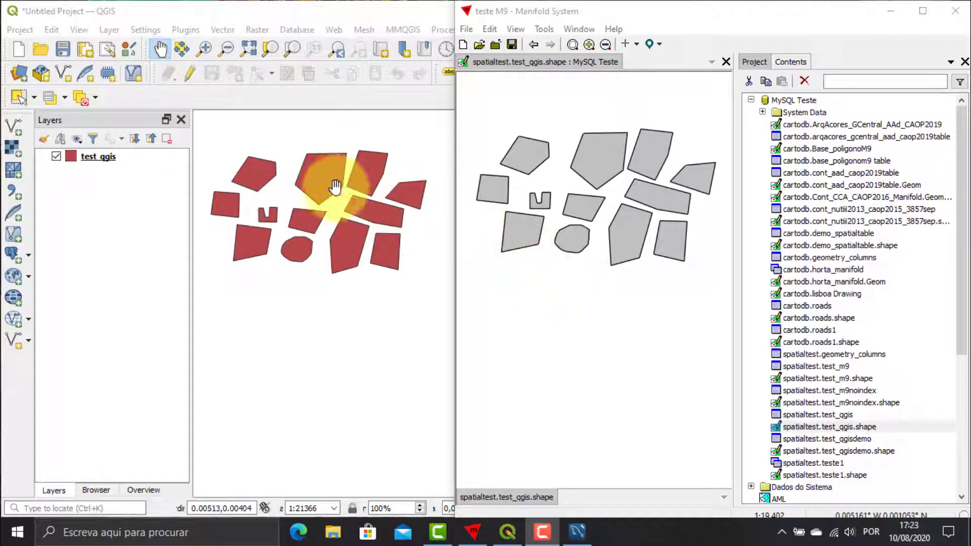
In Manifold, create a five-sided area below the existing polygons of the spatialtest.test_qgis.shape drawing and save the new record.
left_click(96, 161)
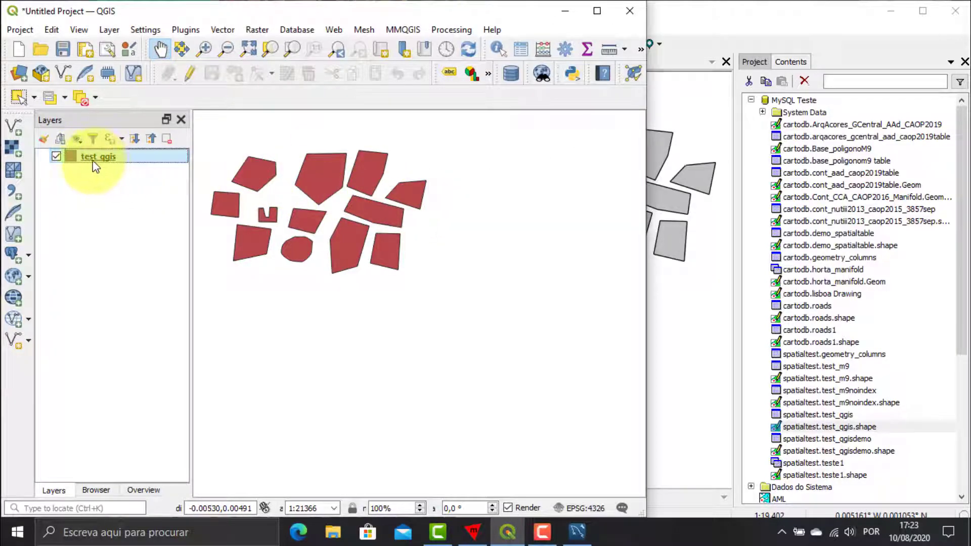
left_click(709, 33)
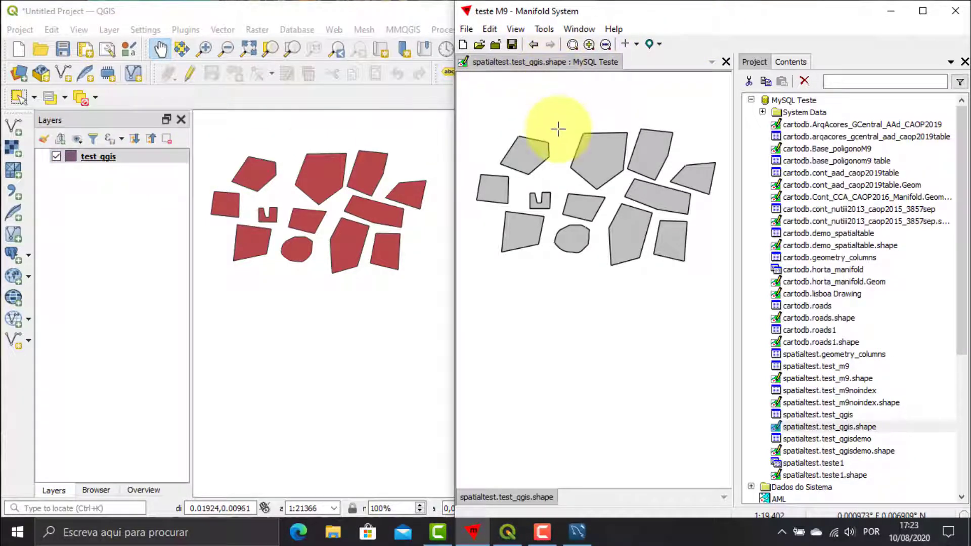
left_click(637, 45)
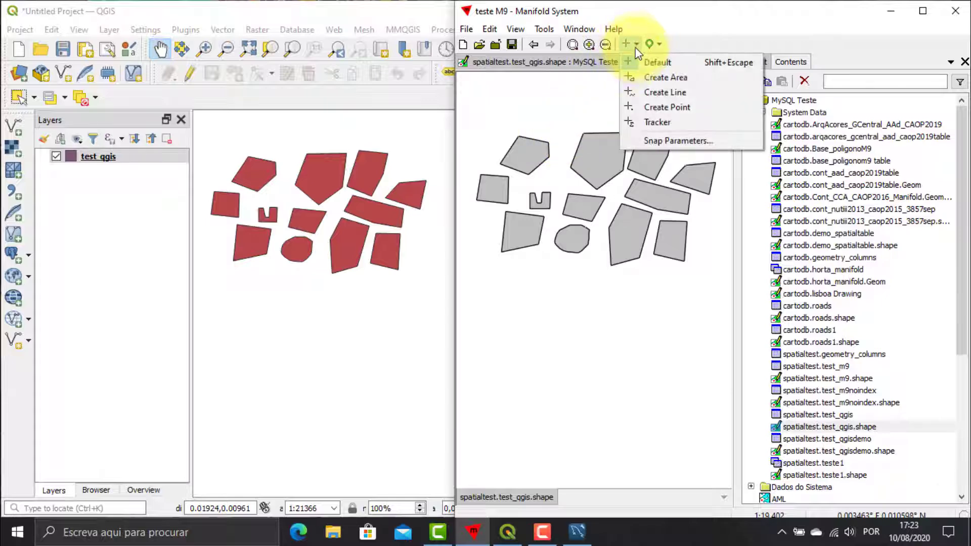
left_click(664, 82)
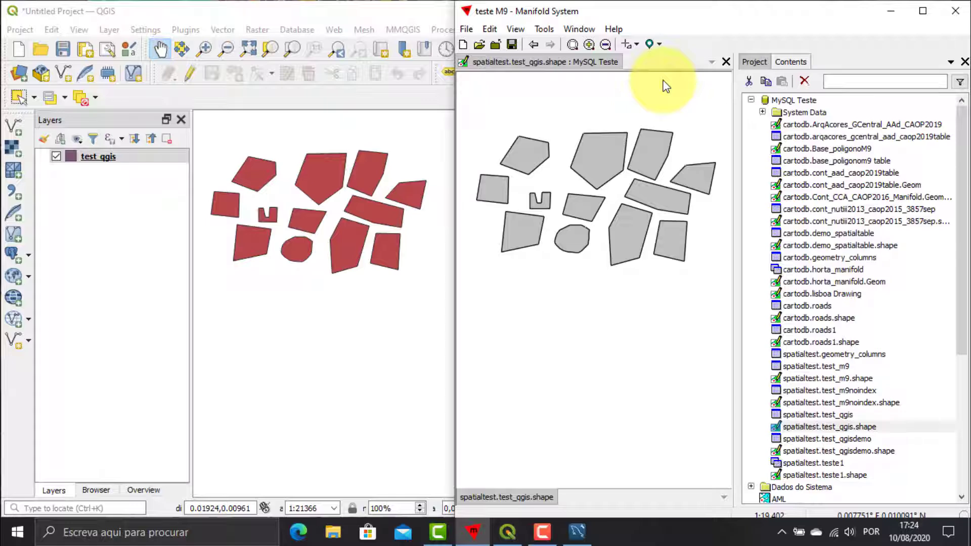
left_click(561, 269)
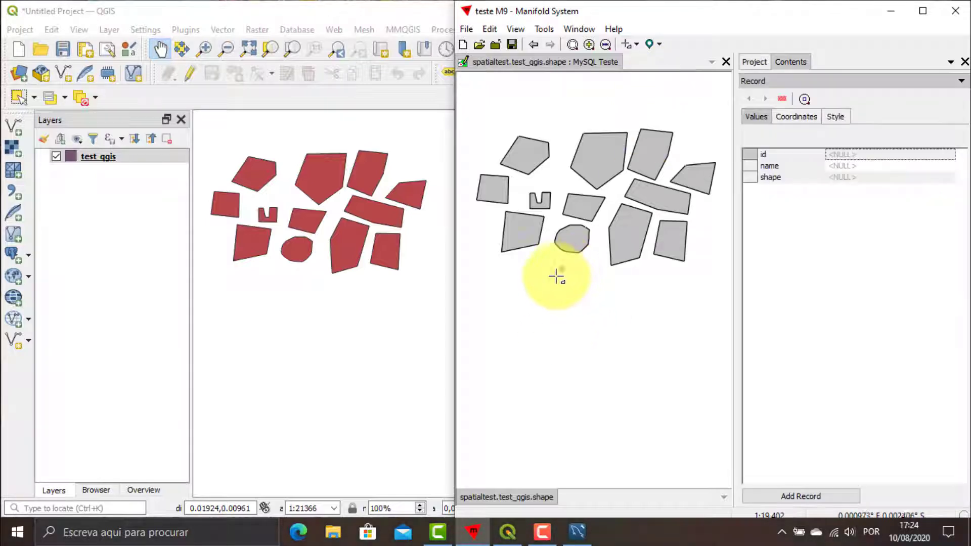
left_click(525, 314)
left_click(575, 355)
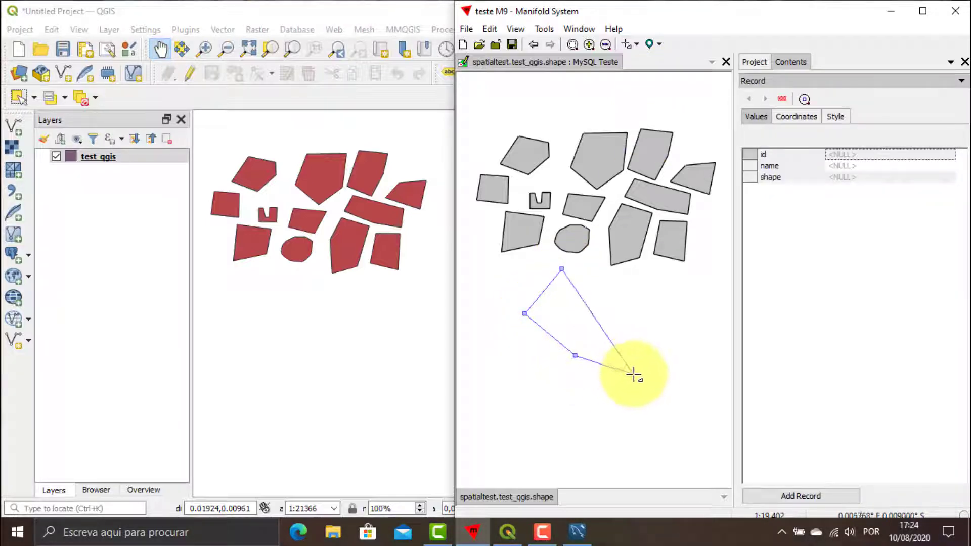
left_click(647, 379)
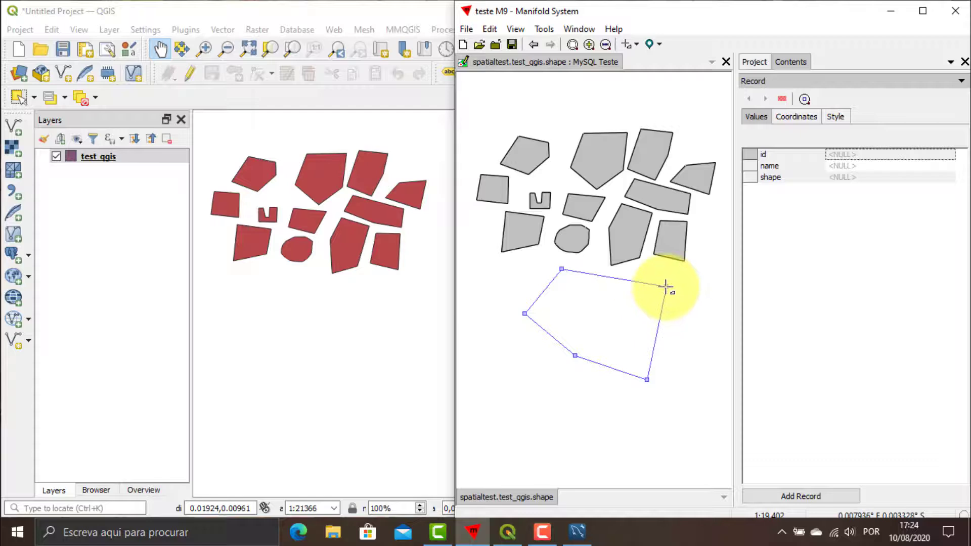
right_click(665, 287)
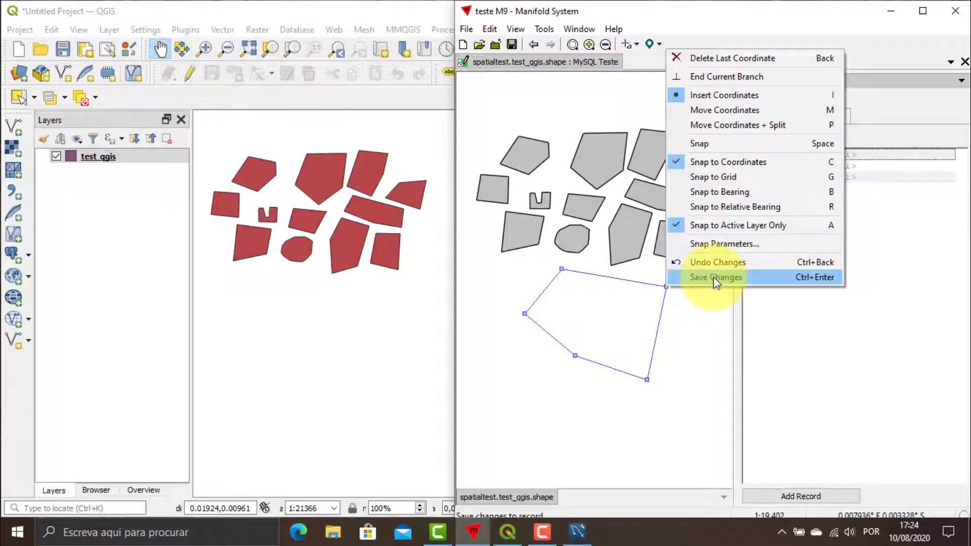
left_click(716, 279)
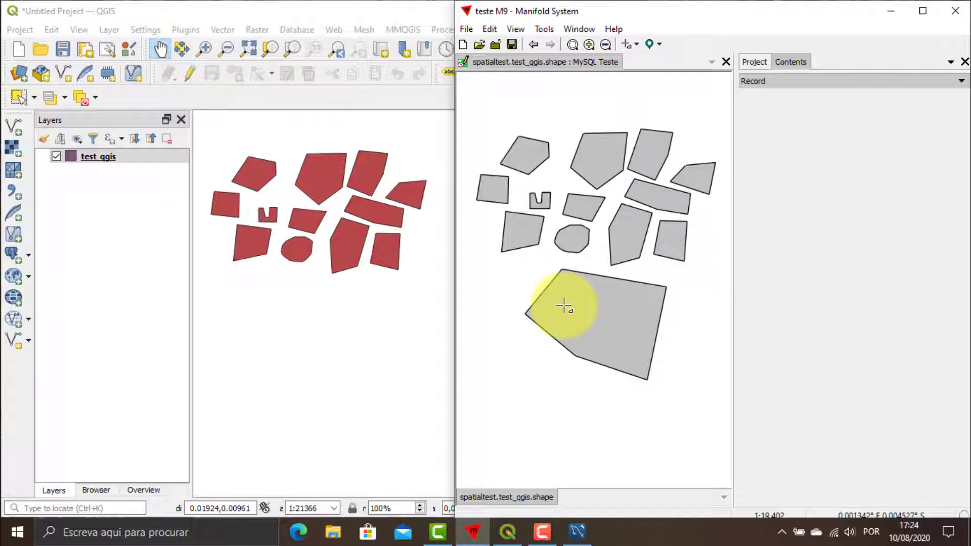
Switch to QGIS and refresh the map so the test_qgis layer reloads from the database.
left_click(286, 19)
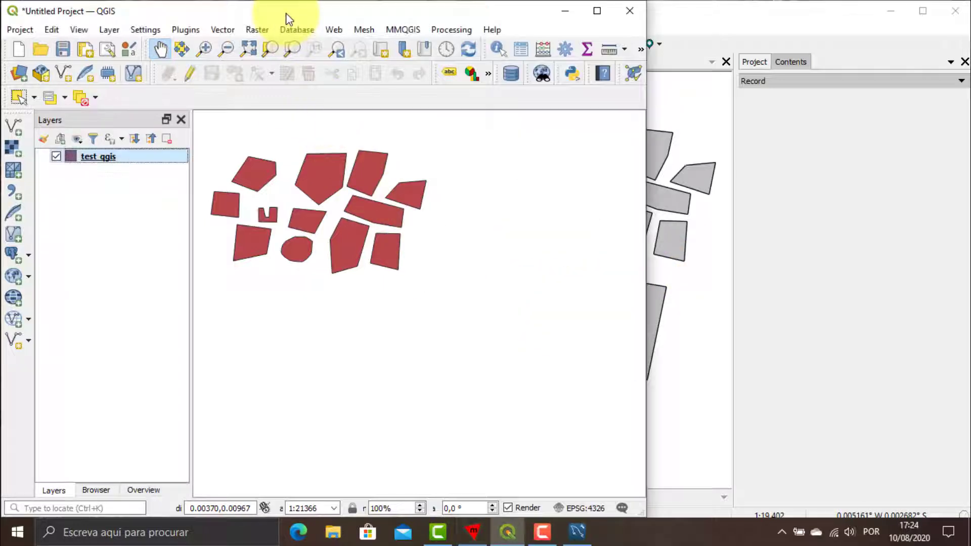
left_click(470, 50)
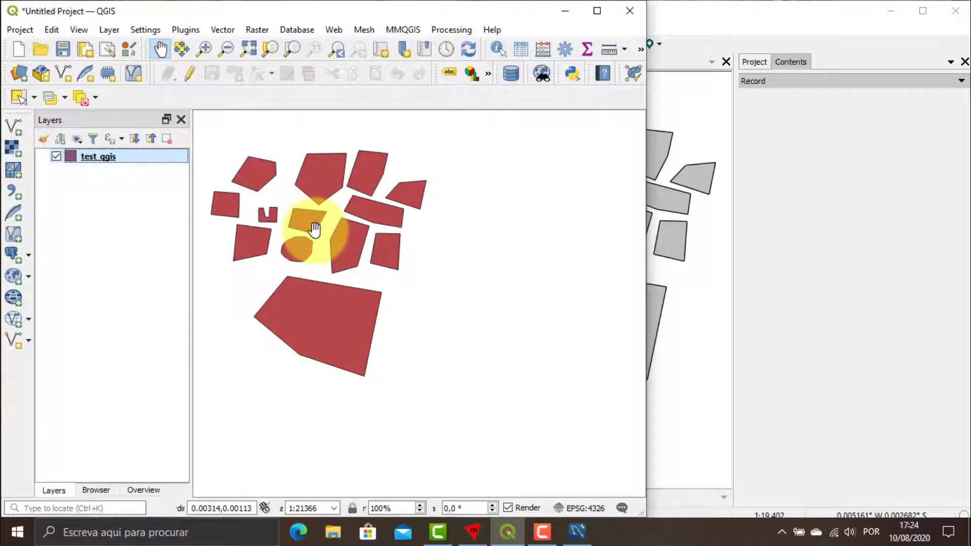
Add a four-sided polygon below the large one in the test_qgis layer with the autogenerated id, and save the layer edits.
left_click(190, 76)
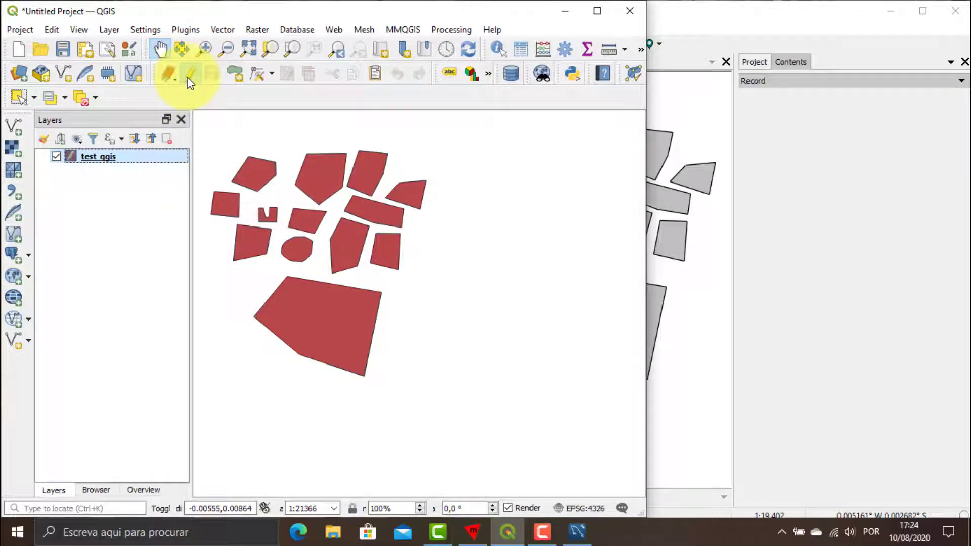
left_click(235, 74)
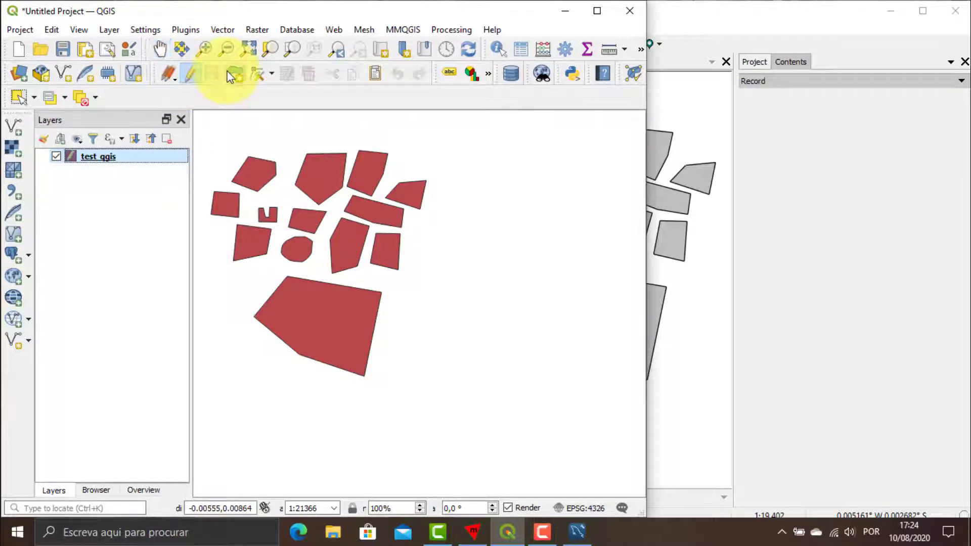
left_click(242, 348)
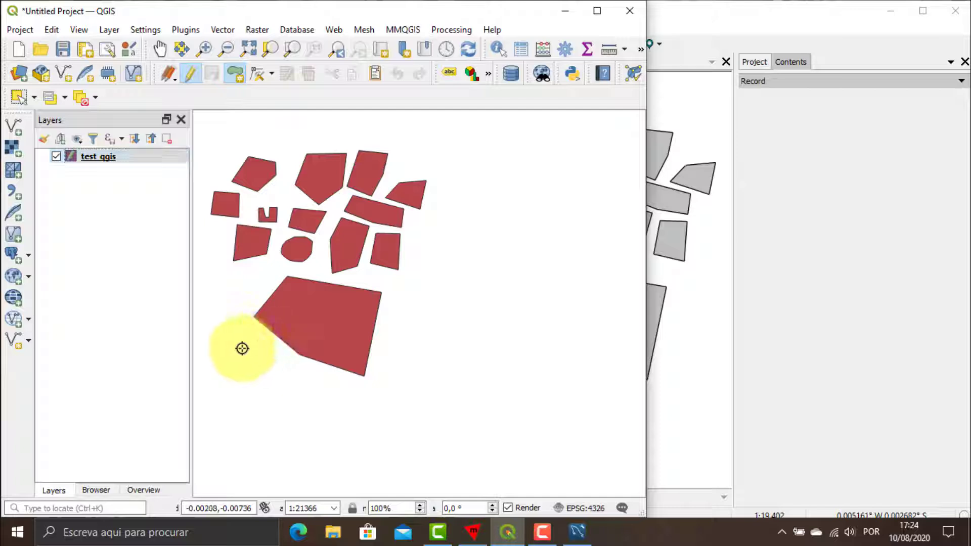
left_click(233, 405)
left_click(293, 474)
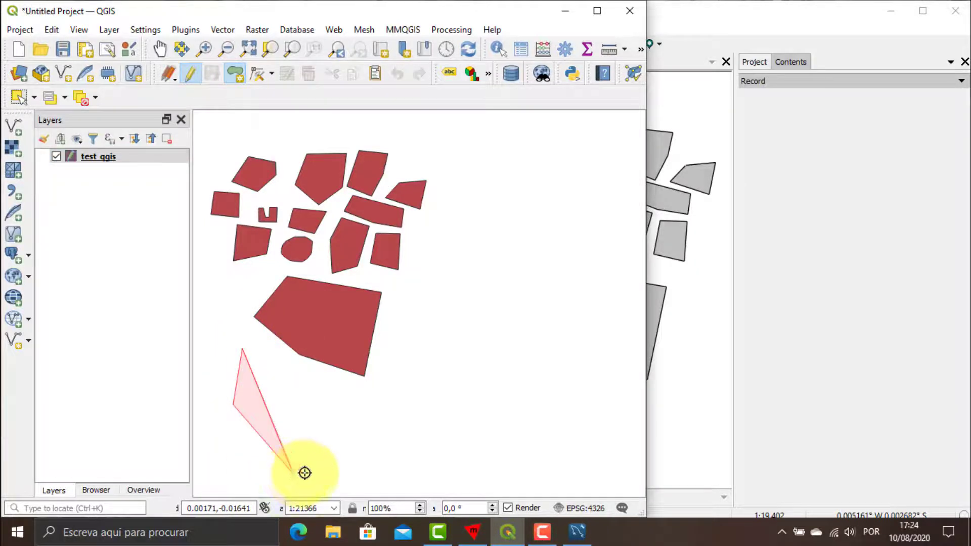
right_click(343, 409)
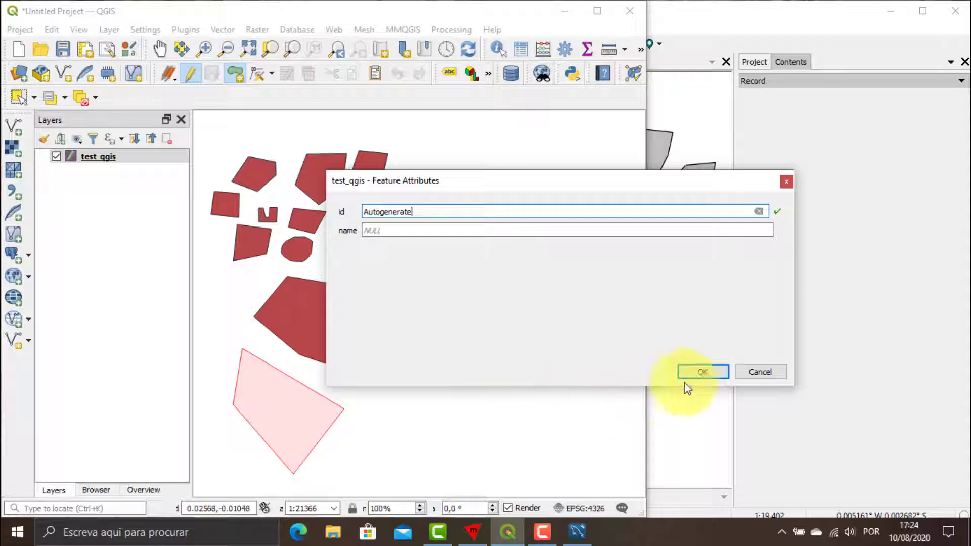
left_click(701, 374)
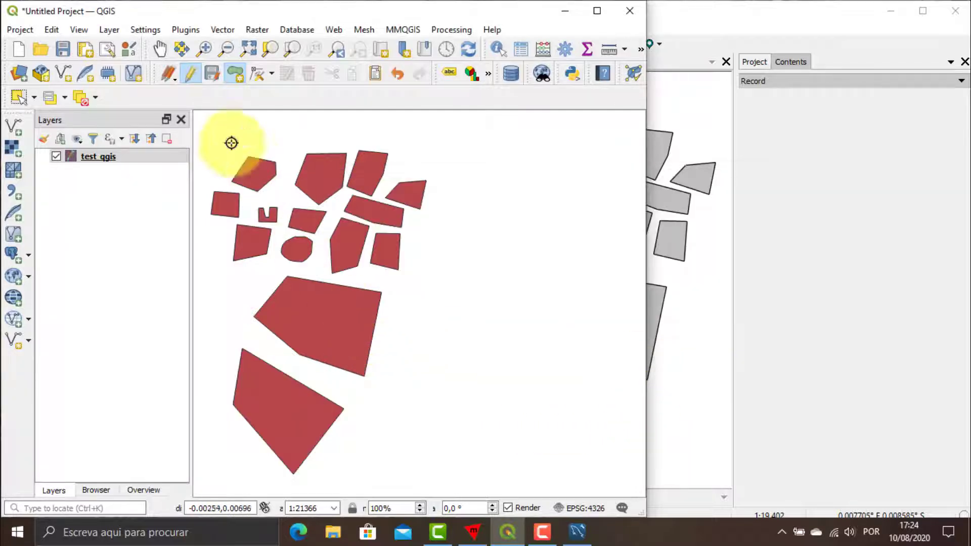
left_click(189, 77)
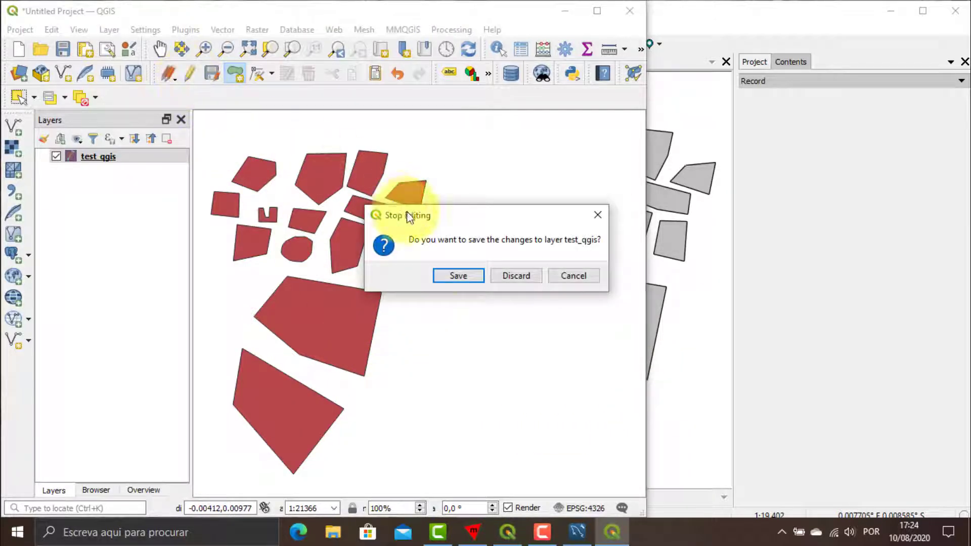
left_click(450, 278)
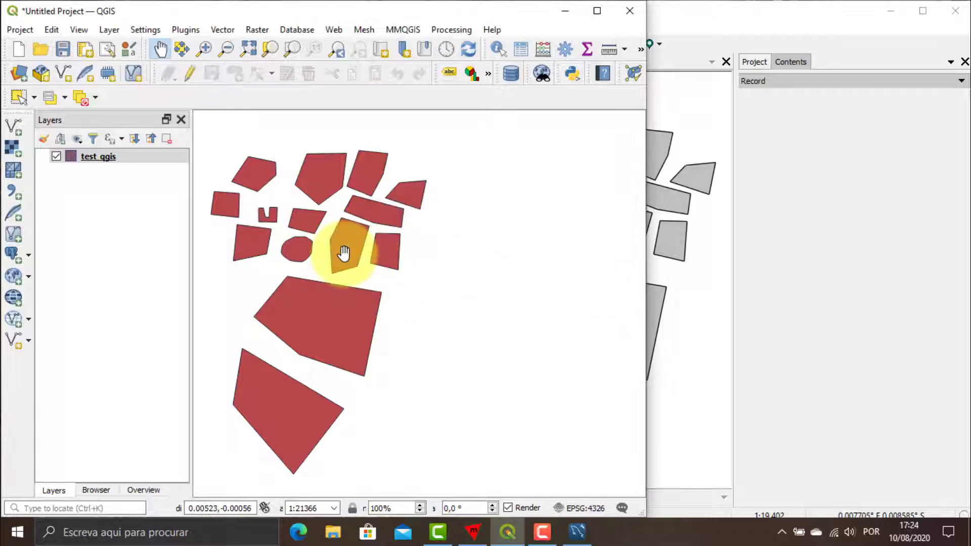
Switch to Manifold and fit the spatialtest.test_qgis.shape drawing in its window to check the polygons saved from QGIS.
left_click(728, 11)
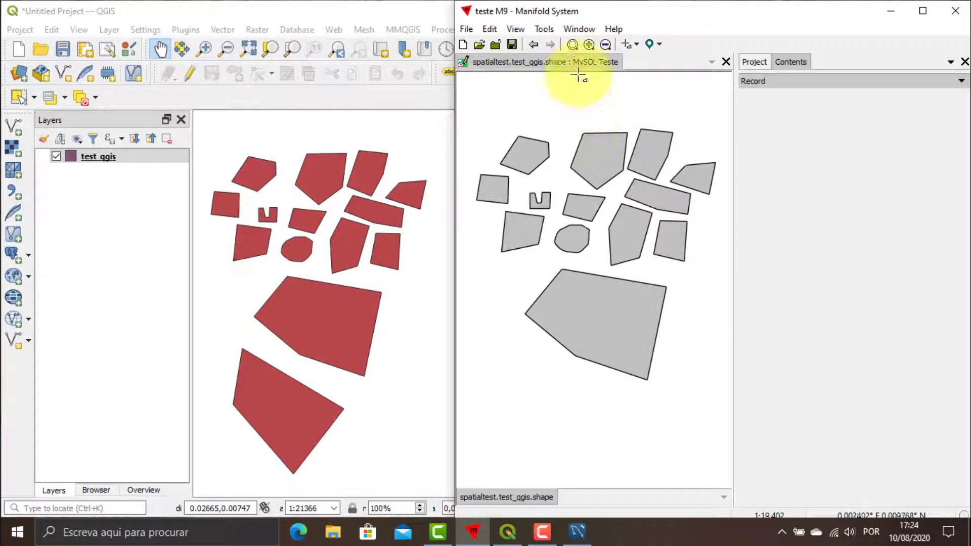
left_click(572, 47)
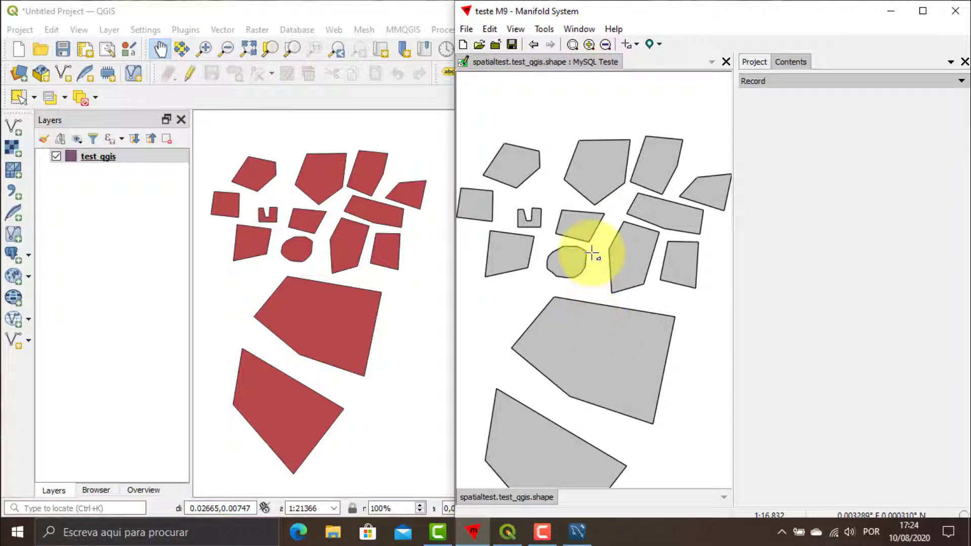
scroll(588, 250, "down", 1)
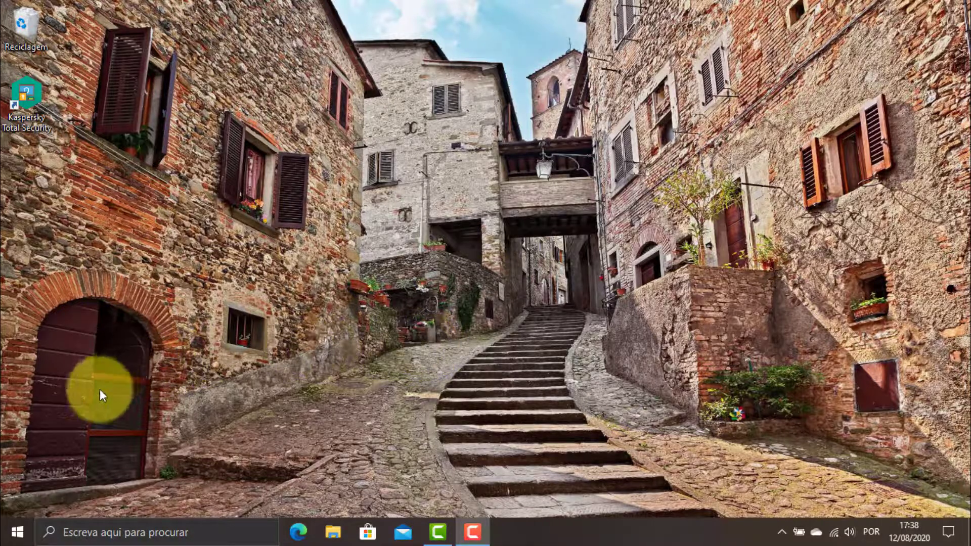
Launch MySQL Workbench, open the Local Instance MySQL80 connection and query all rows of the spatialtest.test_qgis table.
left_click(16, 534)
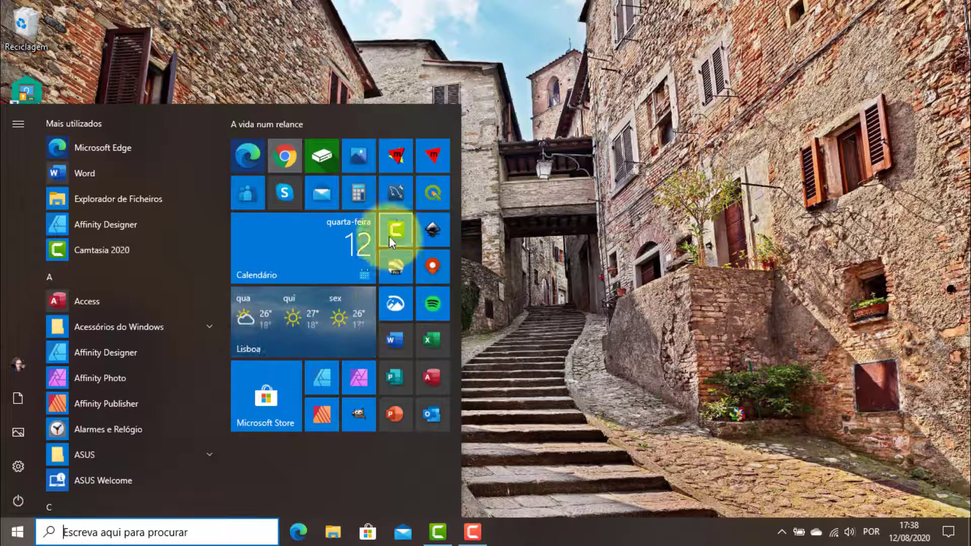
left_click(393, 190)
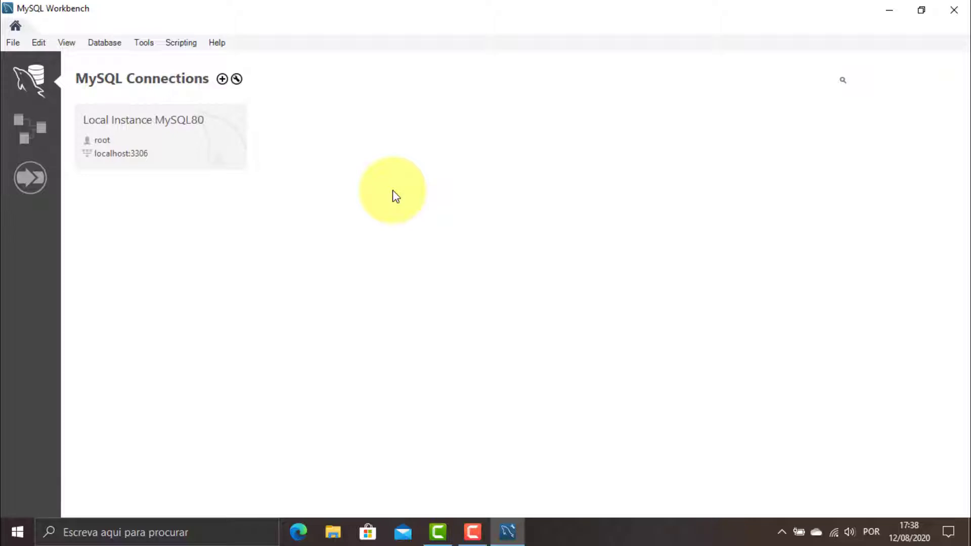
left_click(208, 143)
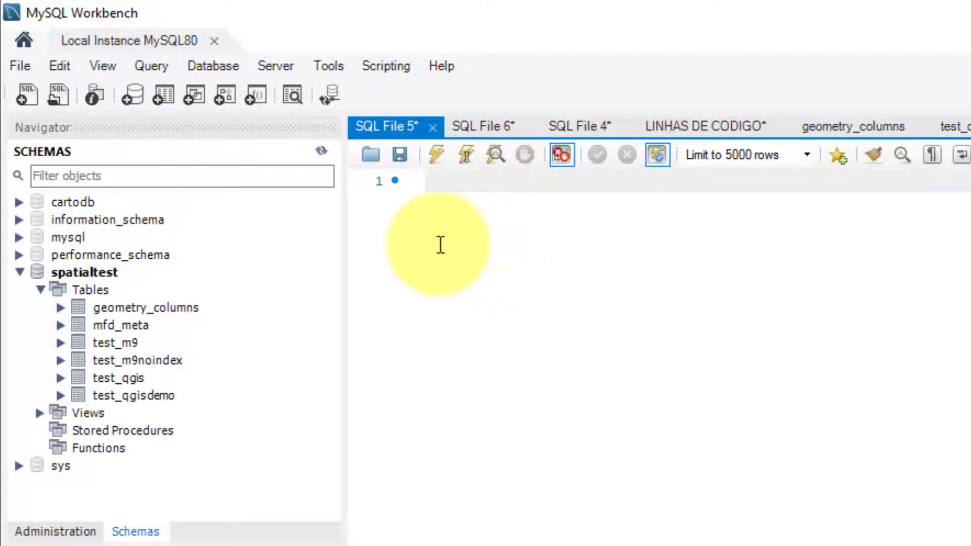
left_click(332, 378)
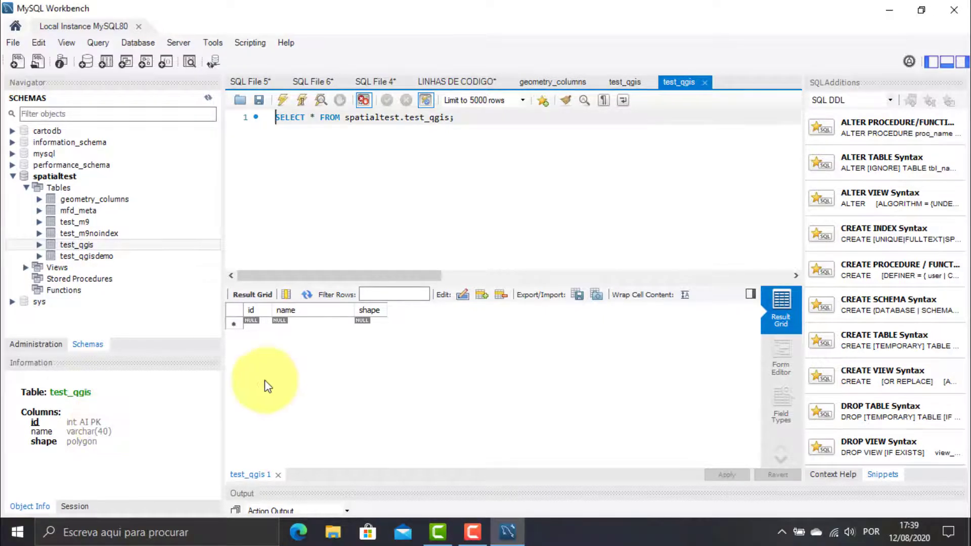
Launch Manifold System 9.0 and open the recent project teste M9.map.
left_click(22, 539)
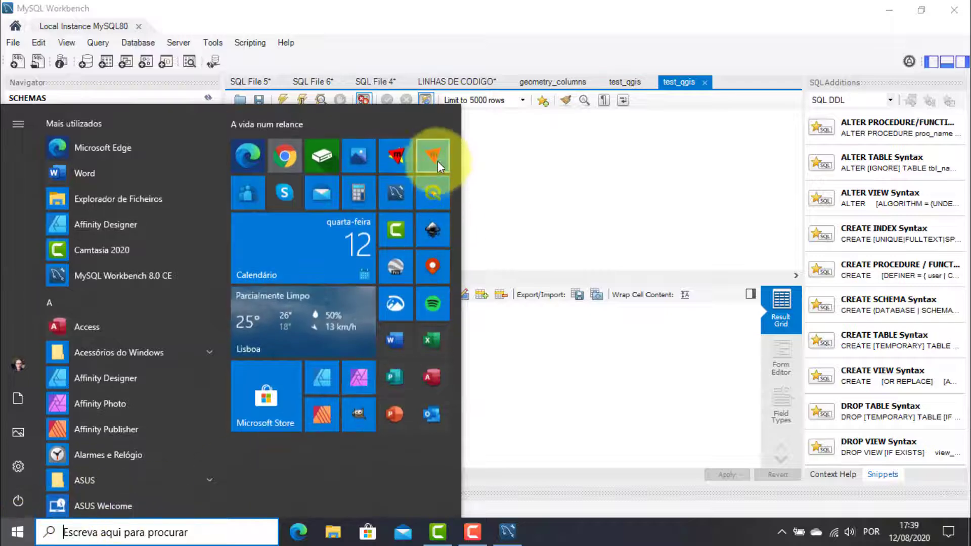
left_click(436, 154)
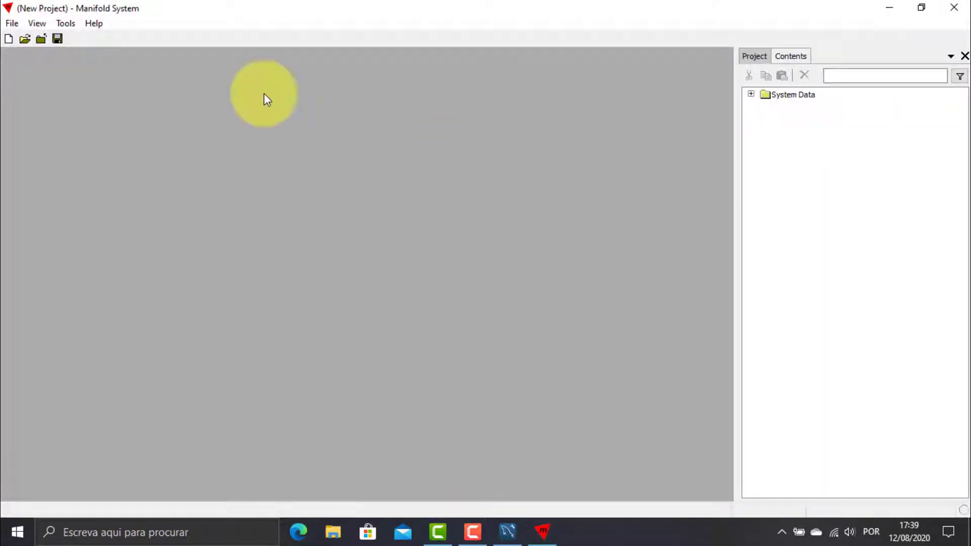
left_click(13, 25)
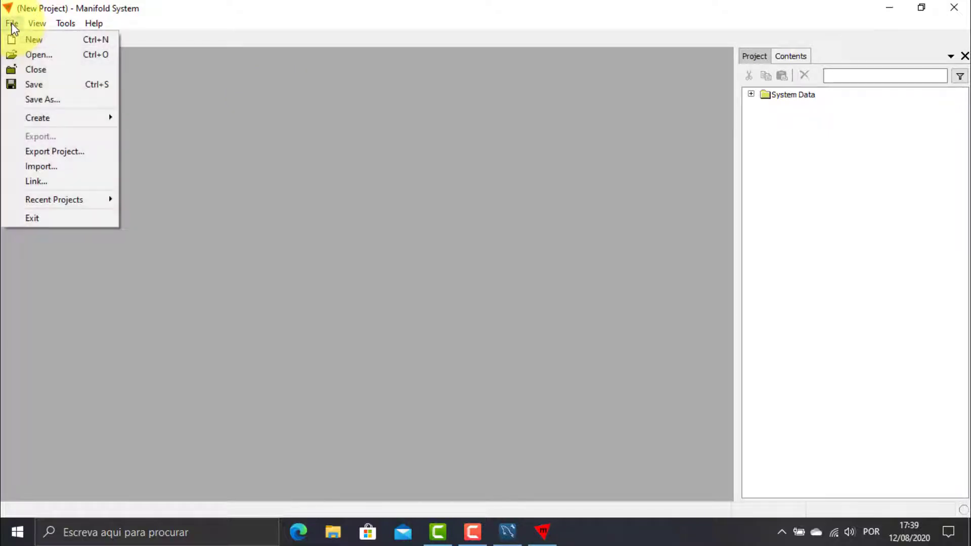
mouse_move(54, 206)
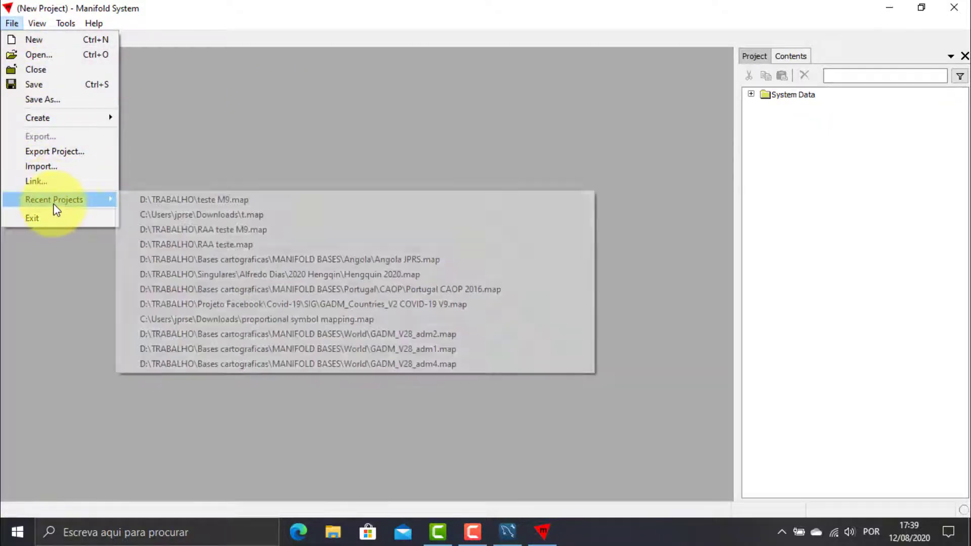
left_click(232, 200)
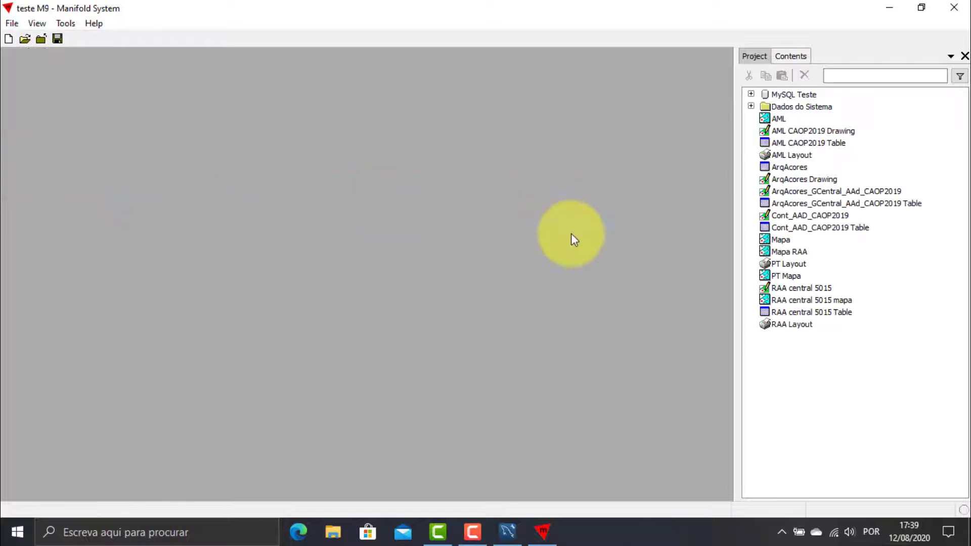
Expand the MySQL Teste data source and open its spatialtest.test_qgis.shape drawing.
left_click(752, 95)
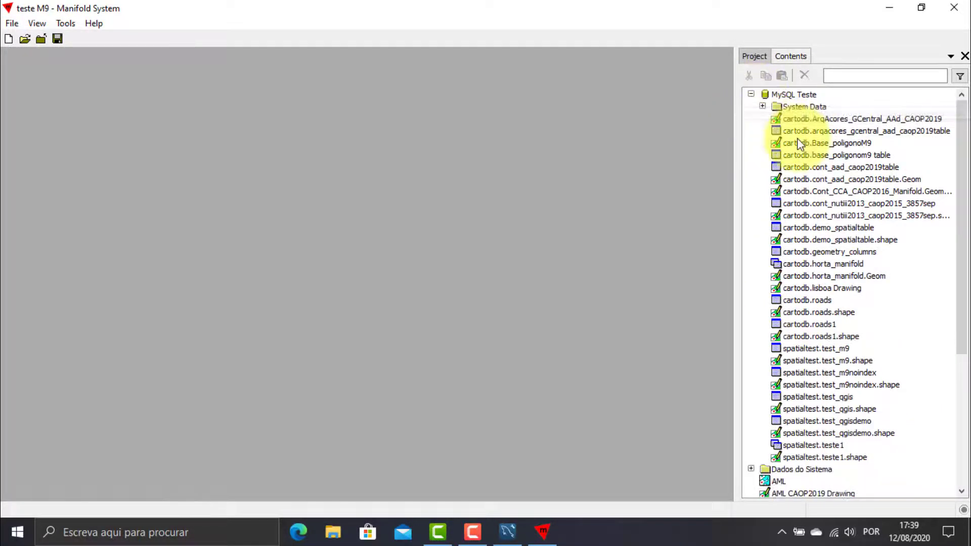
scroll(856, 286, "down", 2)
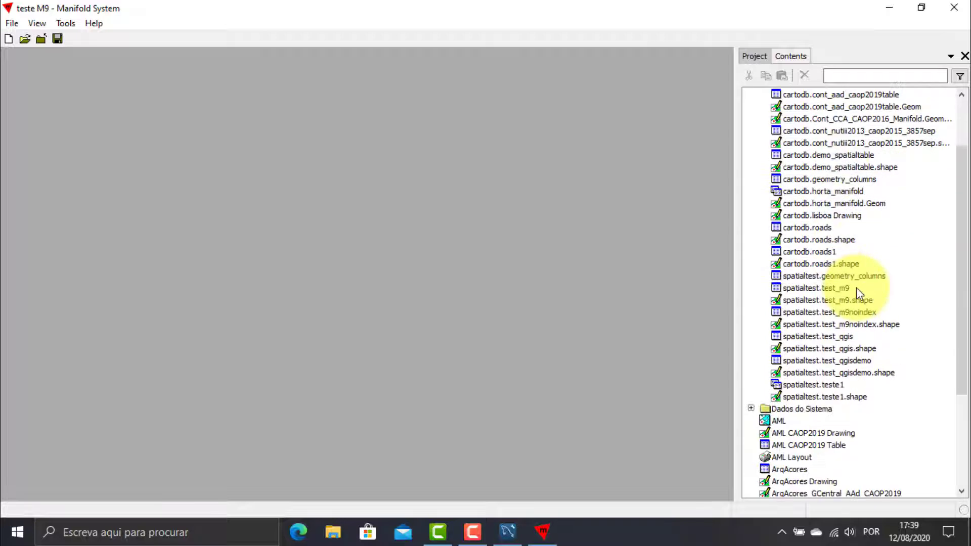
left_click(800, 349)
double_click(799, 349)
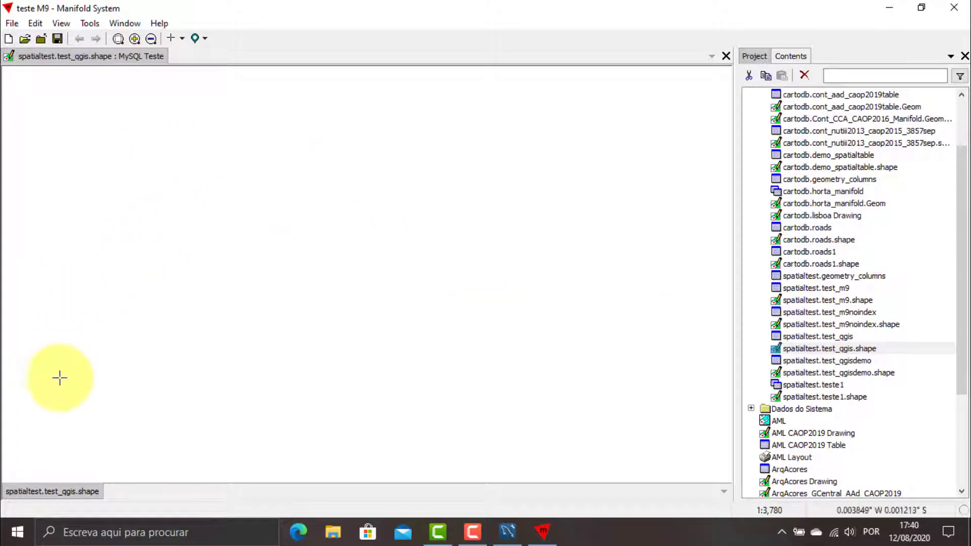
Launch QGIS and add only the test_qgis layer from the MySQL SpatialTest database connection as a vector layer.
left_click(17, 531)
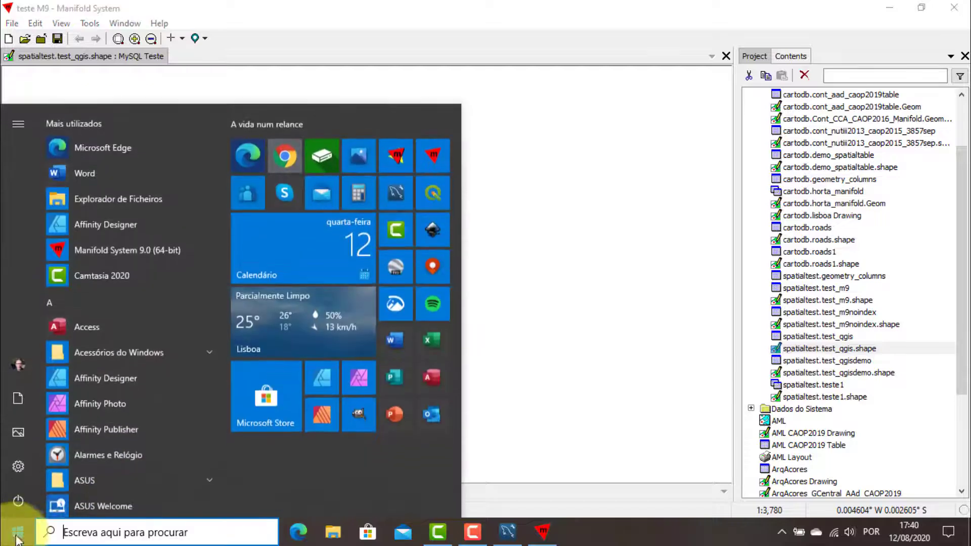
left_click(433, 192)
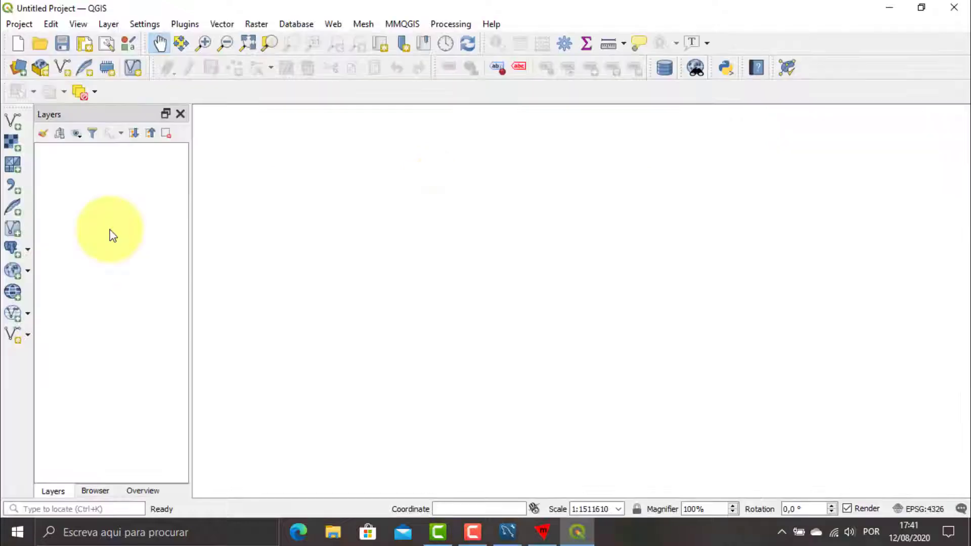
left_click(14, 123)
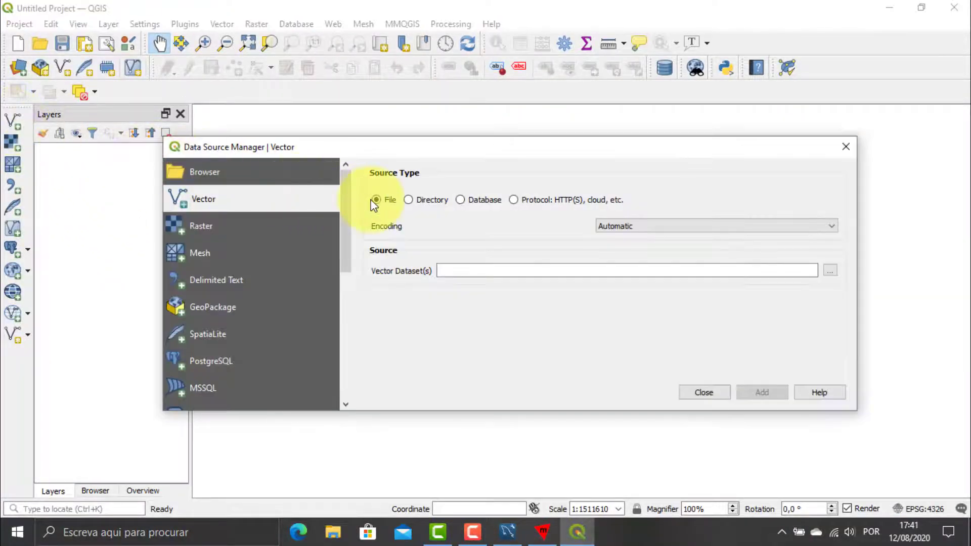
left_click(462, 199)
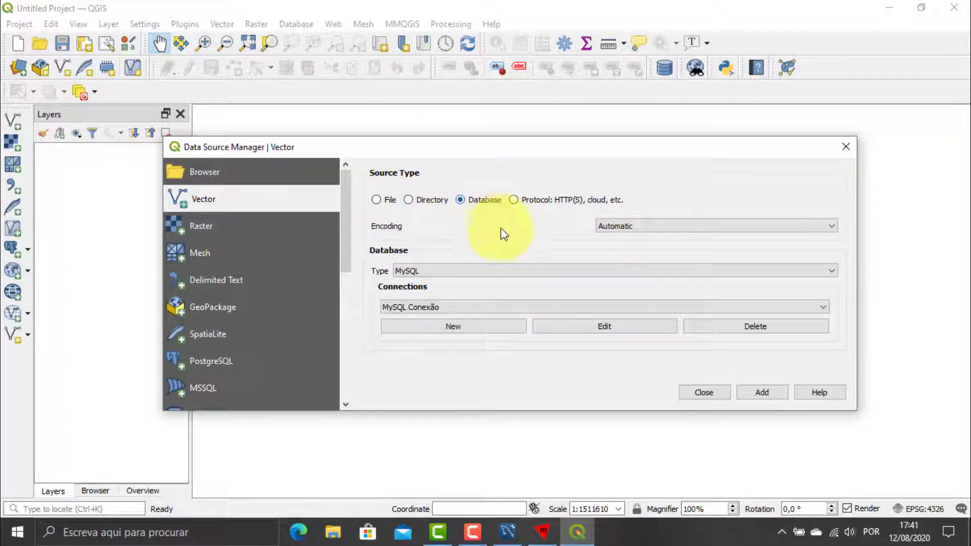
left_click(567, 307)
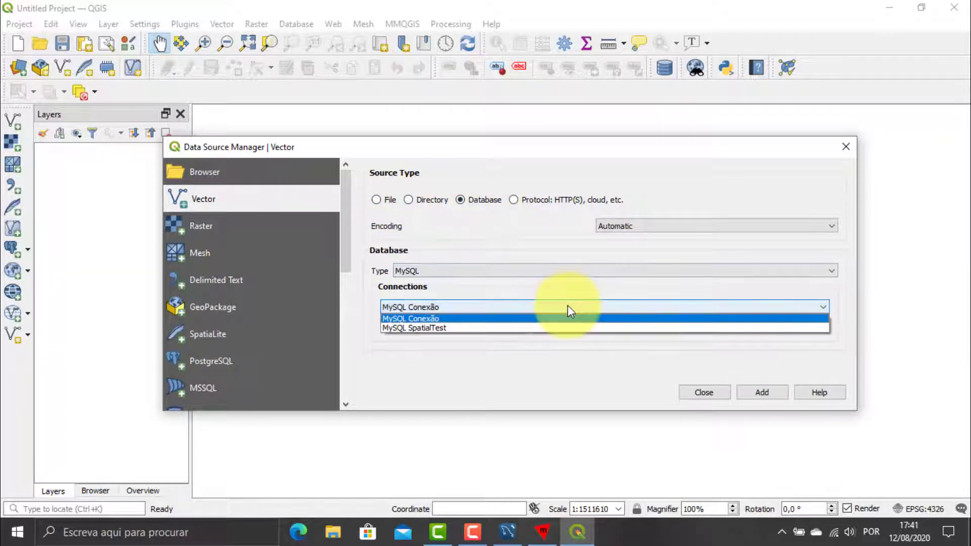
left_click(522, 329)
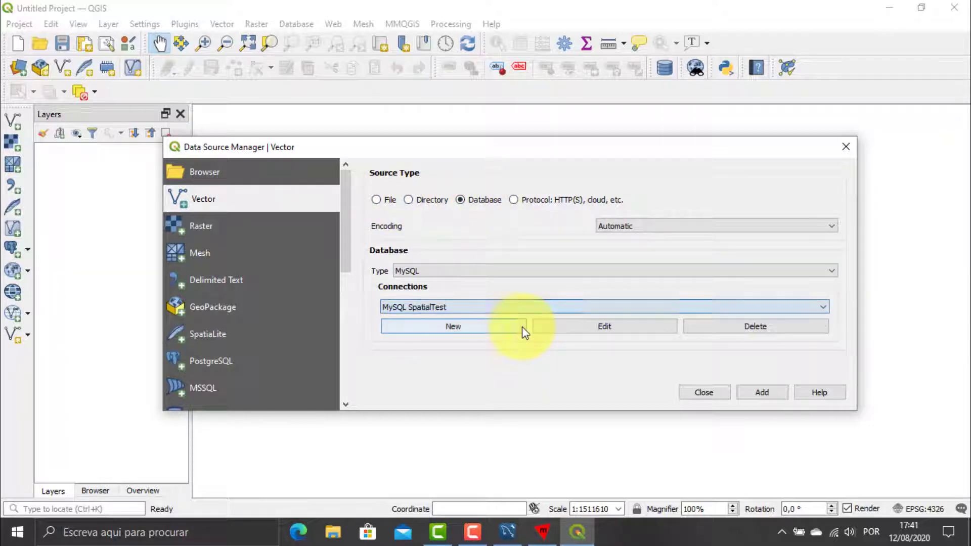
left_click(763, 393)
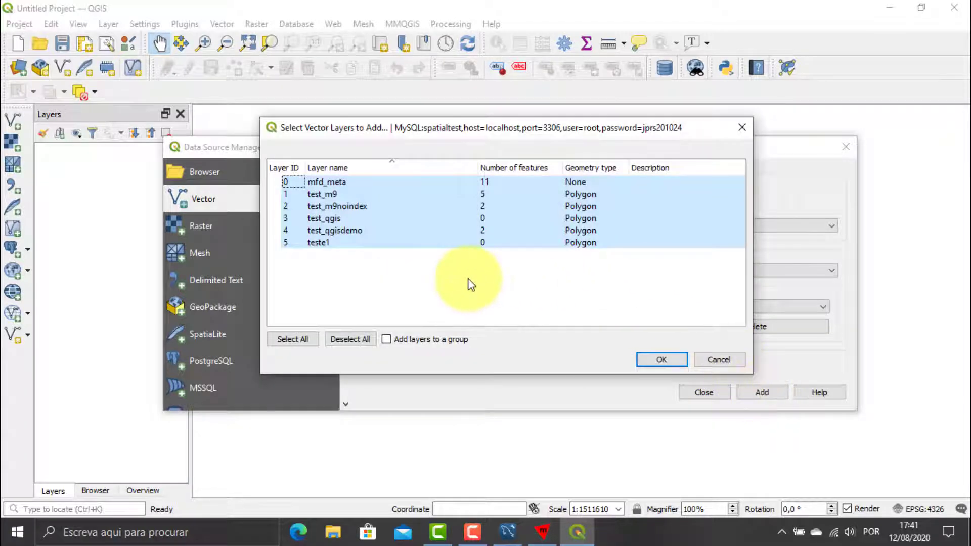
left_click(338, 219)
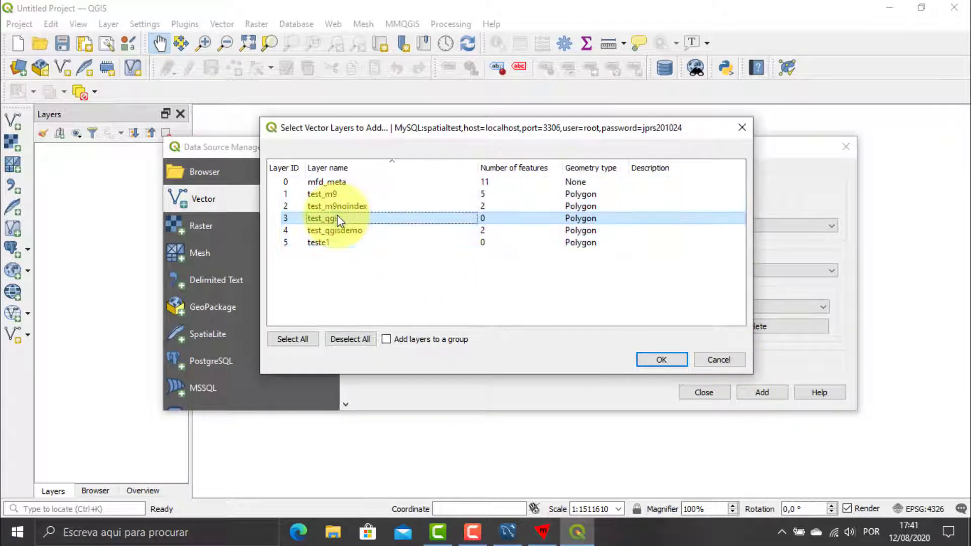
left_click(661, 360)
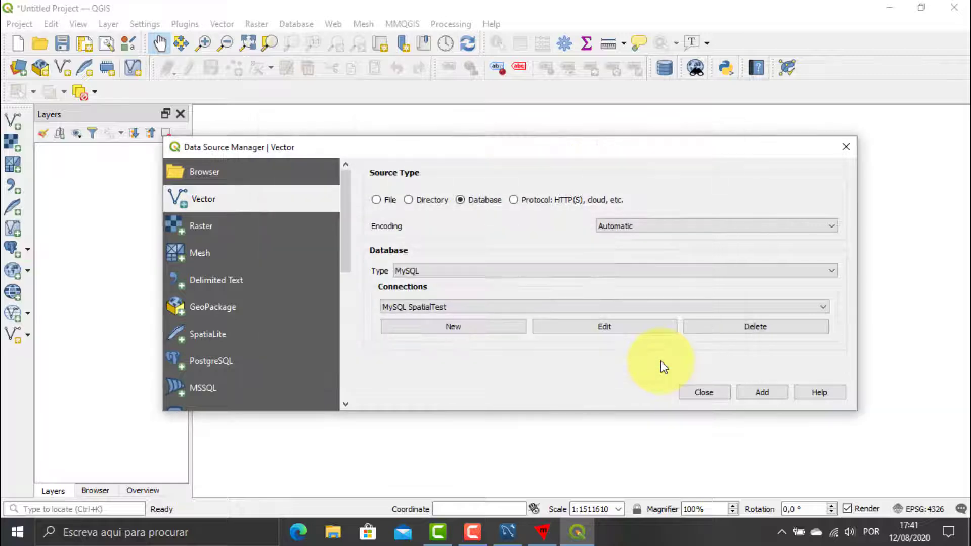
left_click(704, 392)
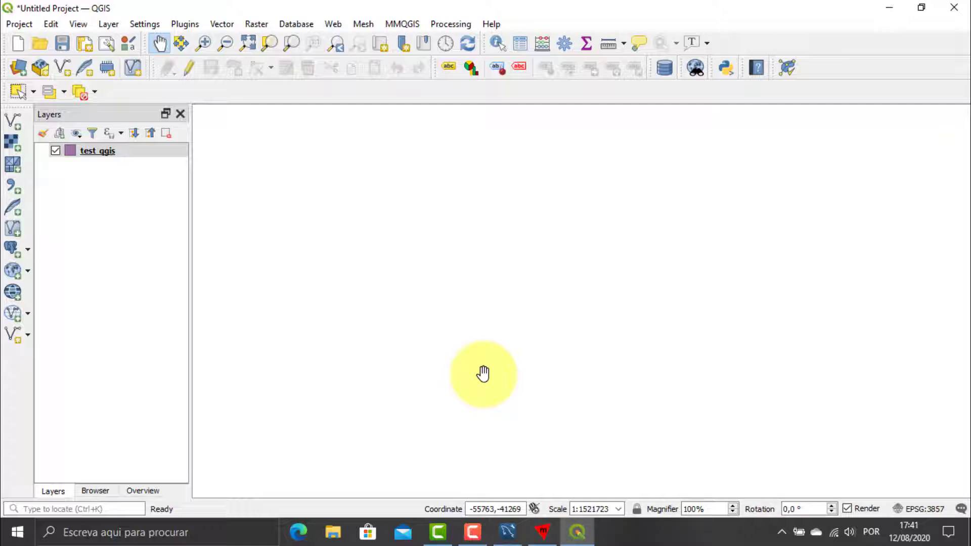
Switch to Manifold, draw a five-vertex area in the spatialtest.test_qgis.shape drawing and save the changes.
left_click(543, 531)
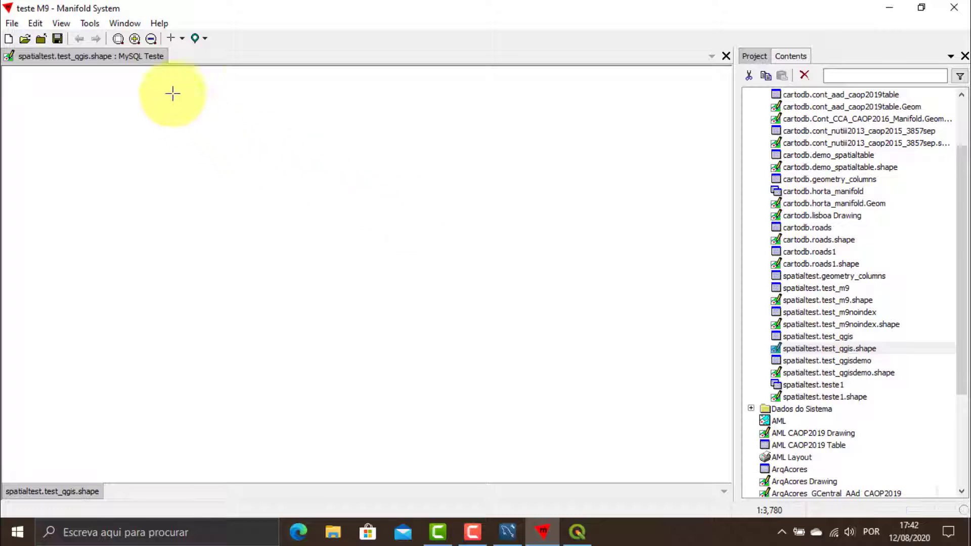
left_click(181, 38)
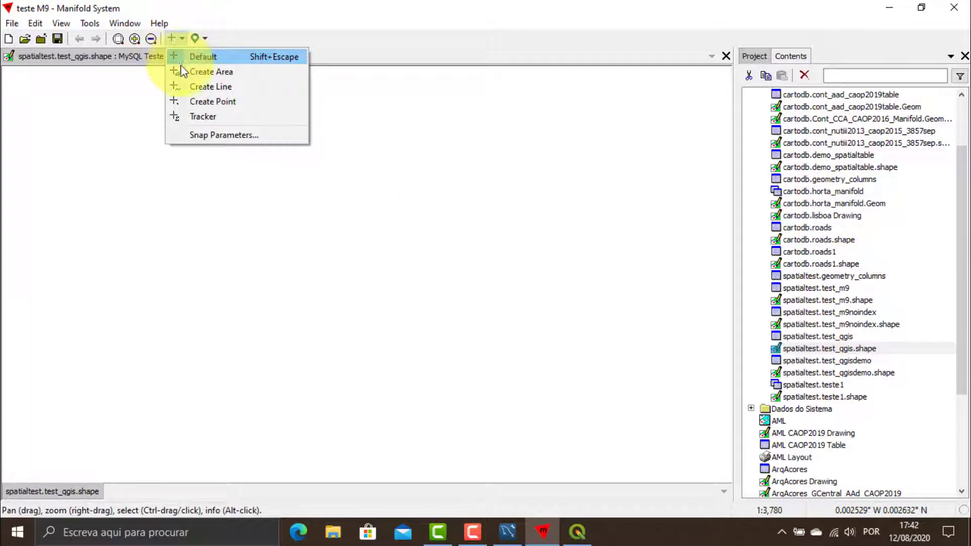
left_click(196, 74)
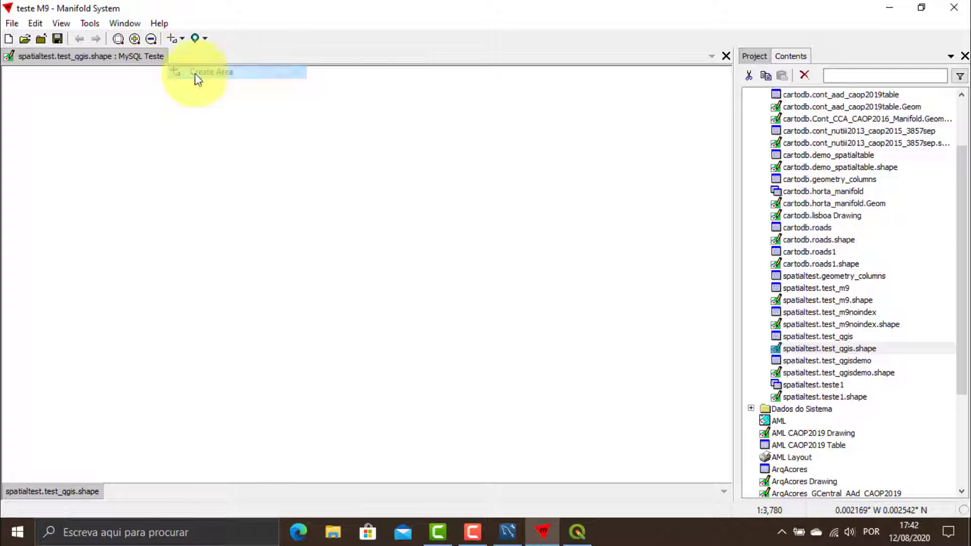
left_click(109, 154)
left_click(69, 268)
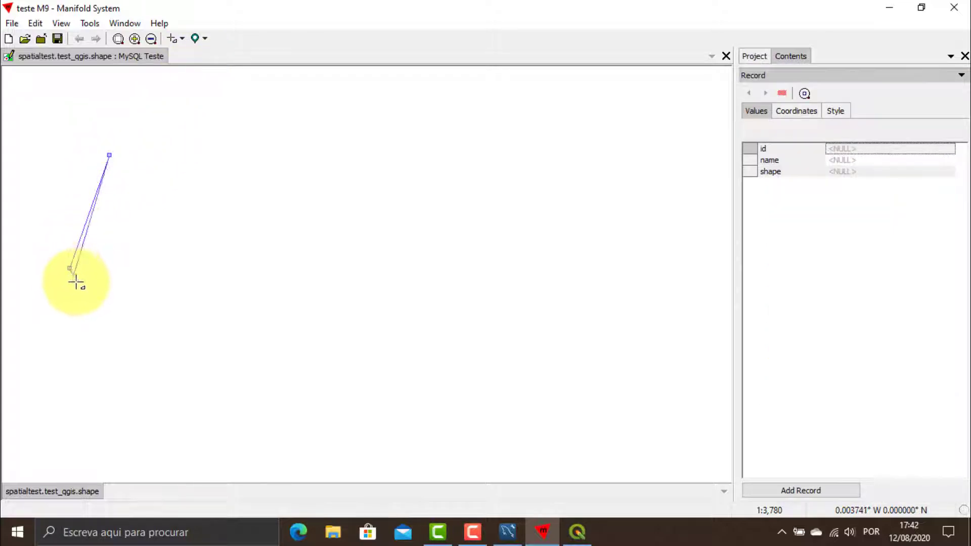
left_click(194, 326)
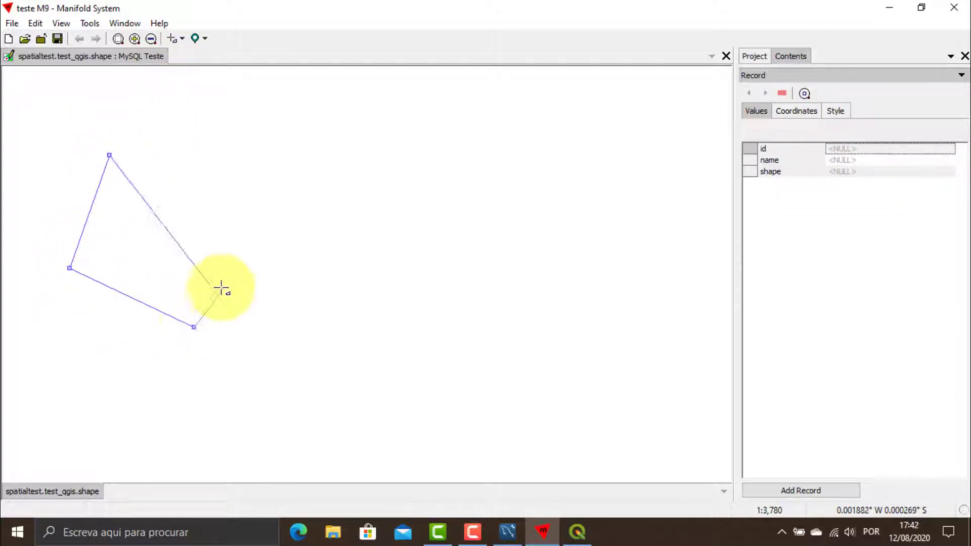
left_click(232, 221)
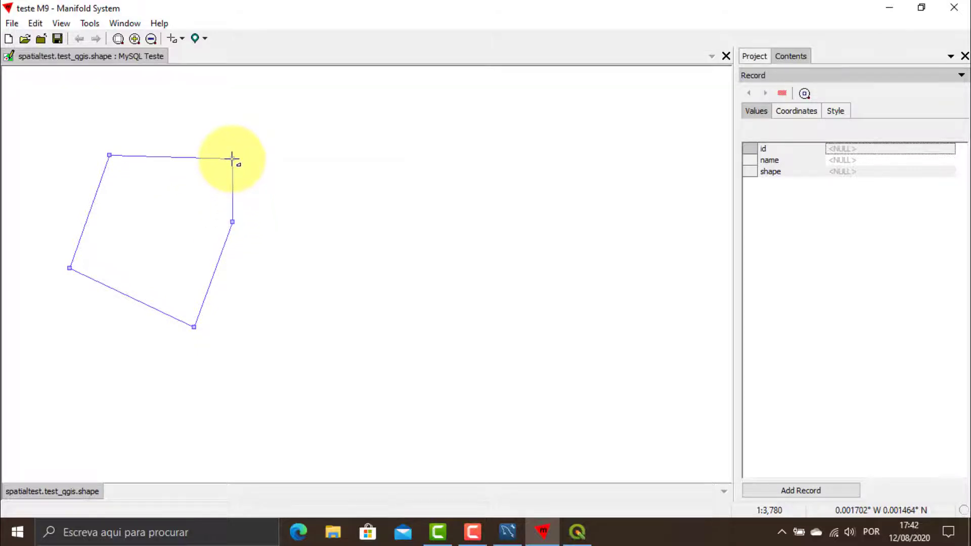
right_click(232, 159)
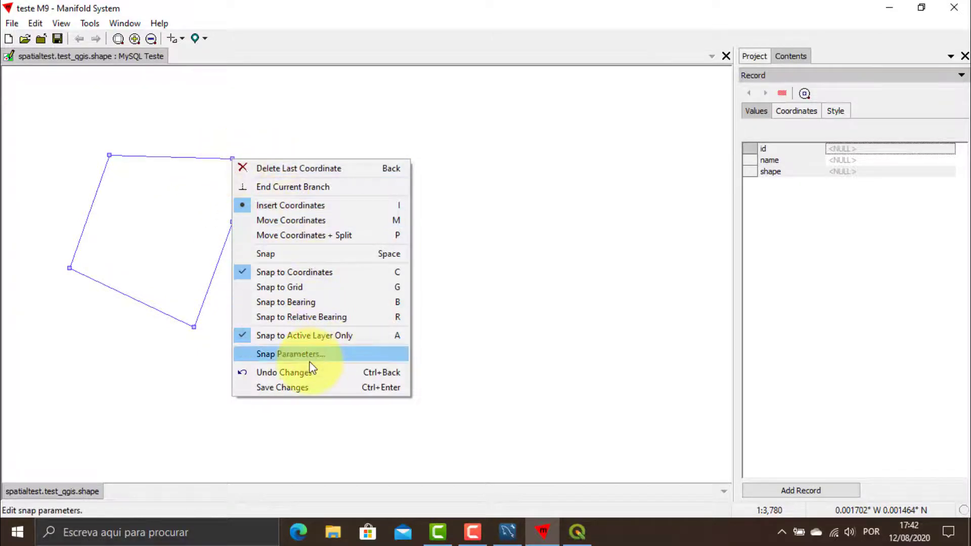
left_click(305, 388)
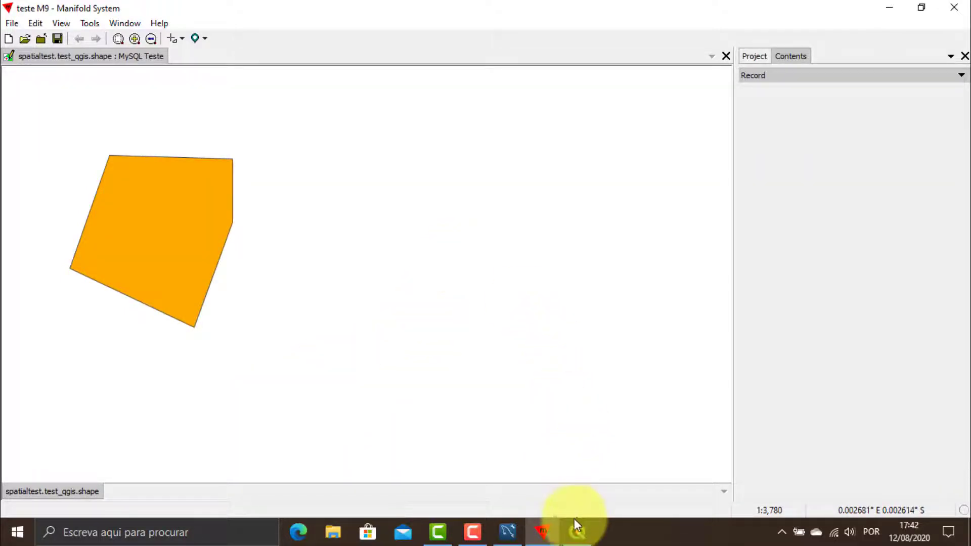
Switch to QGIS, refresh the map and zoom to the full extent to check the area saved from Manifold.
left_click(577, 532)
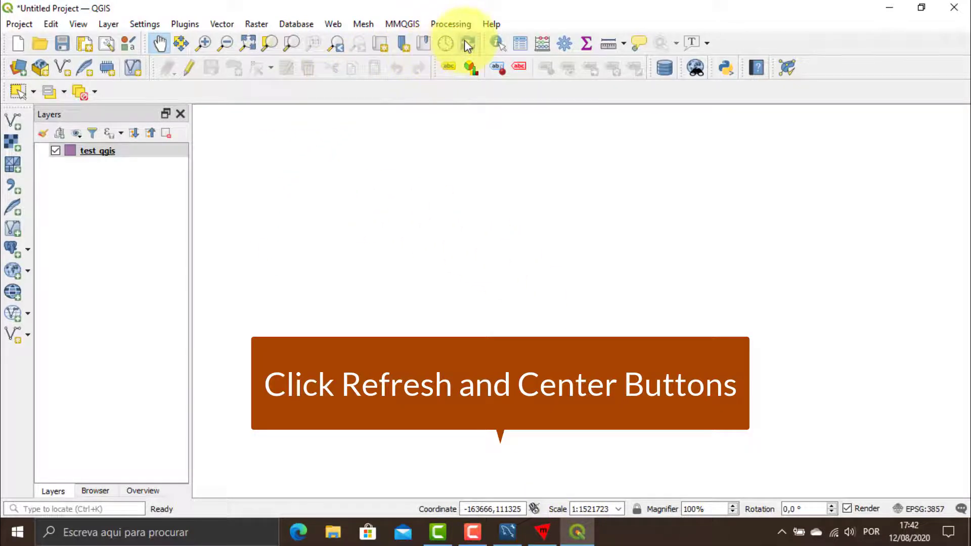
left_click(468, 44)
left_click(249, 44)
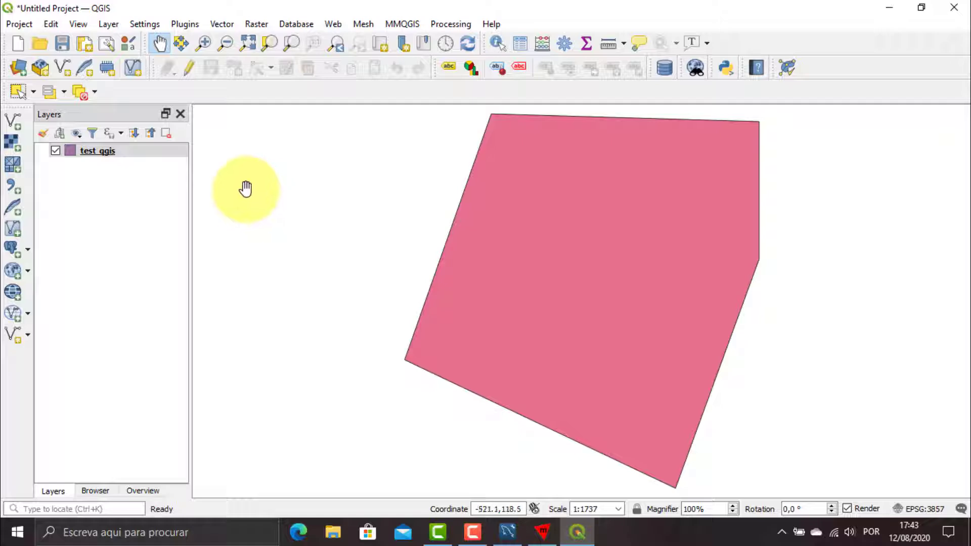
Enable editing on the test_qgis layer and draw a four-vertex polygon just west of the existing one.
left_click(190, 70)
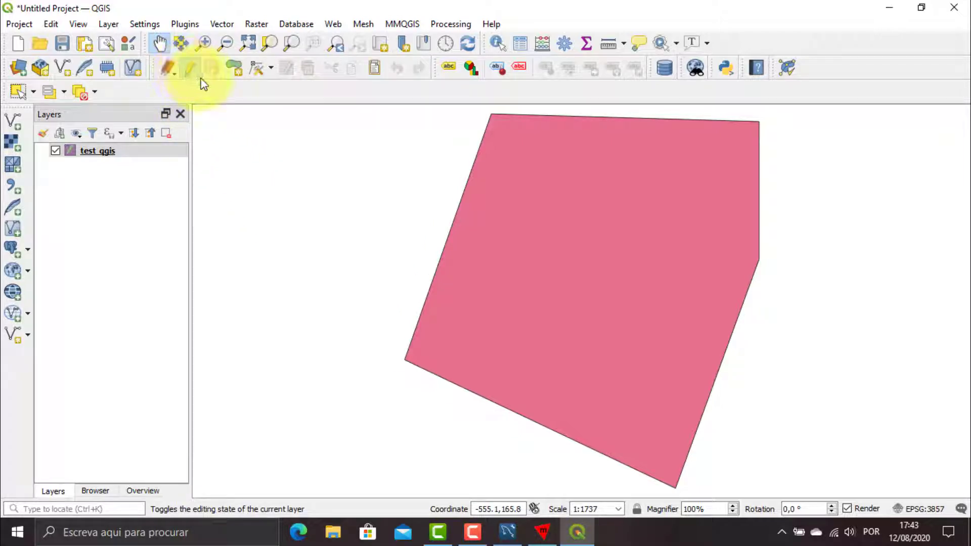
left_click(234, 67)
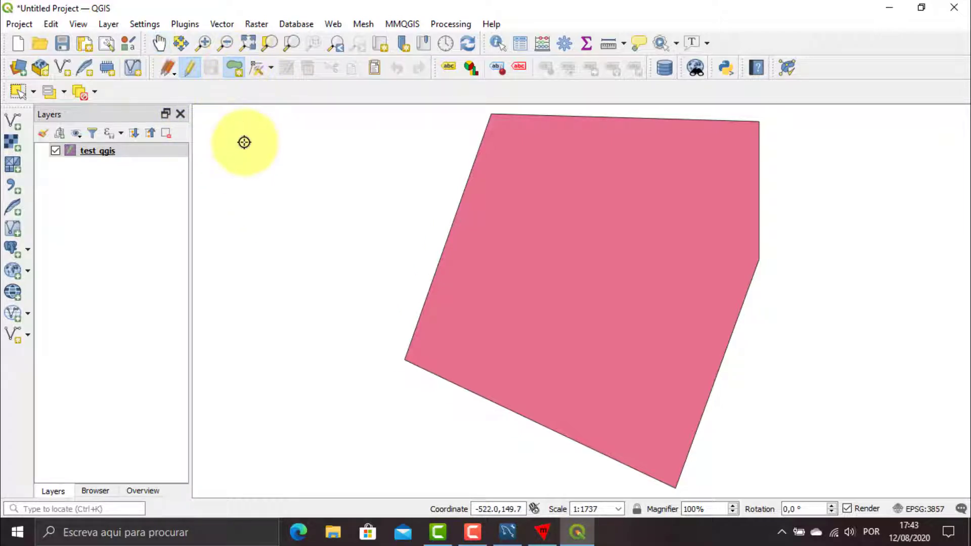
left_click(237, 141)
left_click(203, 328)
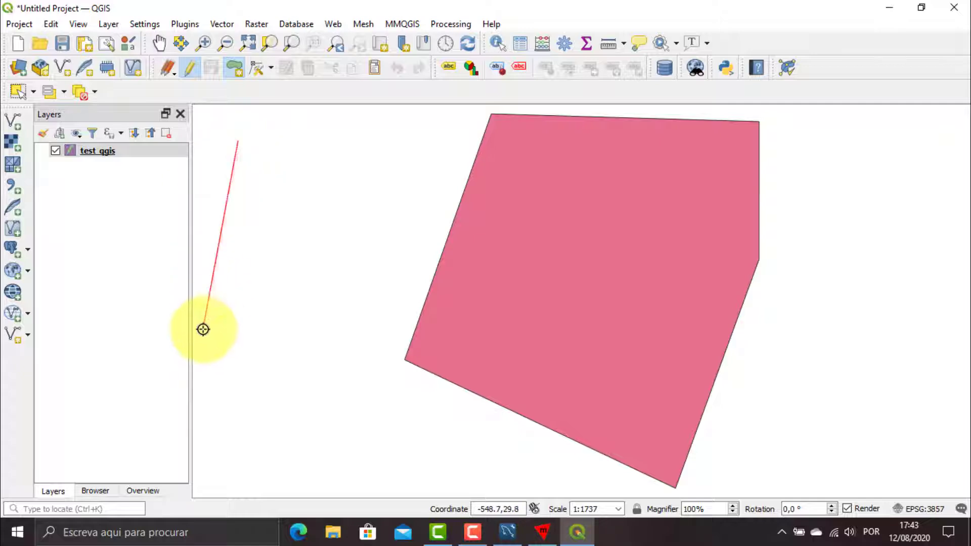
left_click(346, 383)
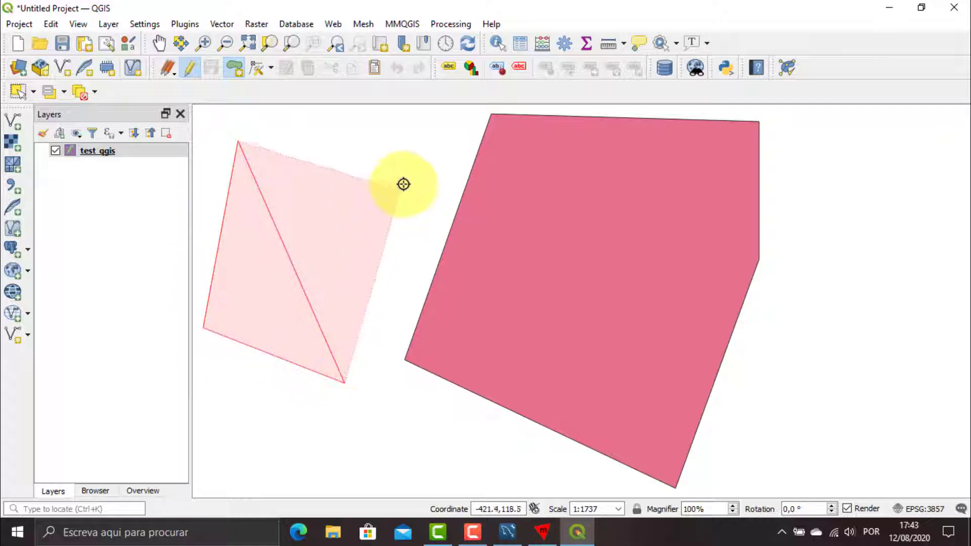
left_click(416, 147)
right_click(416, 147)
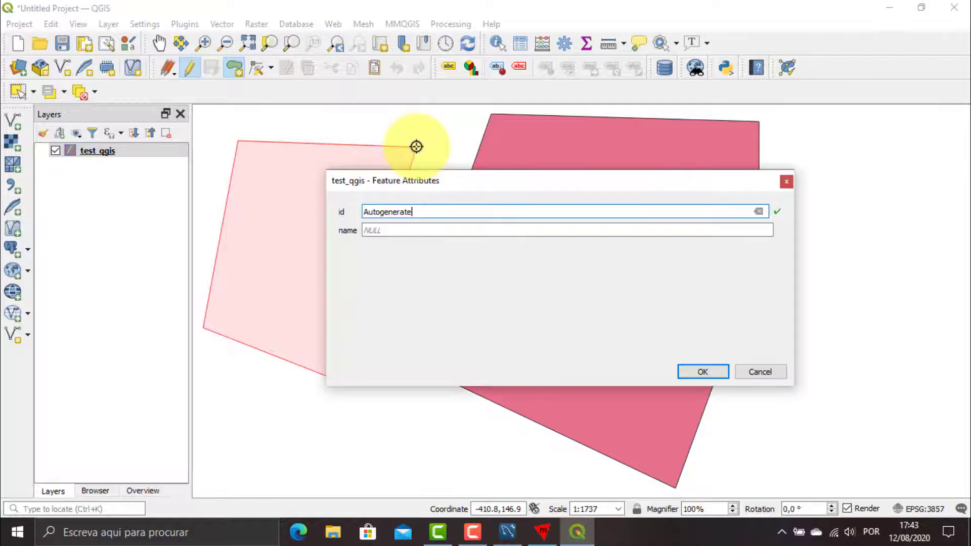
Set the new polygon's name to TEST1, leave its id as Autogenerate, and stop editing the layer, saving the changes.
left_click(400, 229)
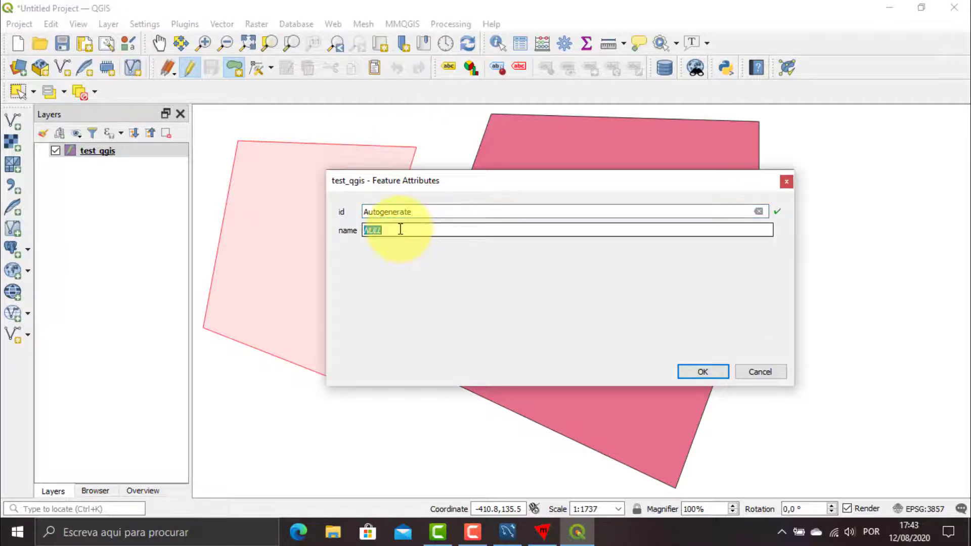
type("TEST1")
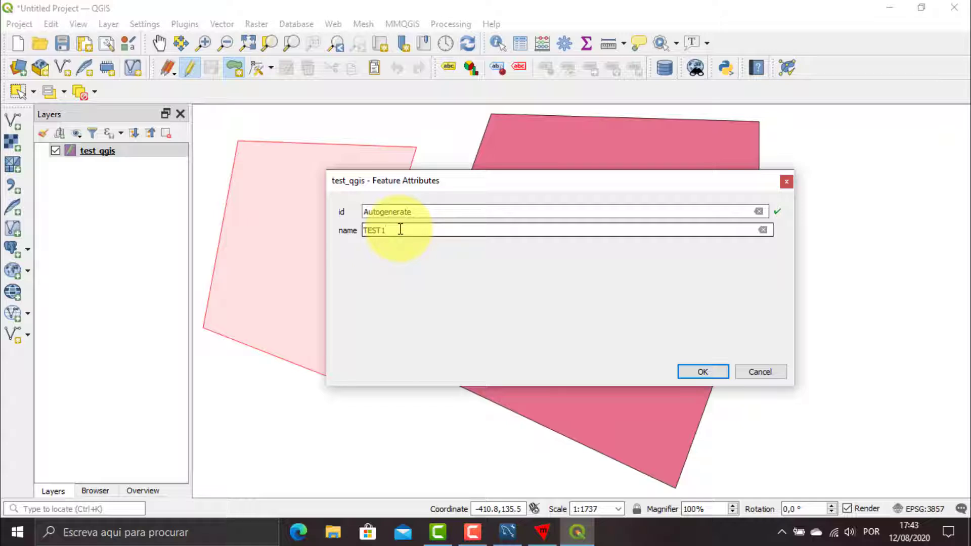
left_click(696, 371)
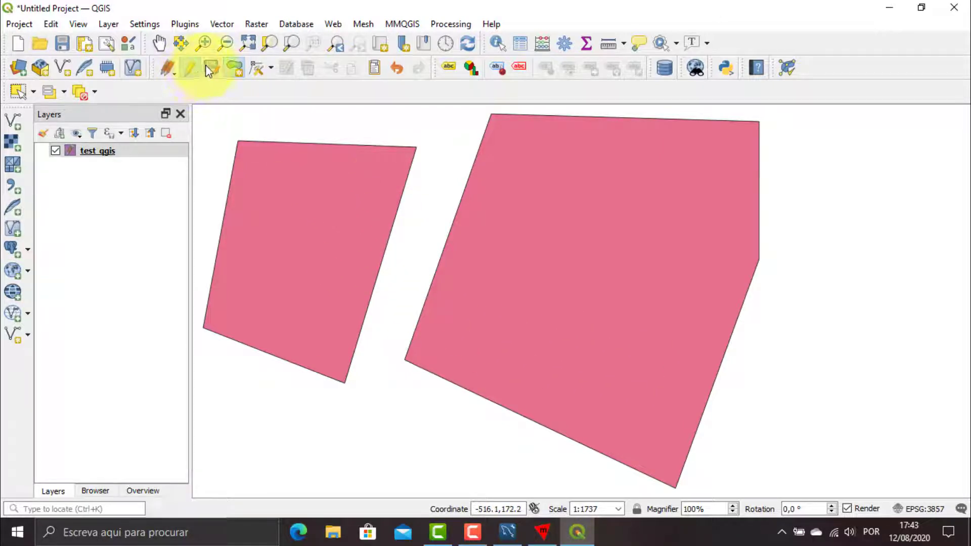
left_click(190, 69)
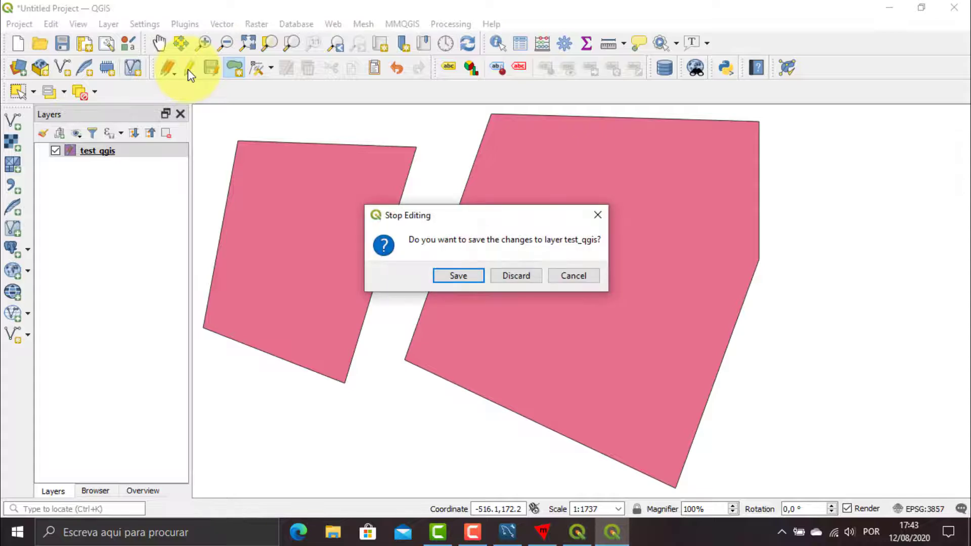
left_click(453, 279)
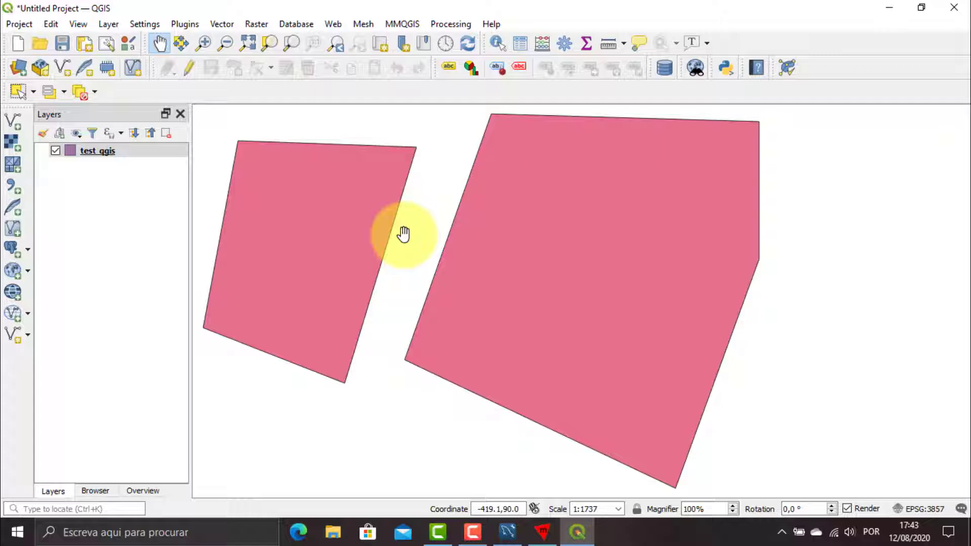
Switch to Manifold and refresh the spatialtest.test_qgis.shape drawing to view the polygon added in QGIS beside the first area.
left_click(543, 535)
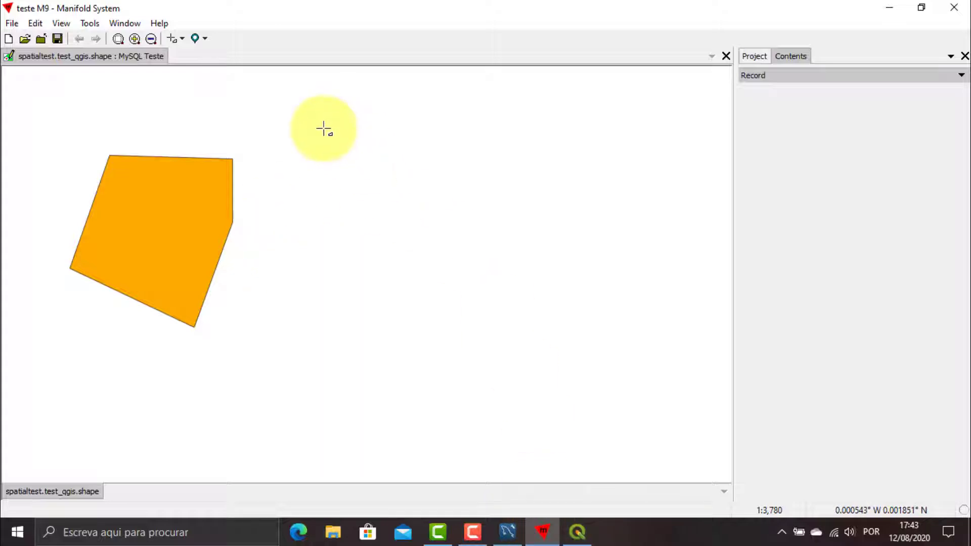
left_click(62, 25)
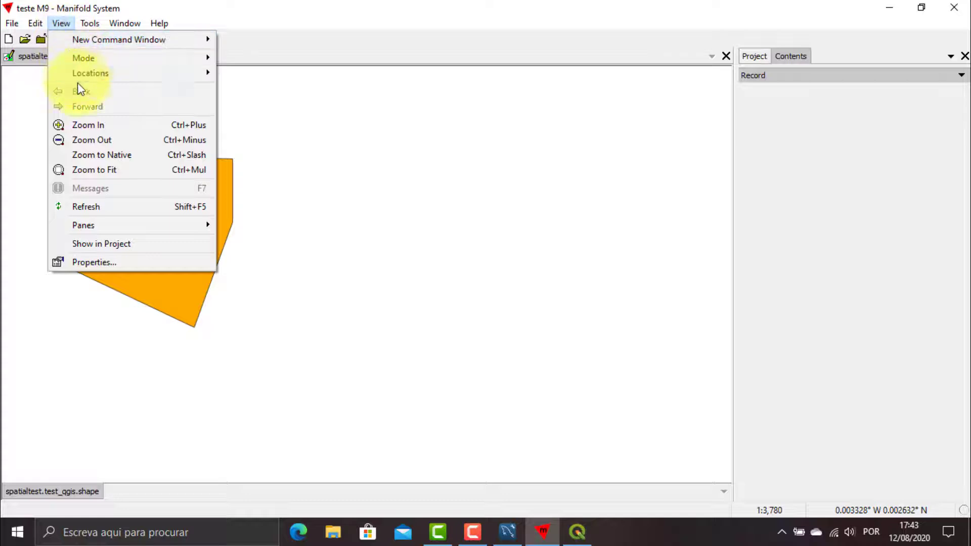
left_click(94, 211)
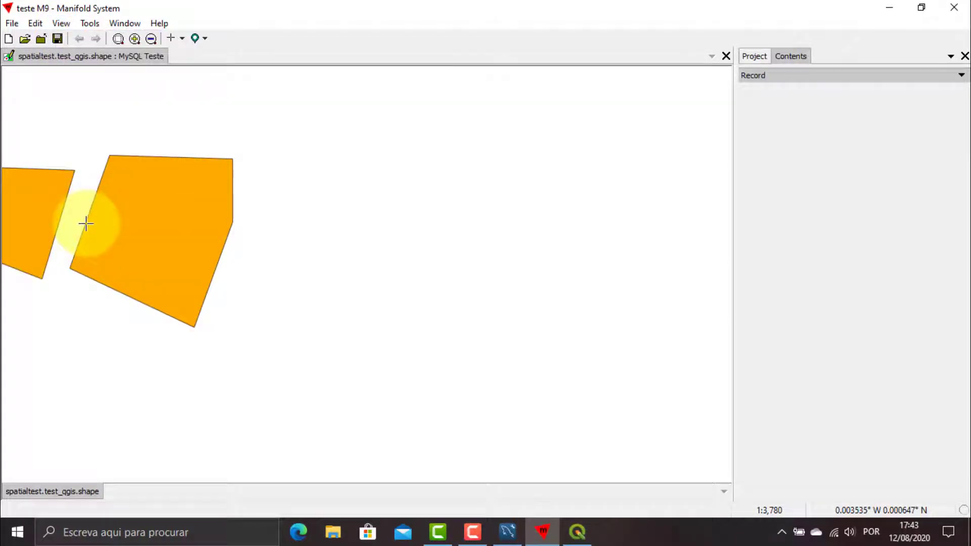
left_click_drag(79, 218, 308, 235)
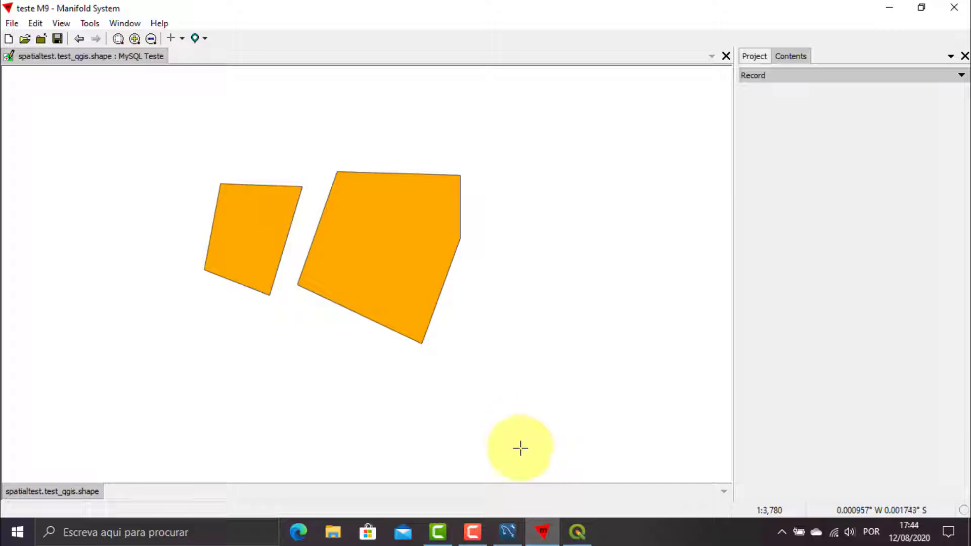
In MySQL Workbench, refresh the test_qgis rows, set the name of the row with id 15 to Test2 and apply the change to the database.
left_click(507, 532)
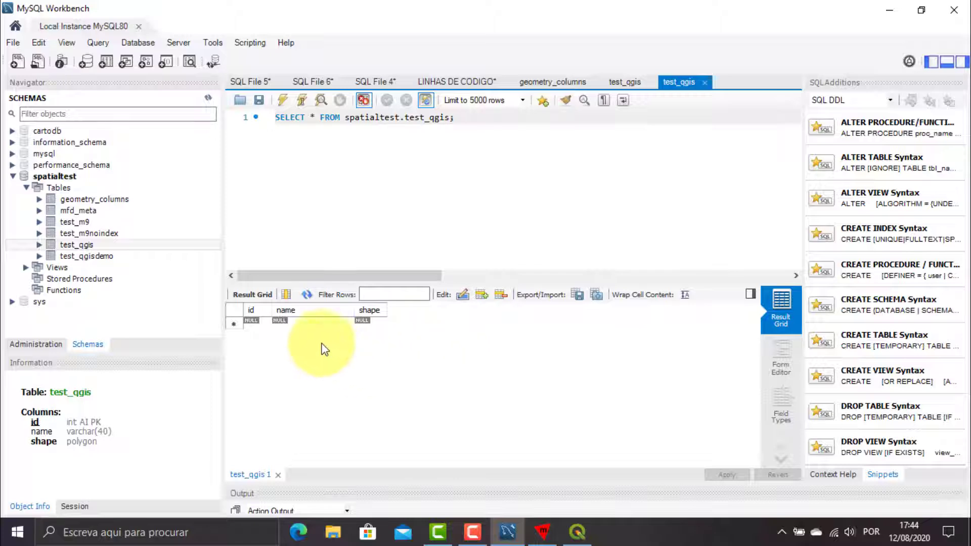
left_click(306, 295)
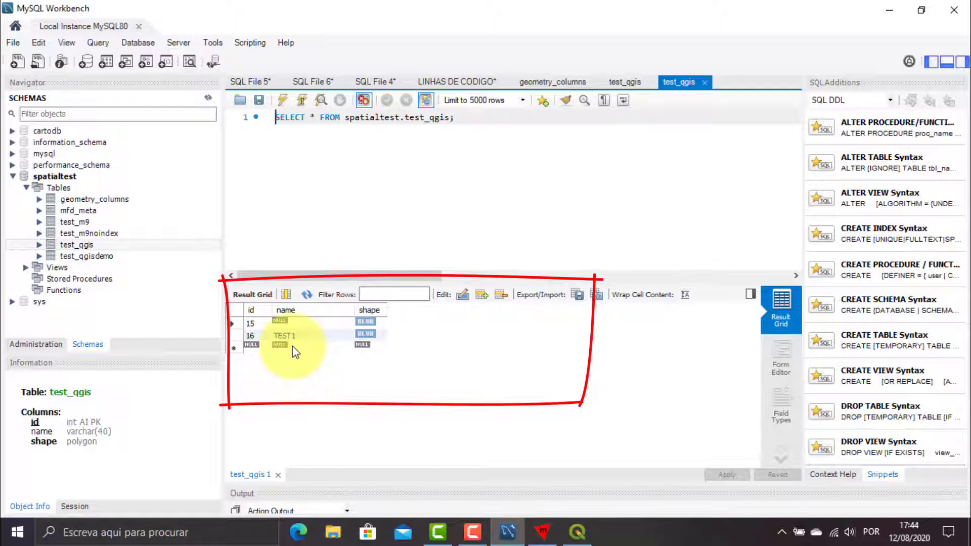
double_click(308, 323)
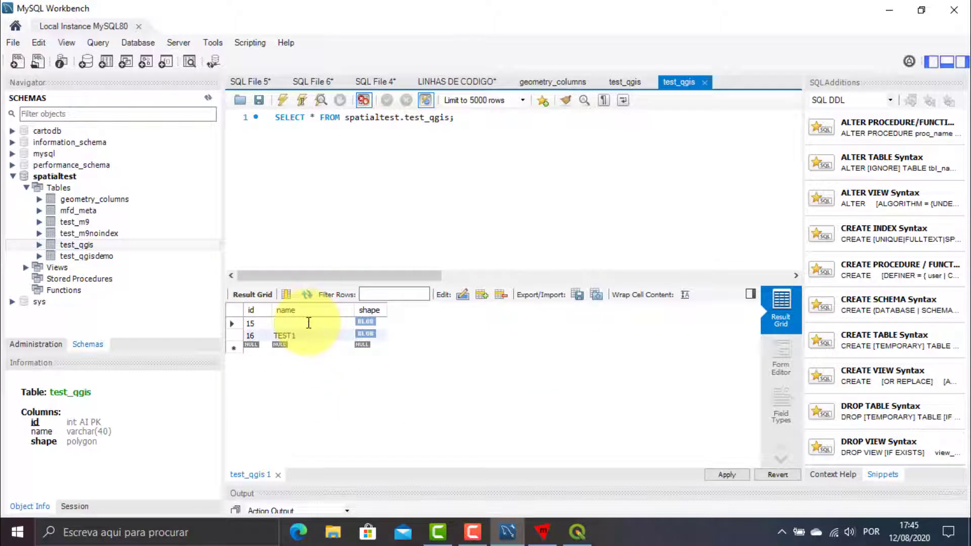
type("Test2")
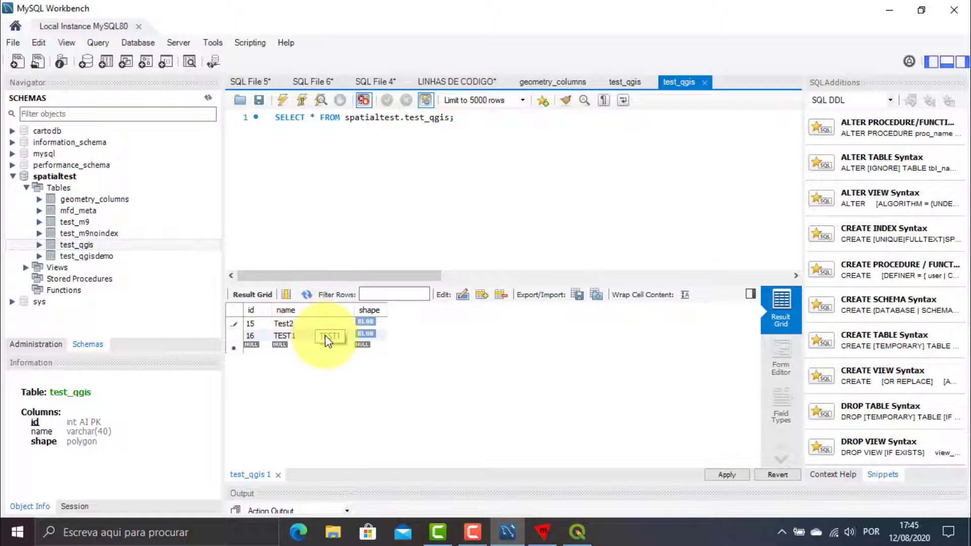
double_click(328, 332)
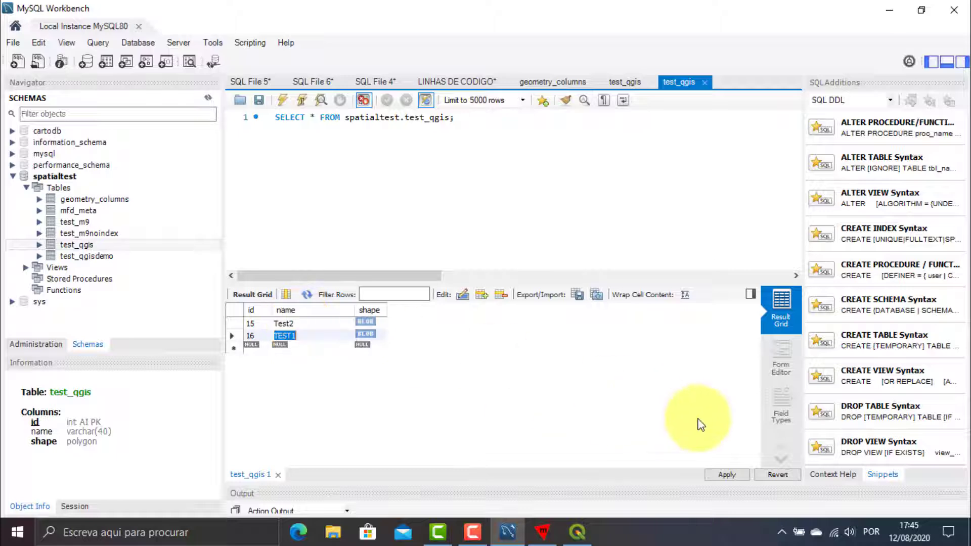
left_click(727, 475)
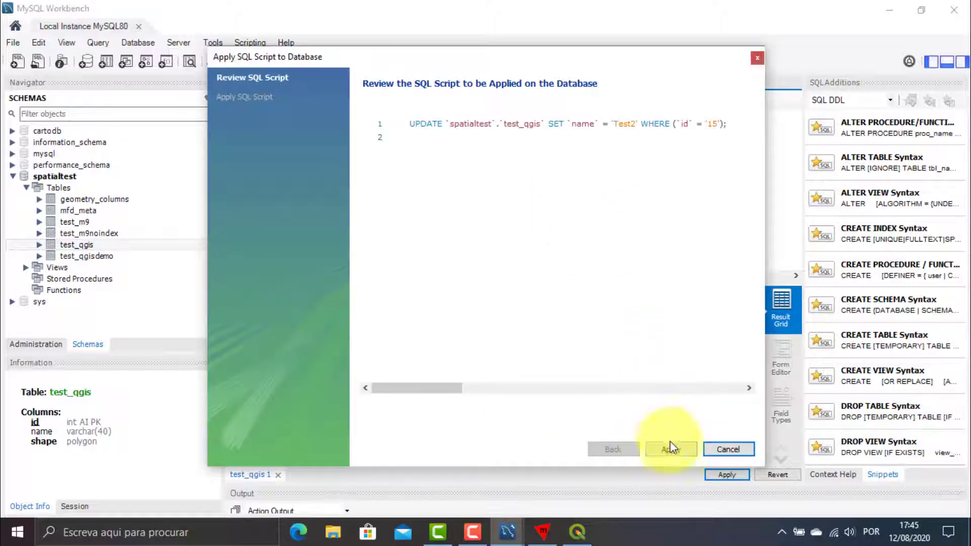
left_click(671, 450)
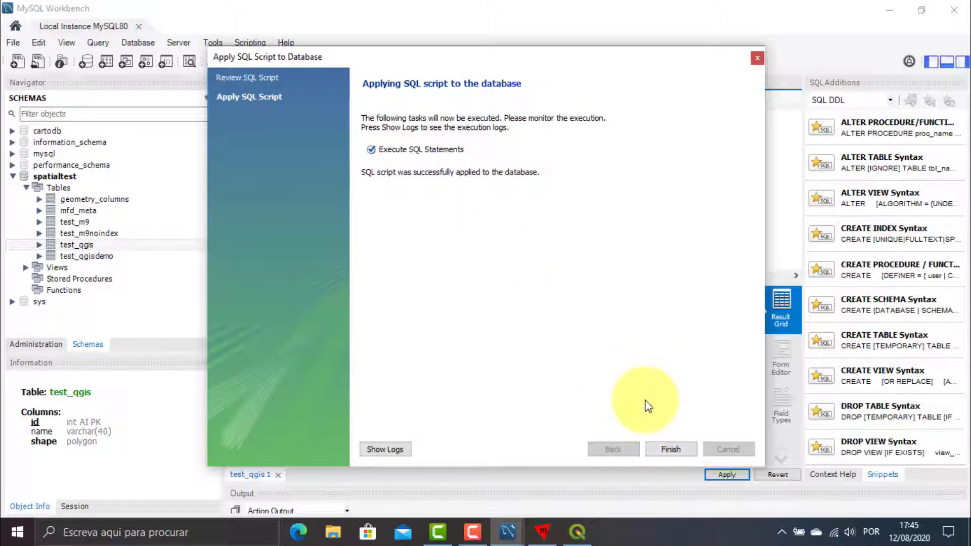
left_click(671, 450)
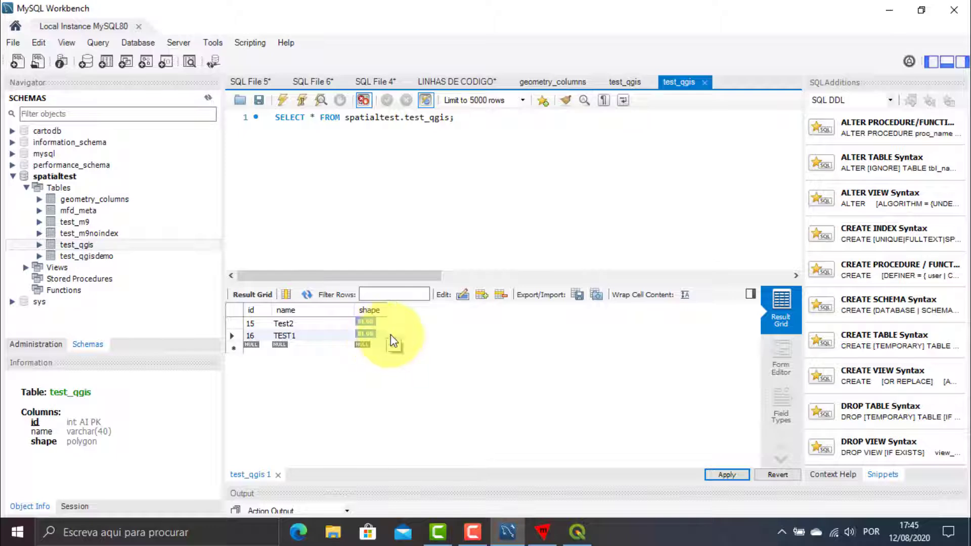
Switch to QGIS and open the attribute table of the test_qgis layer to check the polygon names.
left_click(578, 531)
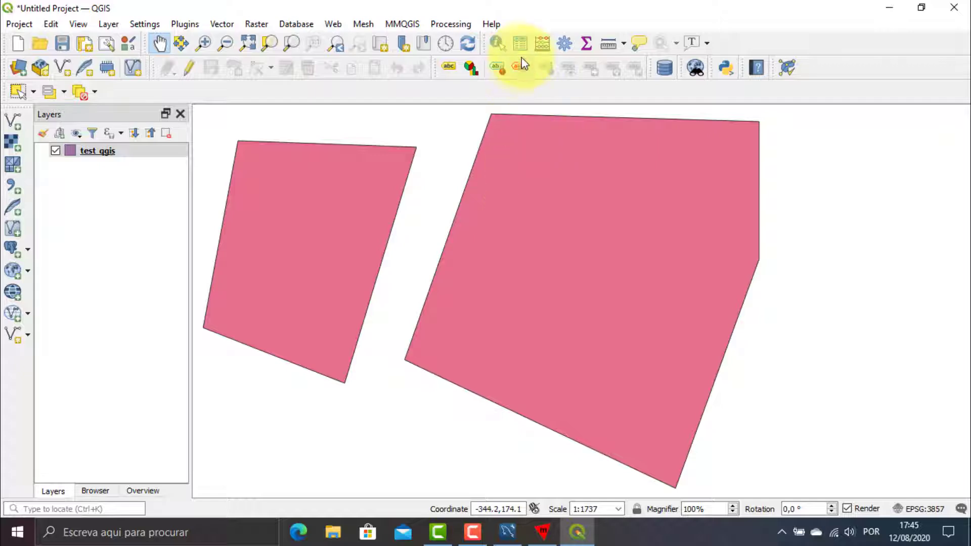
left_click(521, 43)
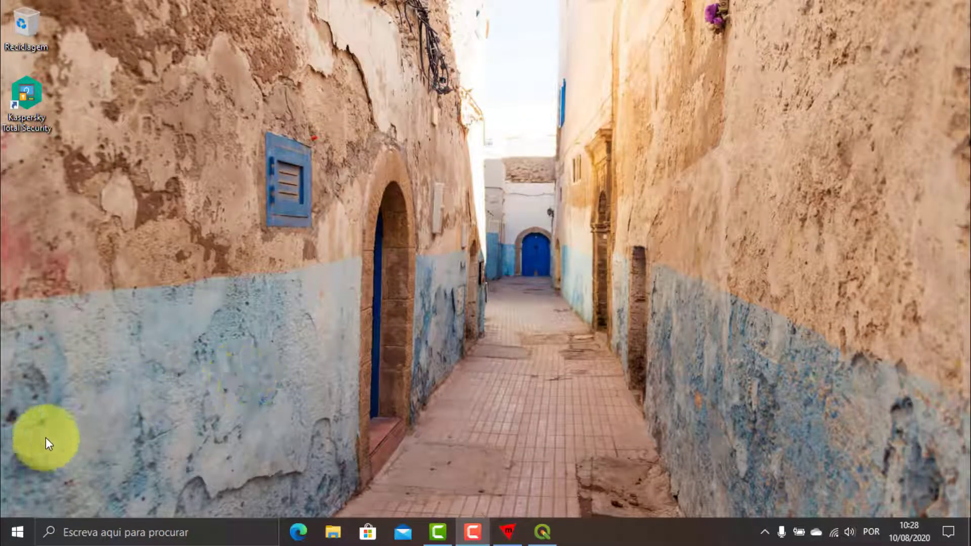
Launch MySQL Workbench and open the Local Instance MySQL80 connection.
left_click(17, 532)
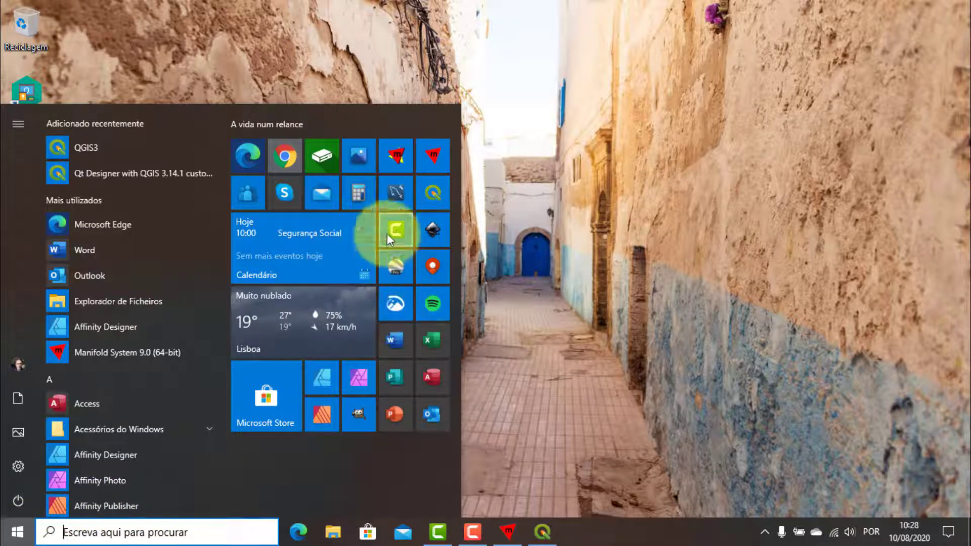
left_click(387, 196)
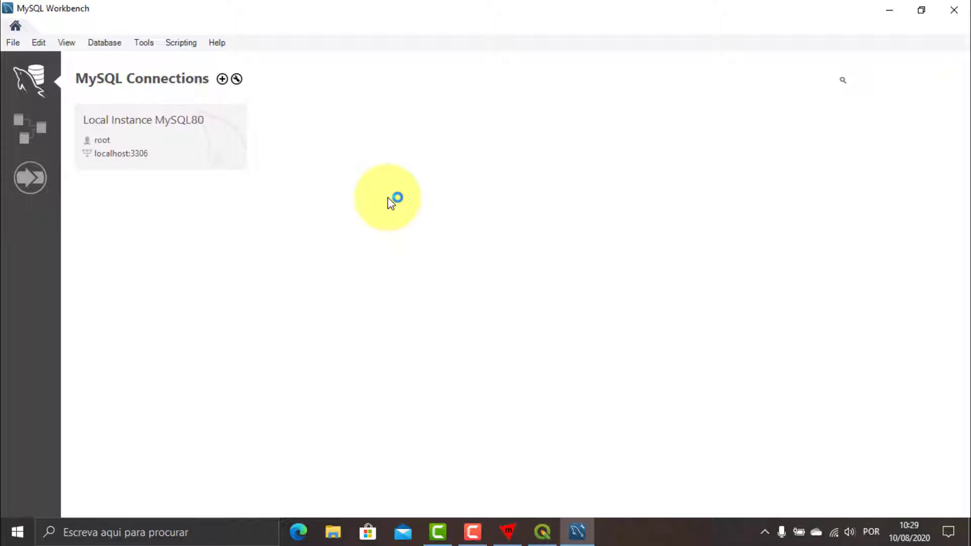
left_click(157, 145)
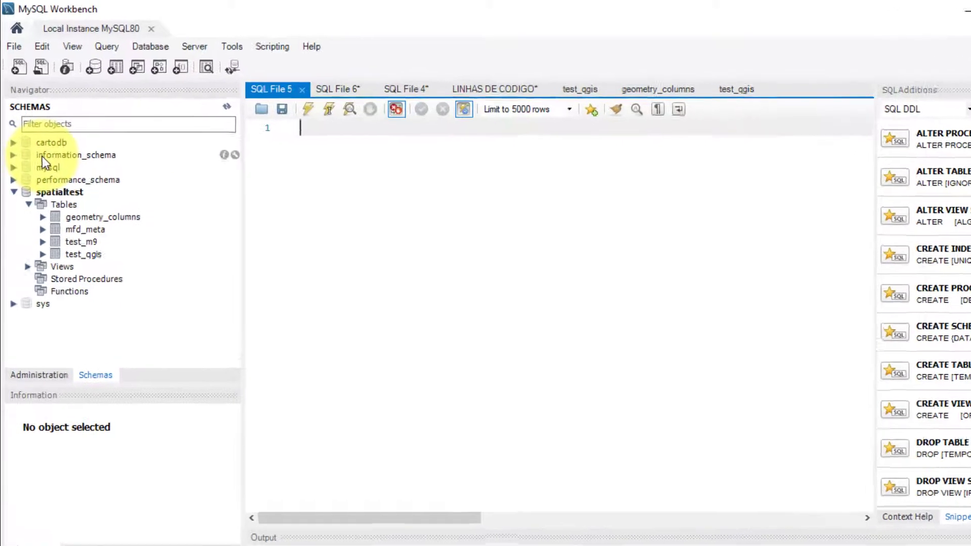
Find the ST_SPATIAL_REFERENCE_SYSTEMS table in the information_schema database and display its rows.
left_click(41, 157)
left_click(13, 156)
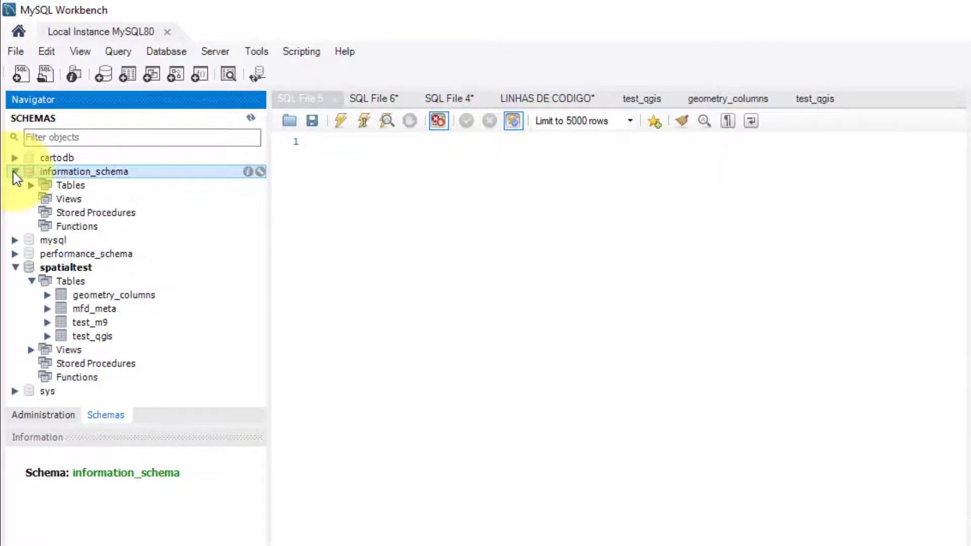
left_click(32, 185)
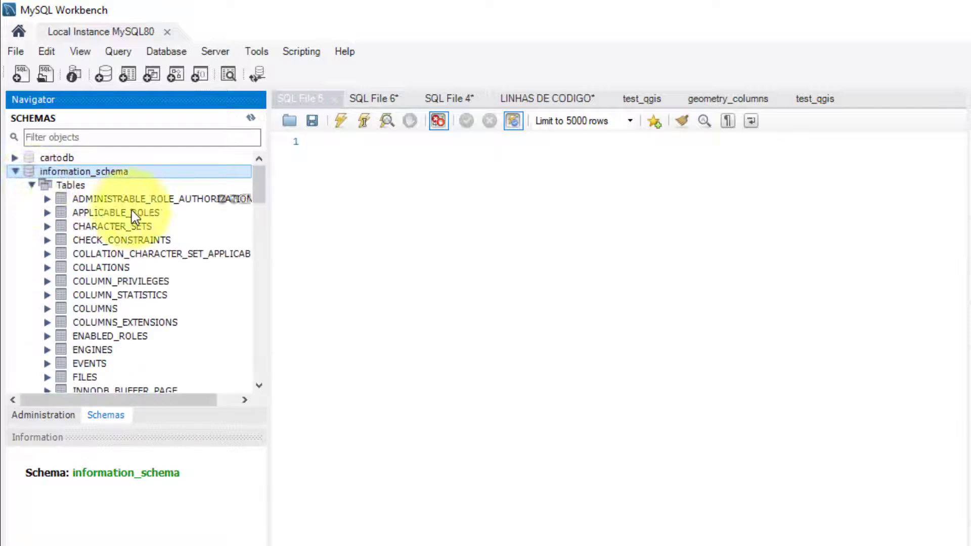
scroll(174, 245, "down", 7)
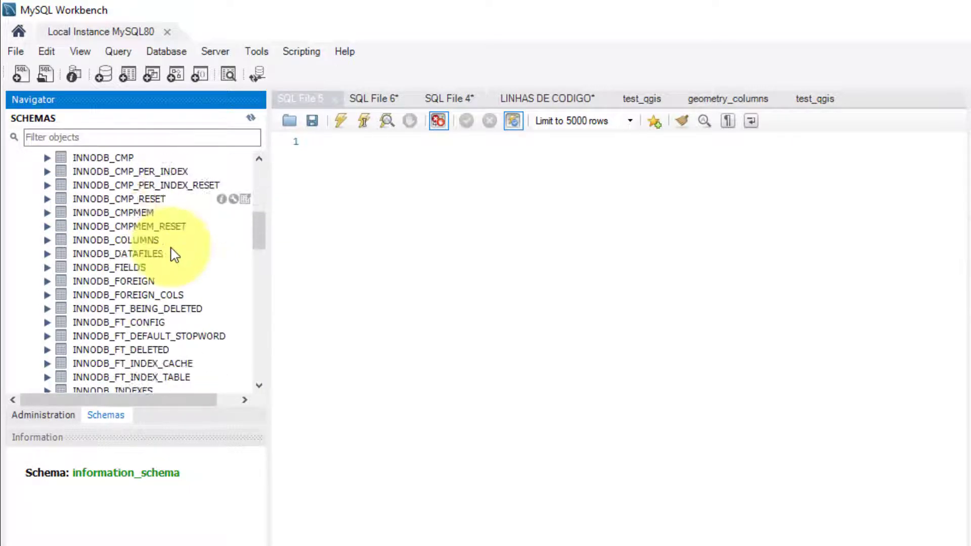
scroll(174, 254, "down", 14)
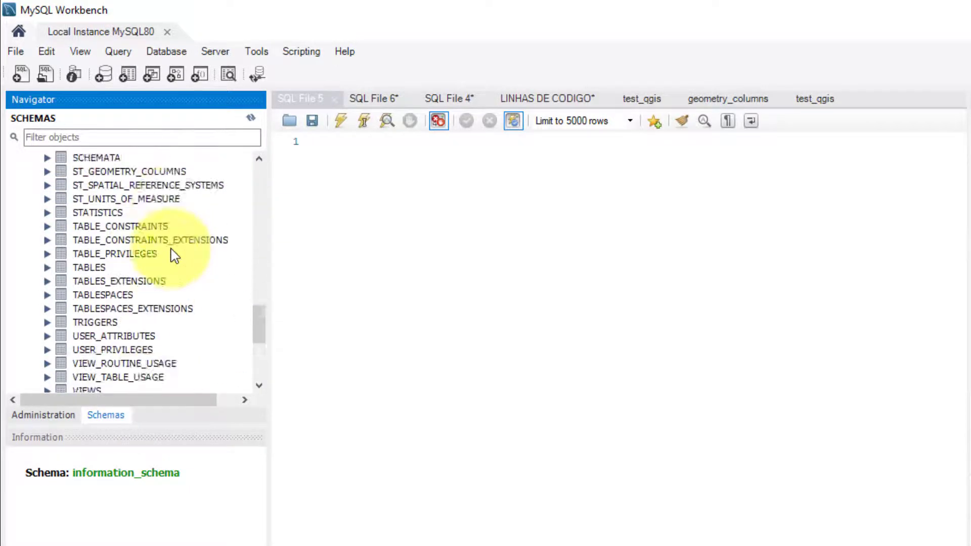
scroll(173, 256, "down", 4)
scroll(173, 256, "up", 4)
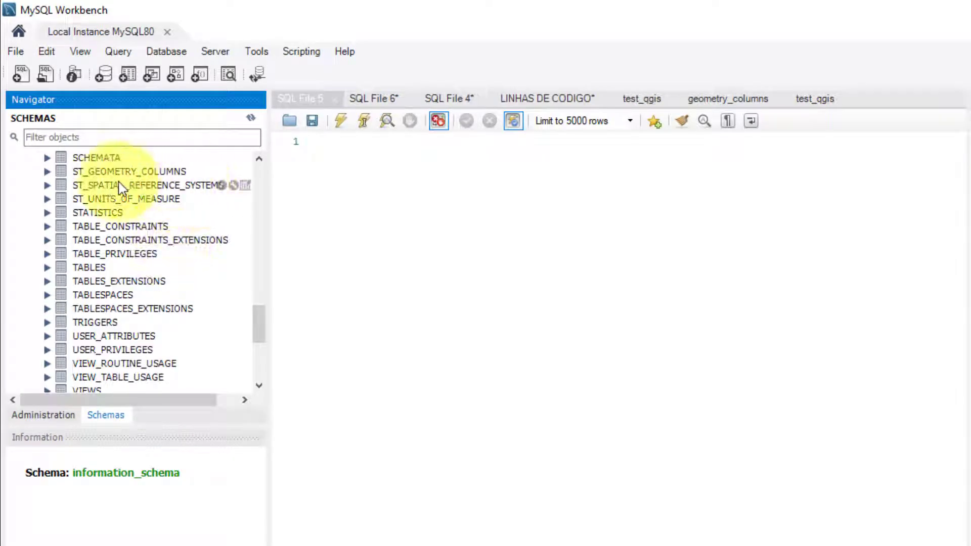
left_click(153, 187)
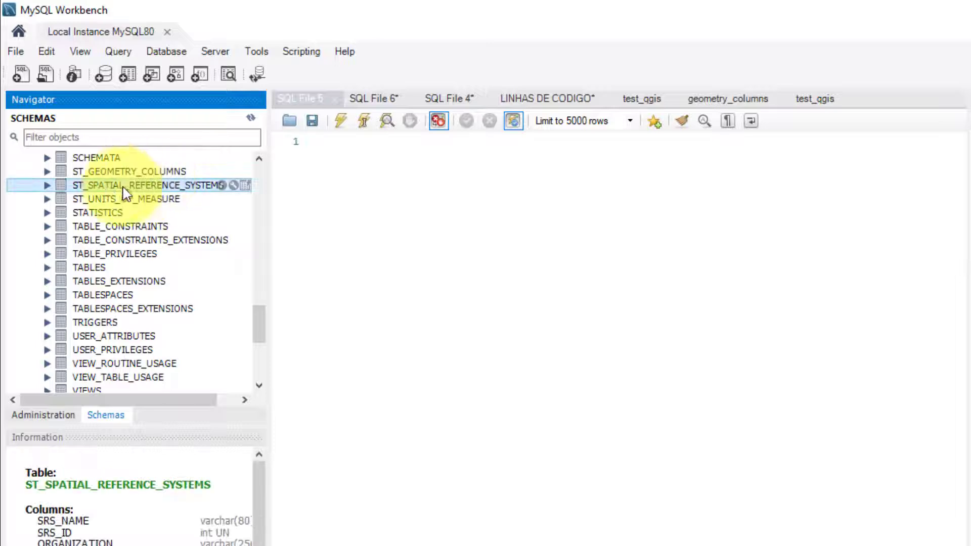
left_click(245, 185)
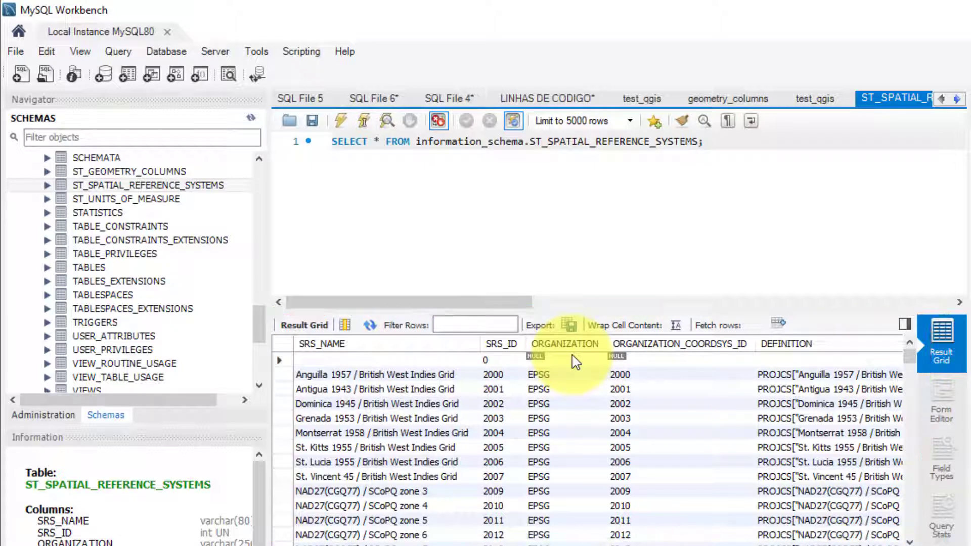
Filter the spatial reference systems by "portugal" and select the ETRS89 / Portugal TM06 entry.
left_click(460, 325)
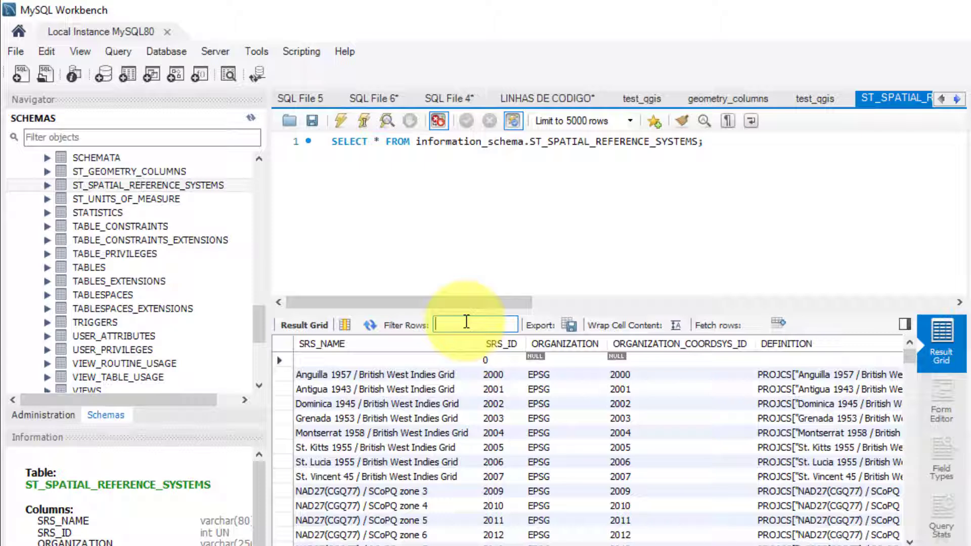
type("portugal")
key("Return")
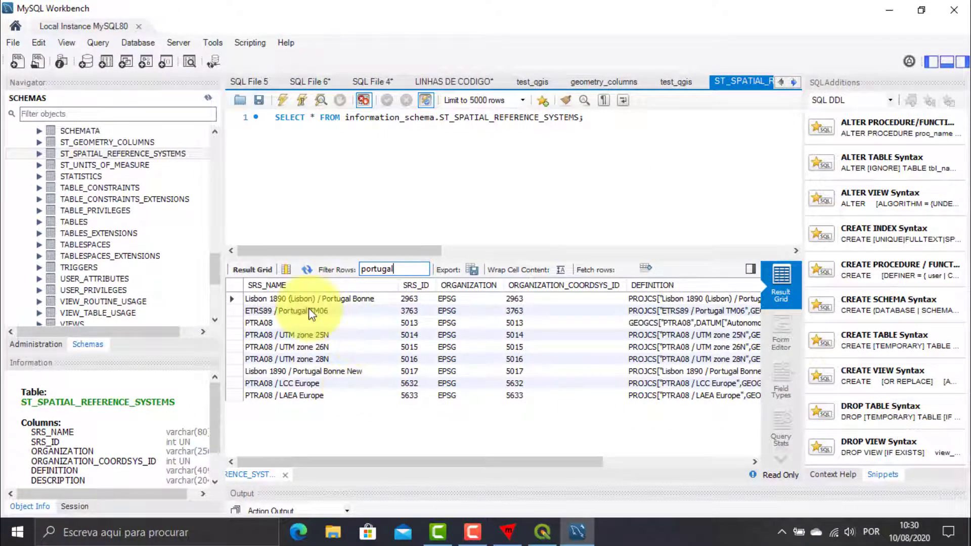
left_click(421, 310)
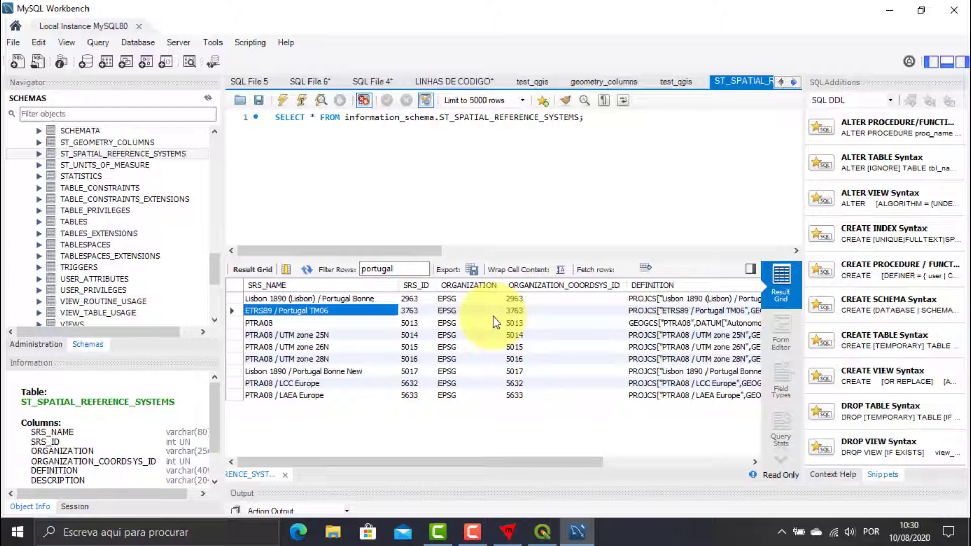
Compare the coordinate system of the cont_aad_caop2019table drawing in Manifold with the project CRS in QGIS.
left_click(512, 532)
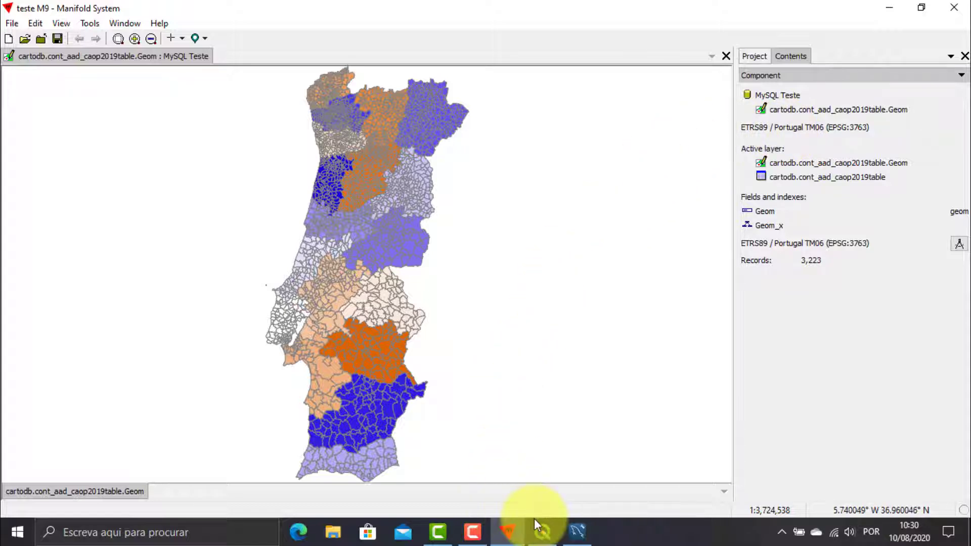
left_click(542, 533)
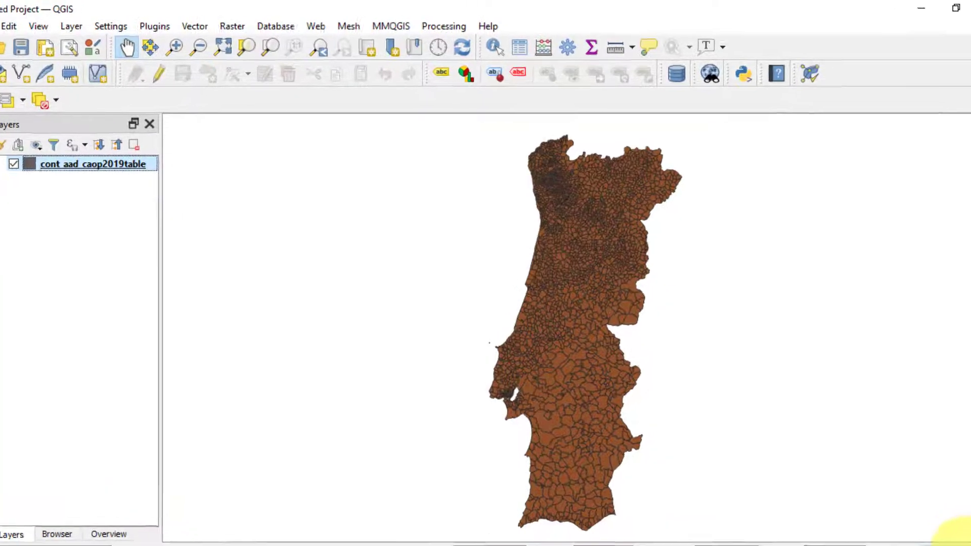
left_click(959, 541)
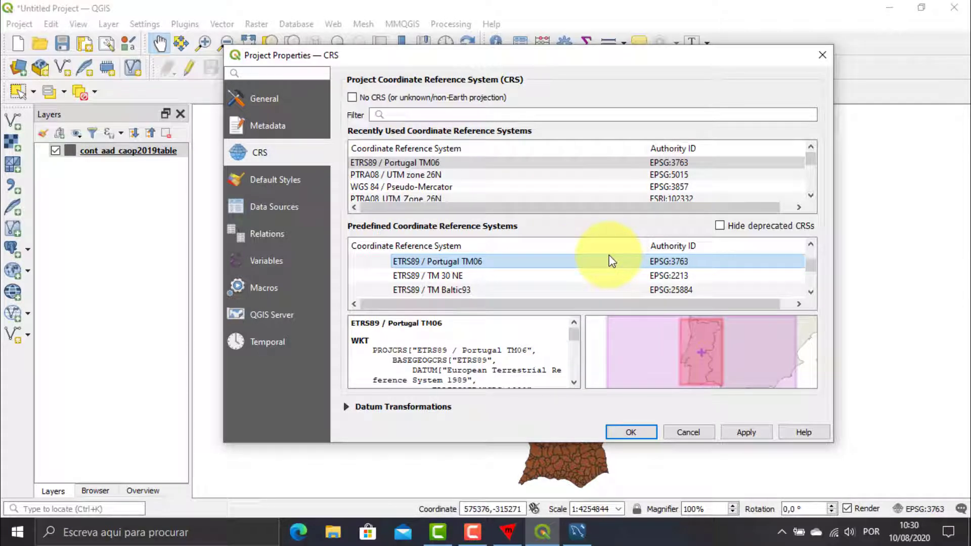
left_click(823, 55)
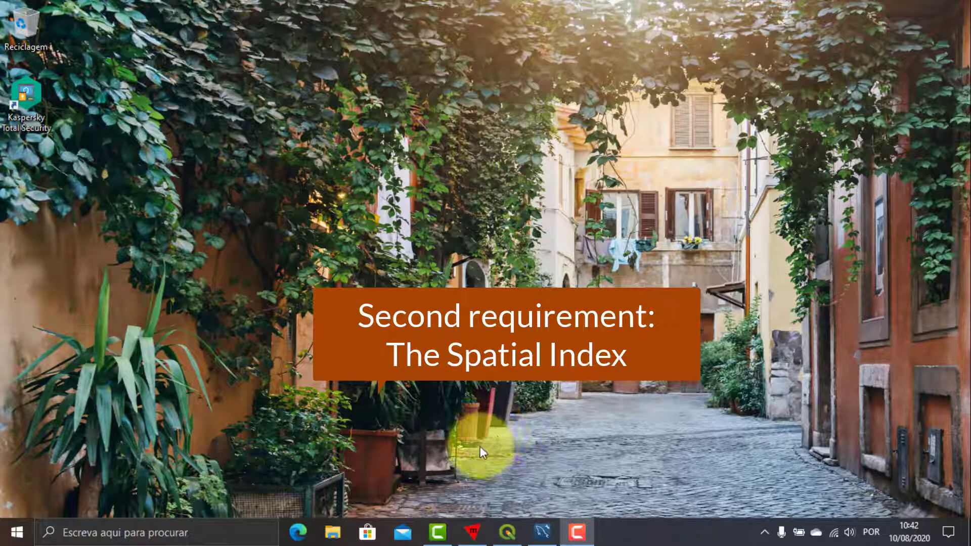
In MySQL Workbench, inspect the indexes of spatialtest.test_m9 and view the details of the shape index, leaving the window minimized.
left_click(543, 536)
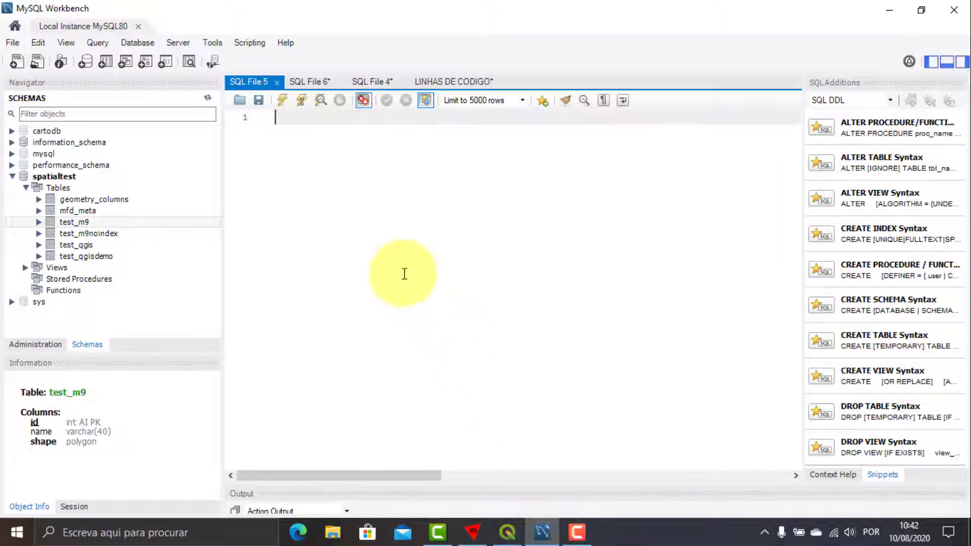
left_click(137, 223)
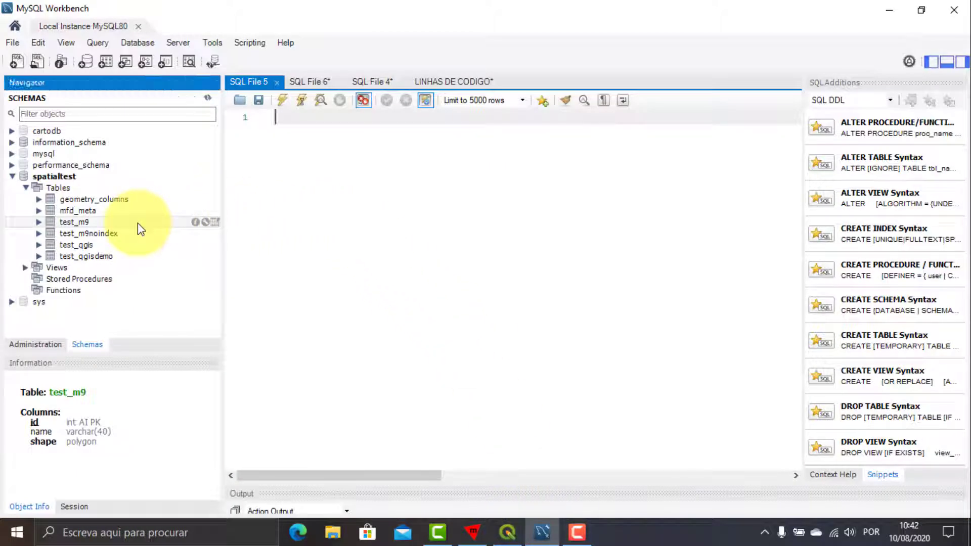
left_click(196, 222)
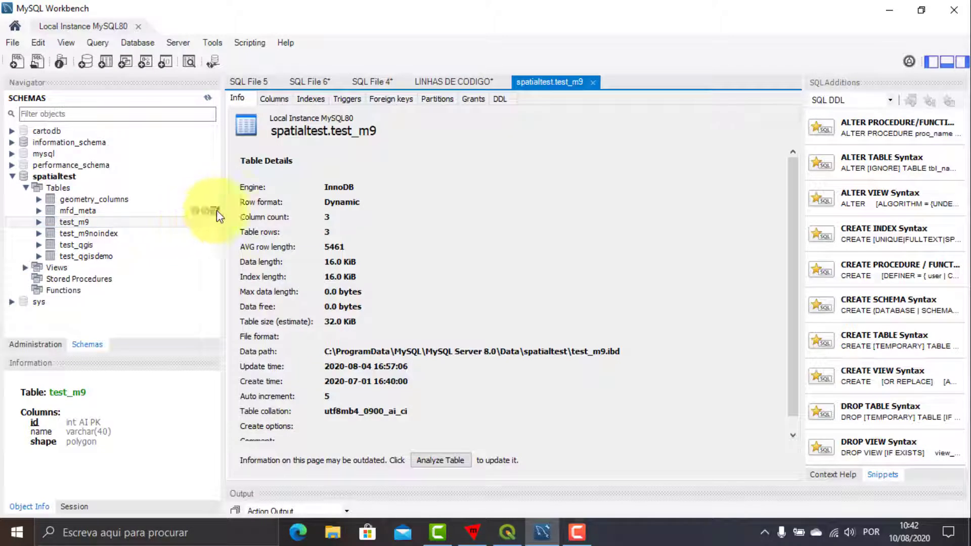
left_click(309, 99)
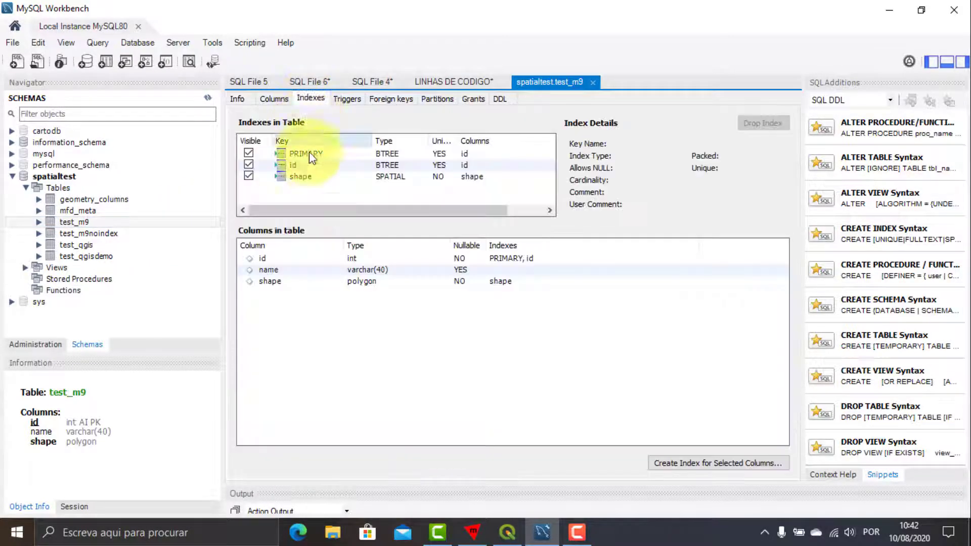
left_click(337, 180)
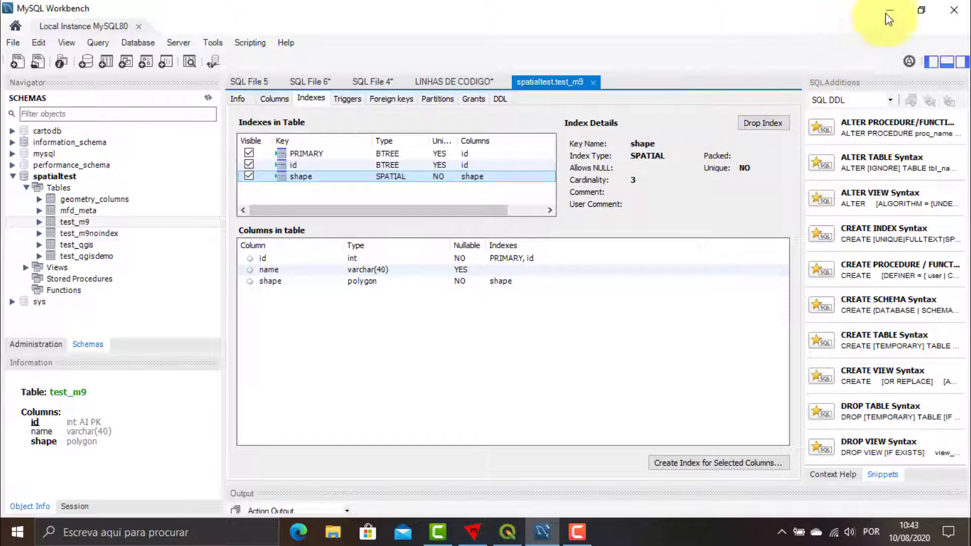
left_click(888, 12)
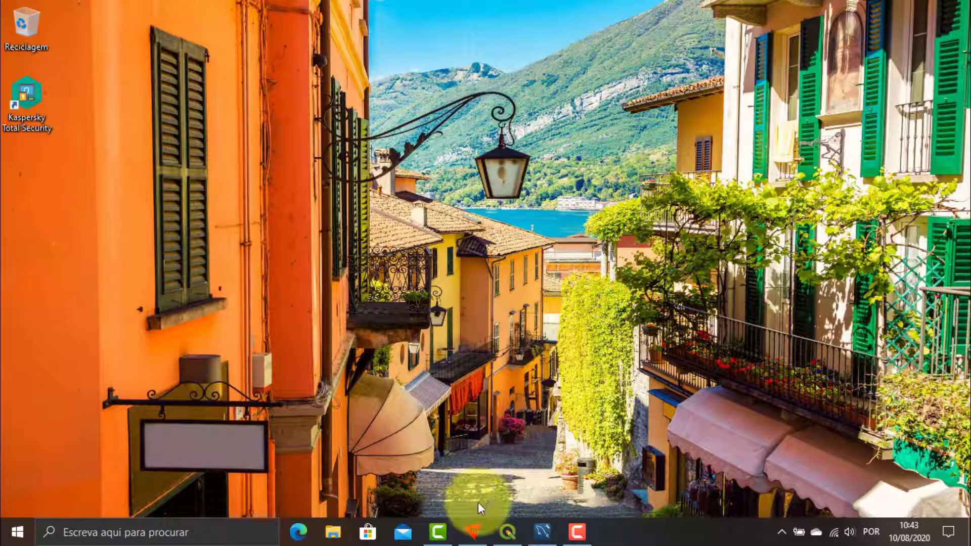
Switch to Manifold and refresh the MySQL Teste data source to list the current spatialtest tables and drawings.
left_click(473, 532)
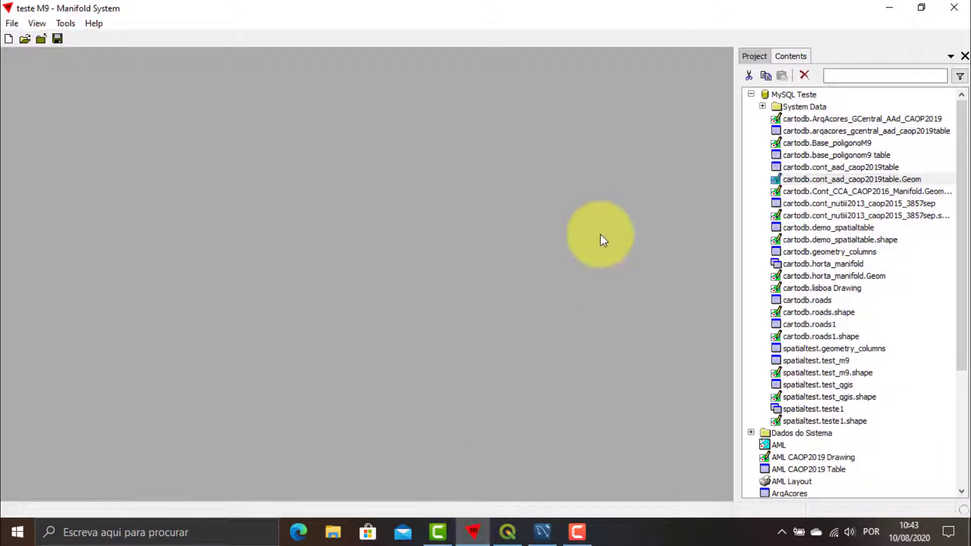
left_click(781, 96)
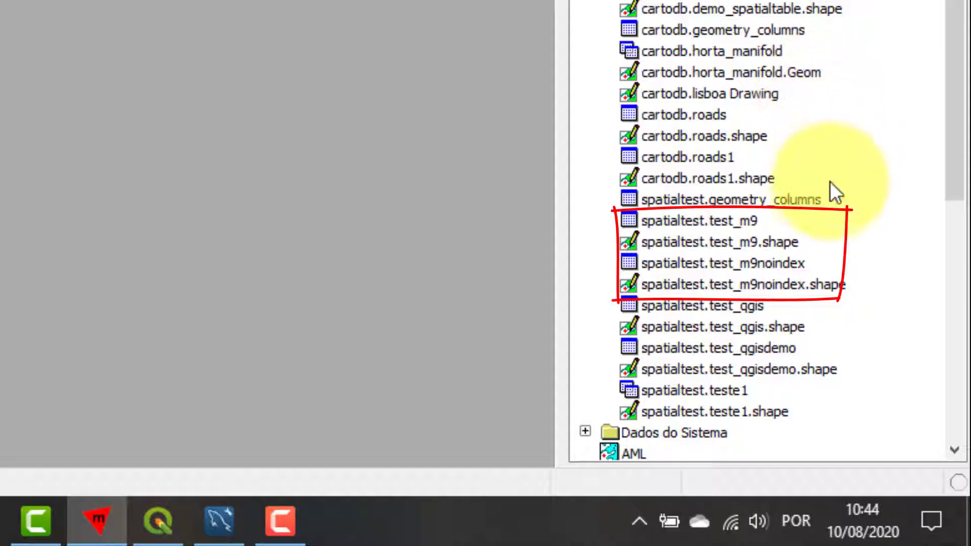
Open the spatialtest.test_m9.shape and spatialtest.test_m9noindex.shape drawings from the MySQL Teste data source.
left_click(721, 244)
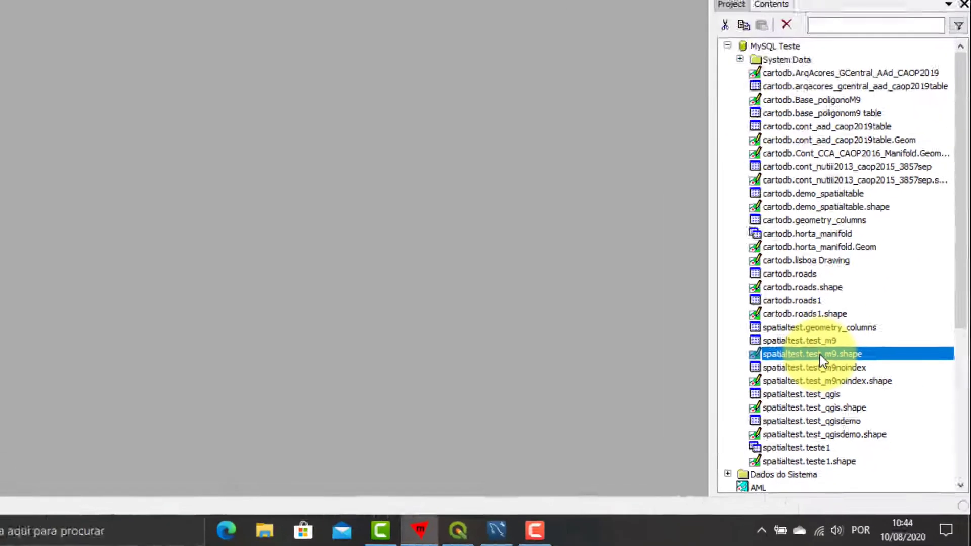
double_click(820, 354)
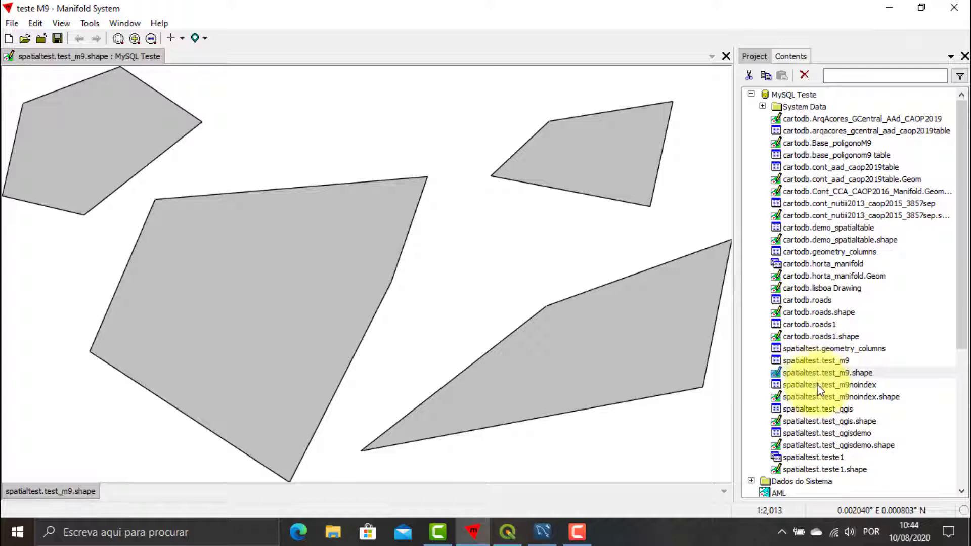
double_click(859, 397)
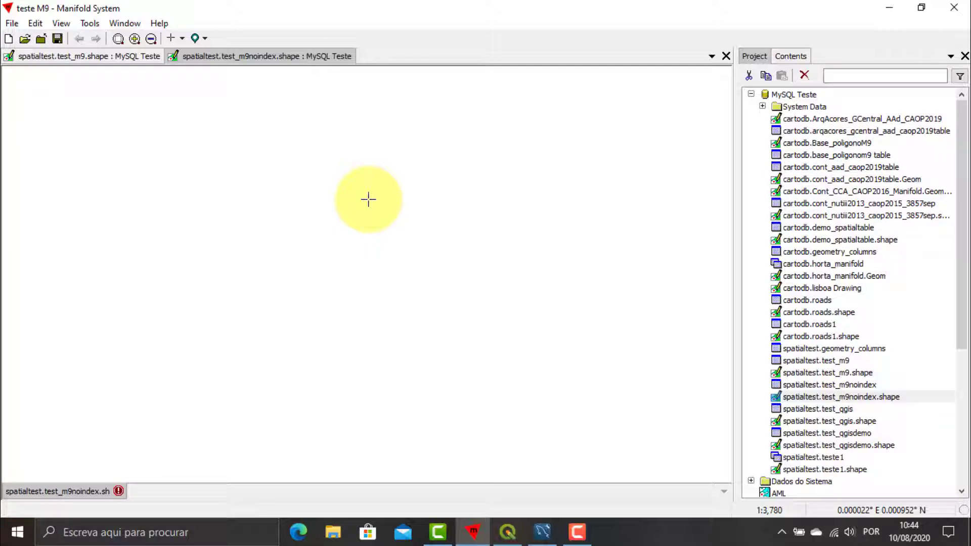
Create a four-cornered area in the test_m9.shape drawing, in the gap above the large central polygon, and save the changes.
left_click(81, 56)
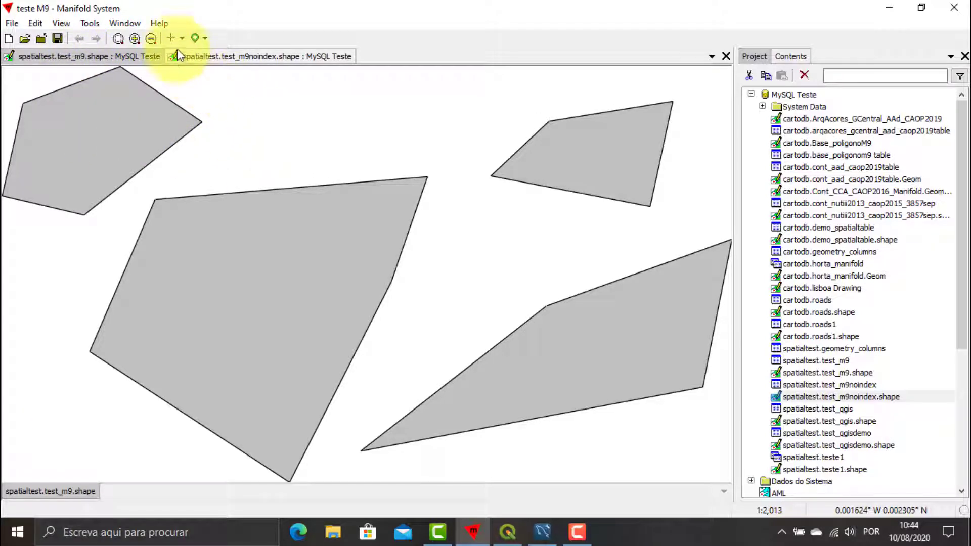
left_click(182, 38)
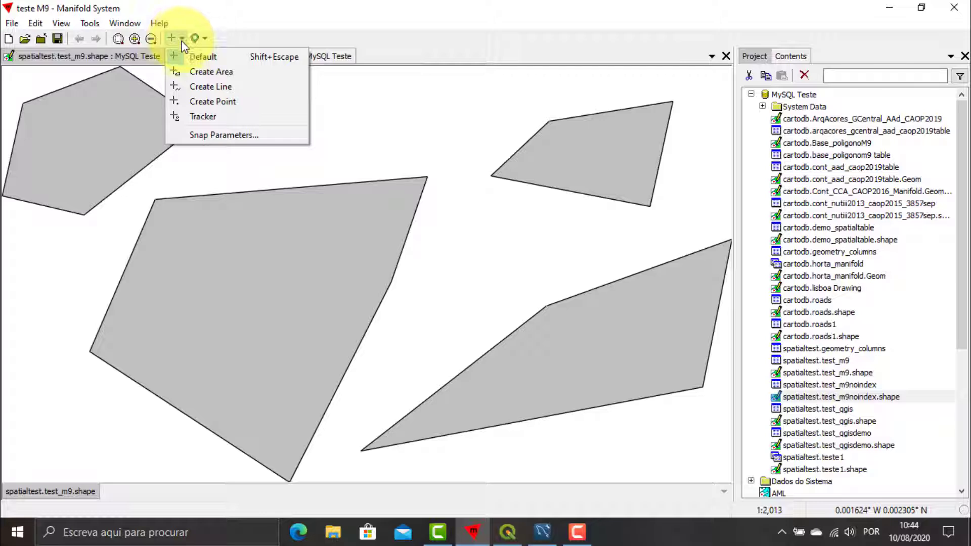
left_click(186, 72)
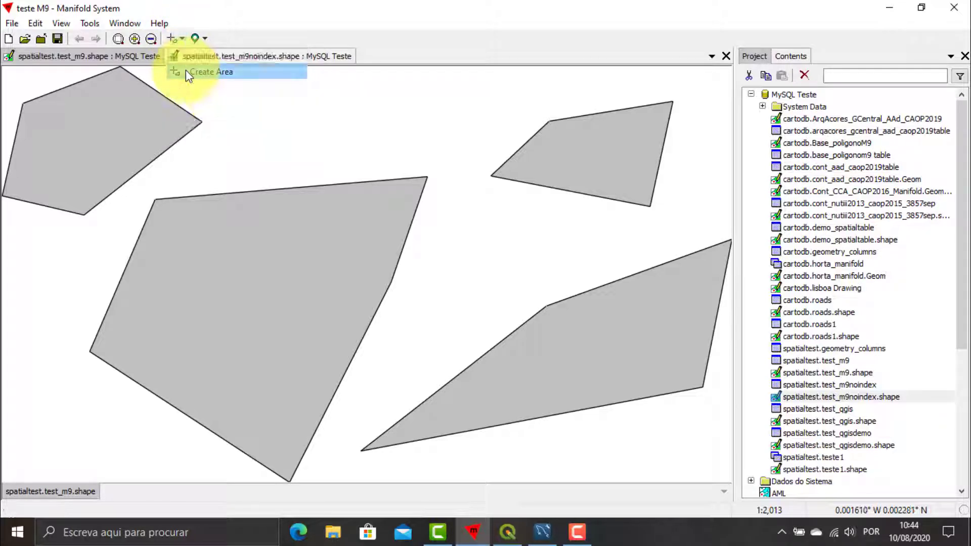
left_click(237, 89)
left_click(239, 162)
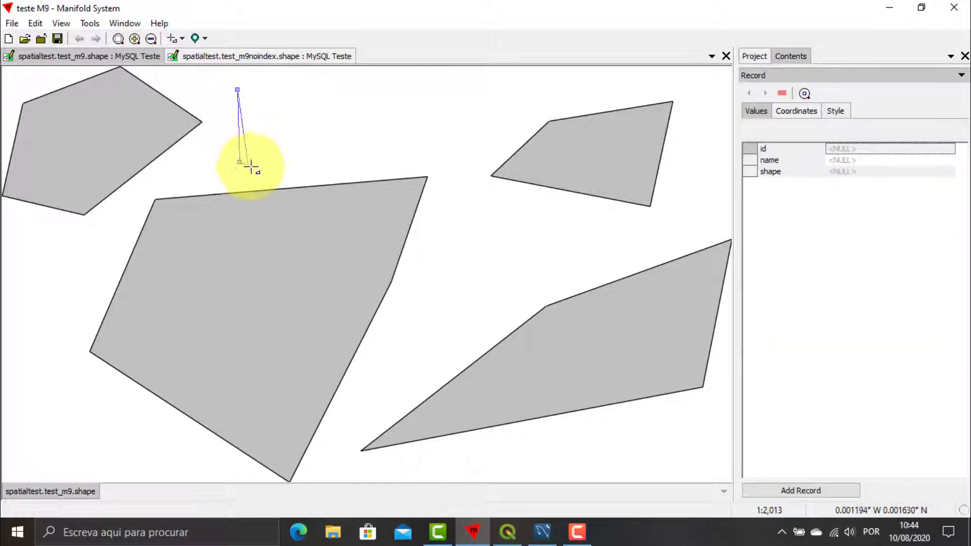
left_click(400, 162)
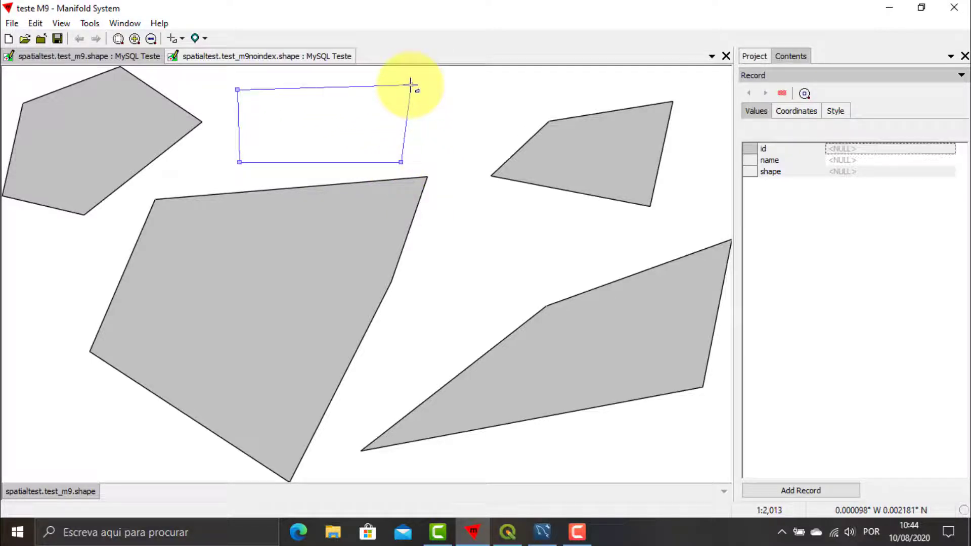
right_click(410, 83)
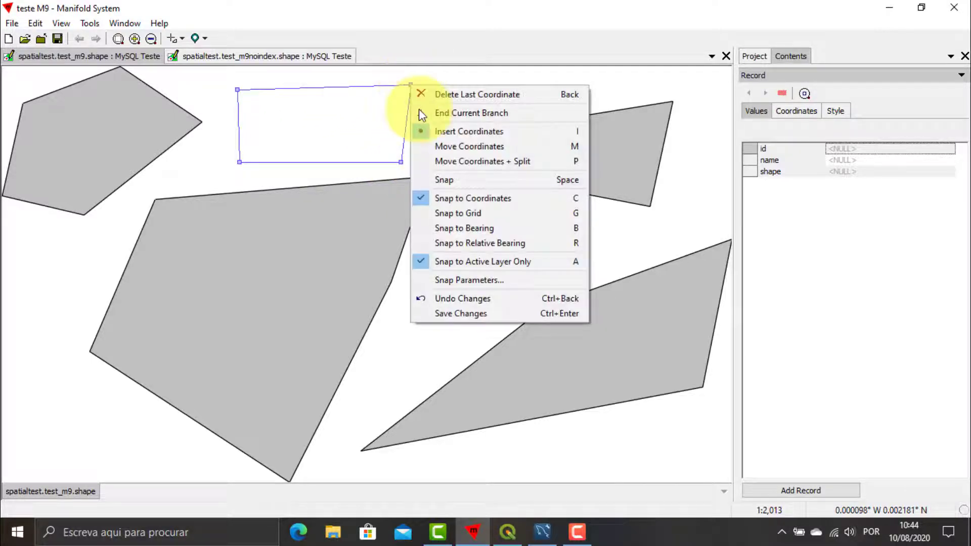
left_click(454, 315)
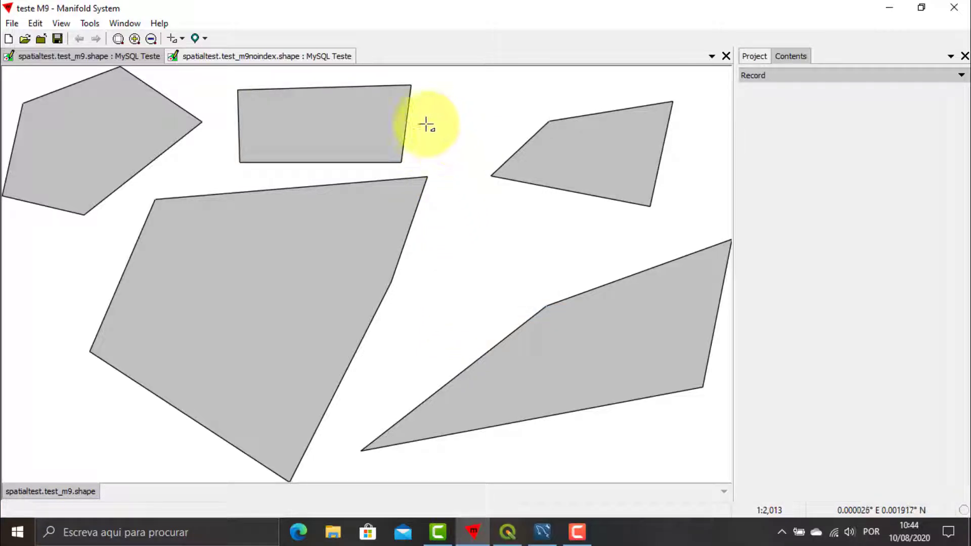
Create a four-cornered area near the upper-left corner of the empty test_m9noindex.shape drawing and save the changes.
left_click(273, 58)
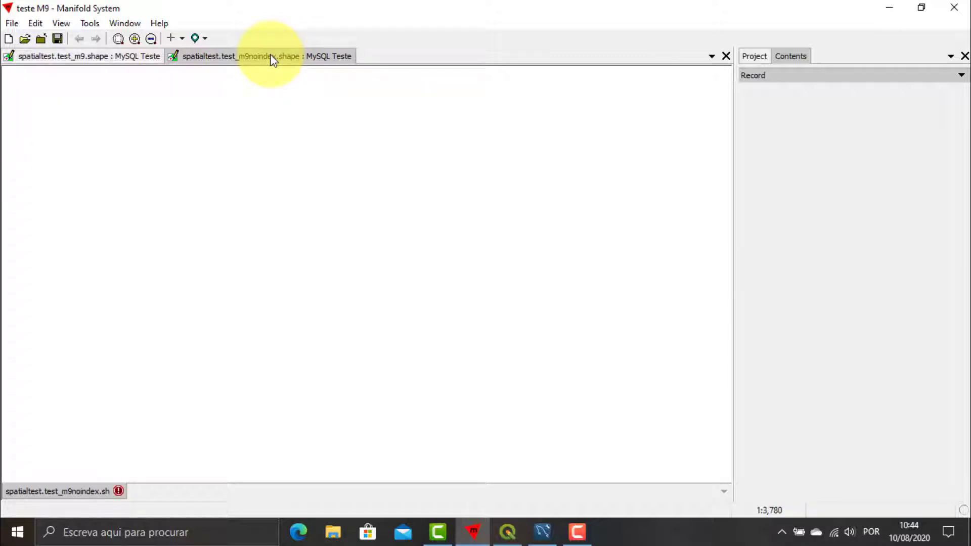
left_click(182, 39)
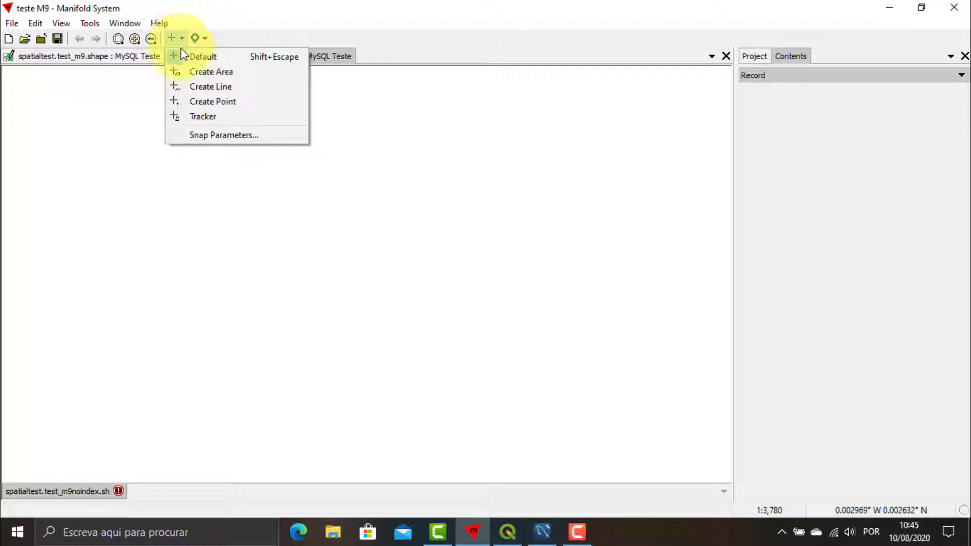
left_click(209, 72)
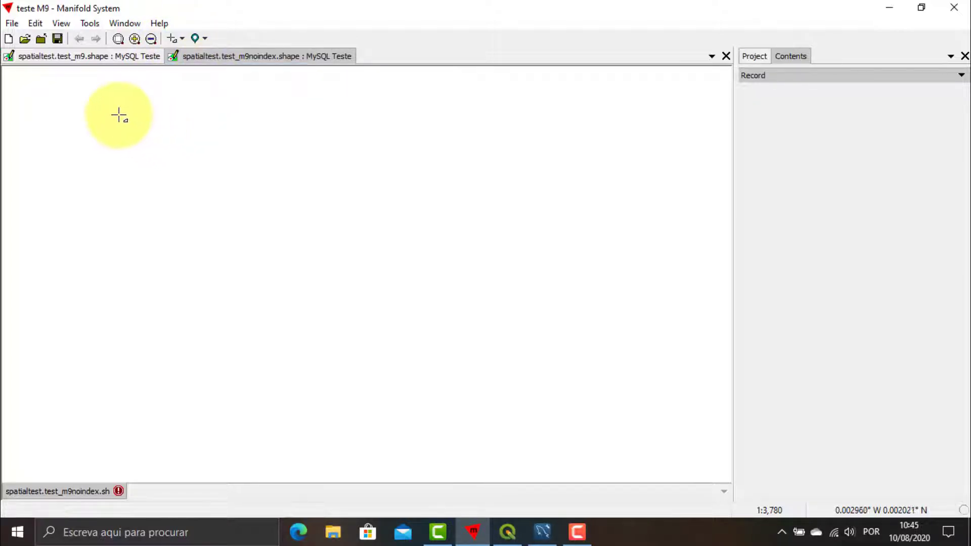
left_click(85, 116)
left_click(44, 213)
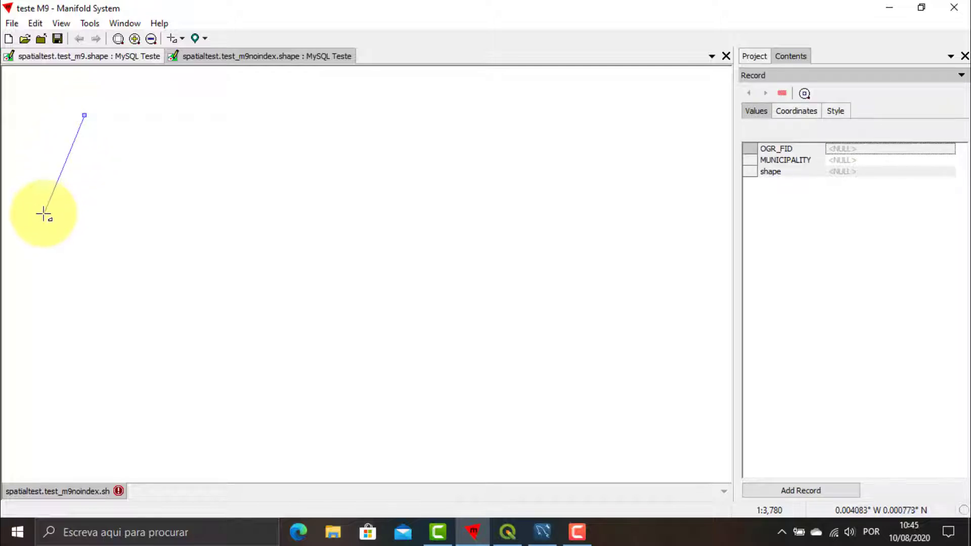
left_click(156, 241)
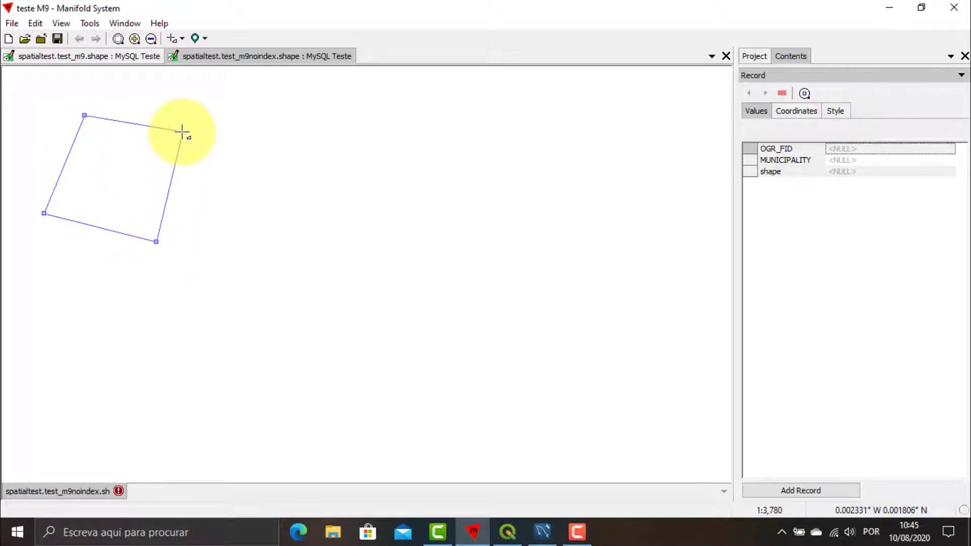
left_click(182, 132)
right_click(182, 132)
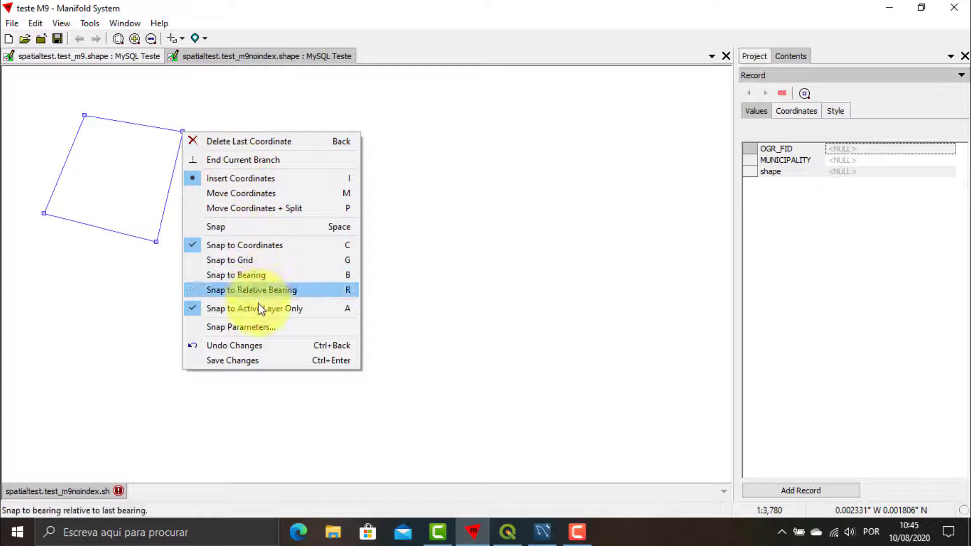
left_click(257, 362)
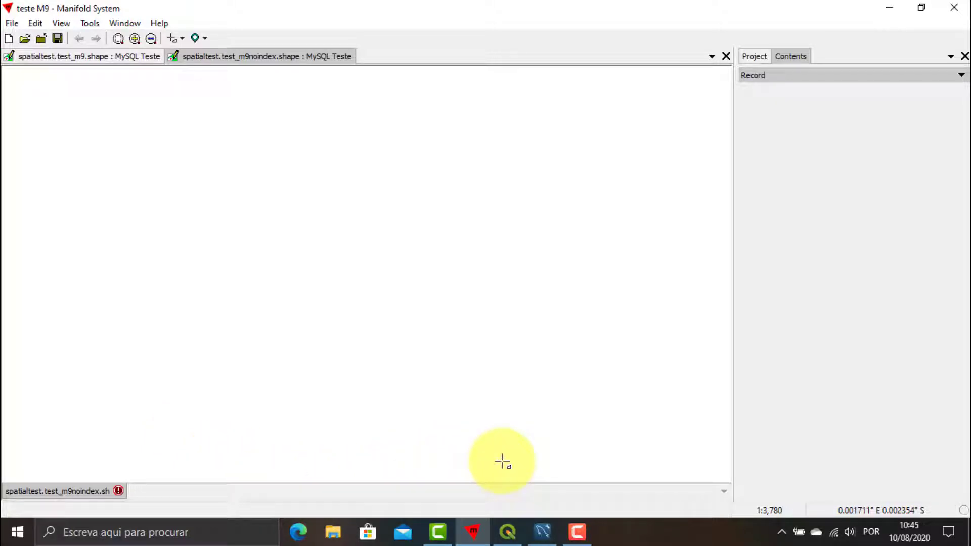
Switch to QGIS and set up a vector layer import from a MySQL database using the MySQL SpatialTest connection.
left_click(507, 531)
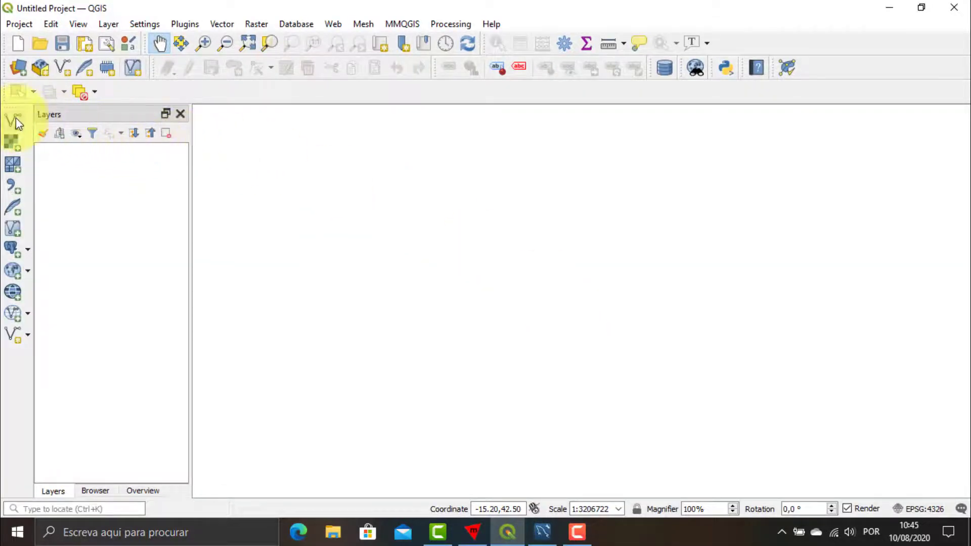
left_click(15, 121)
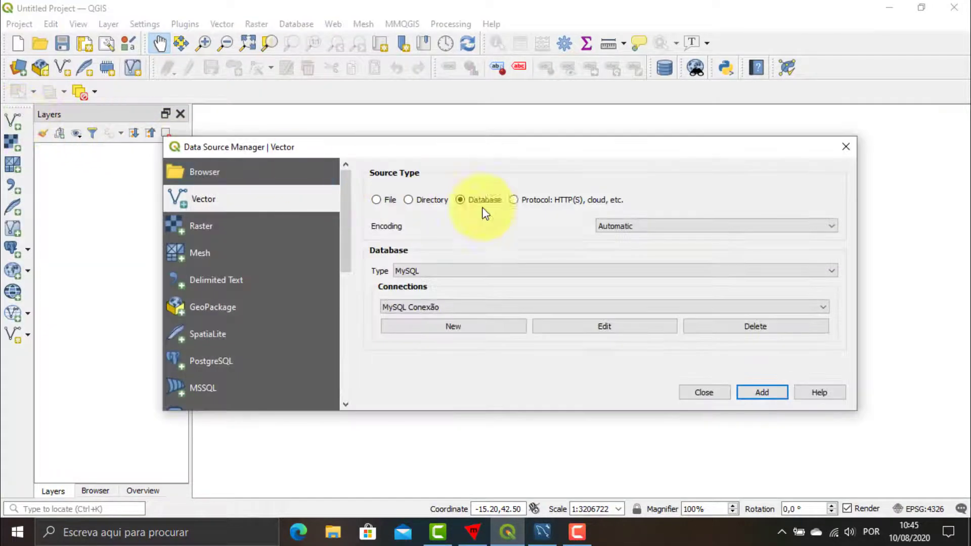
left_click(551, 273)
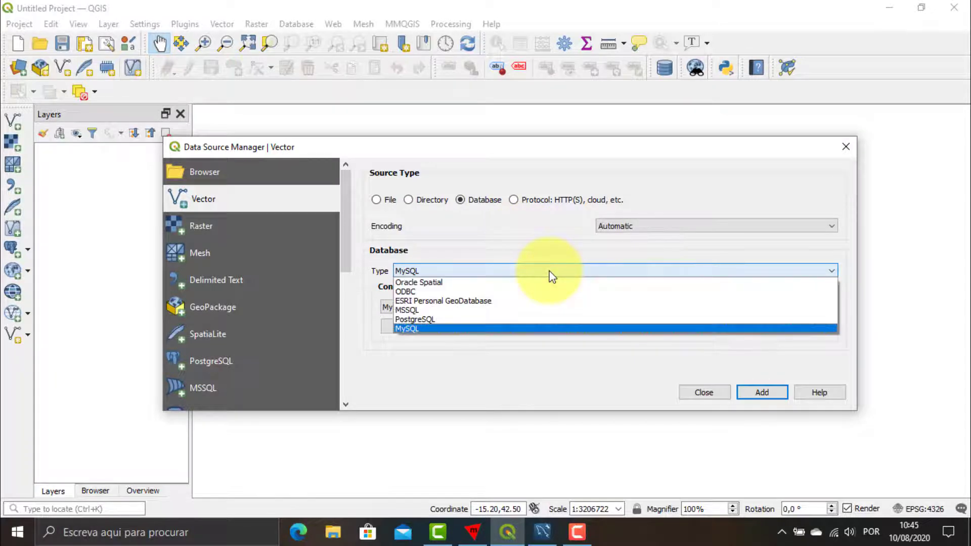
left_click(552, 276)
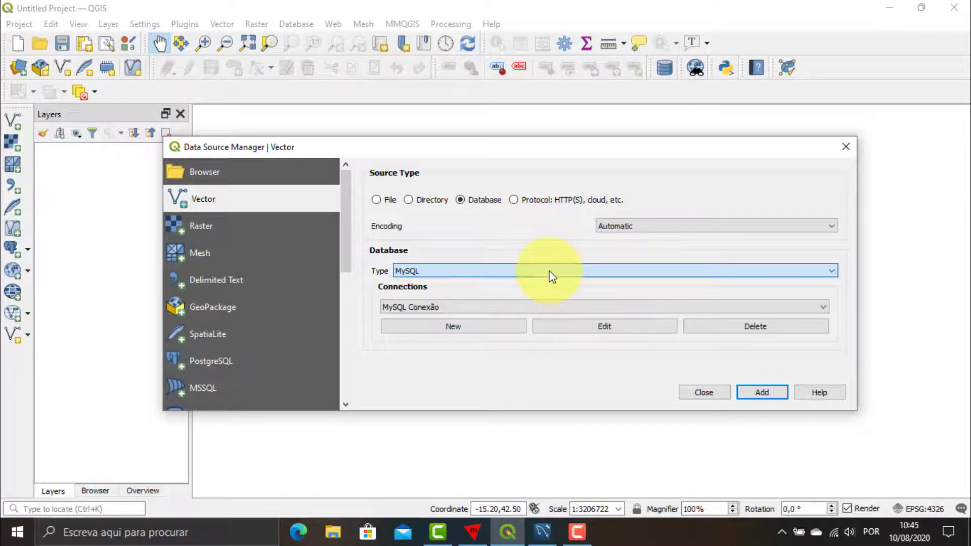
left_click(556, 307)
left_click(550, 328)
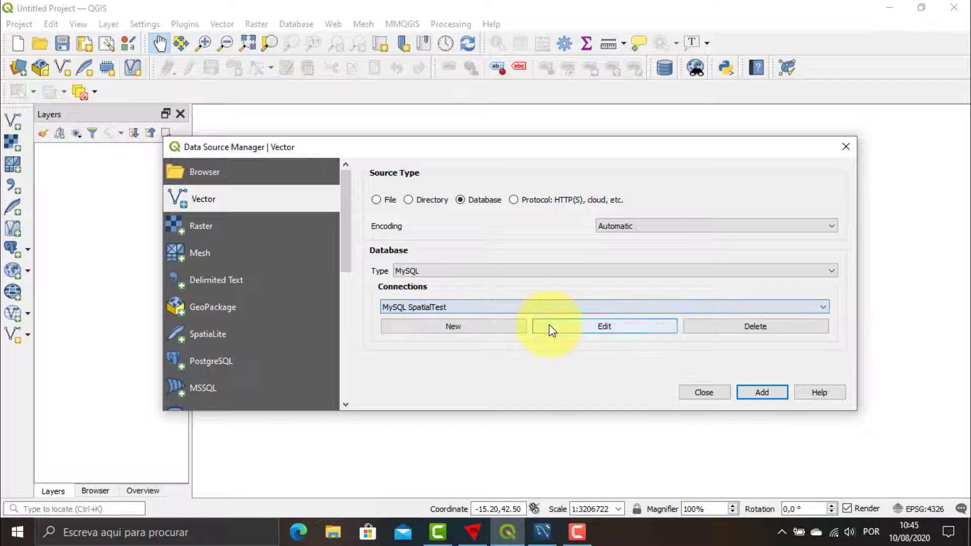
Add only the test_m9noindex layer from the database to the project and close the Data Source Manager.
left_click(759, 393)
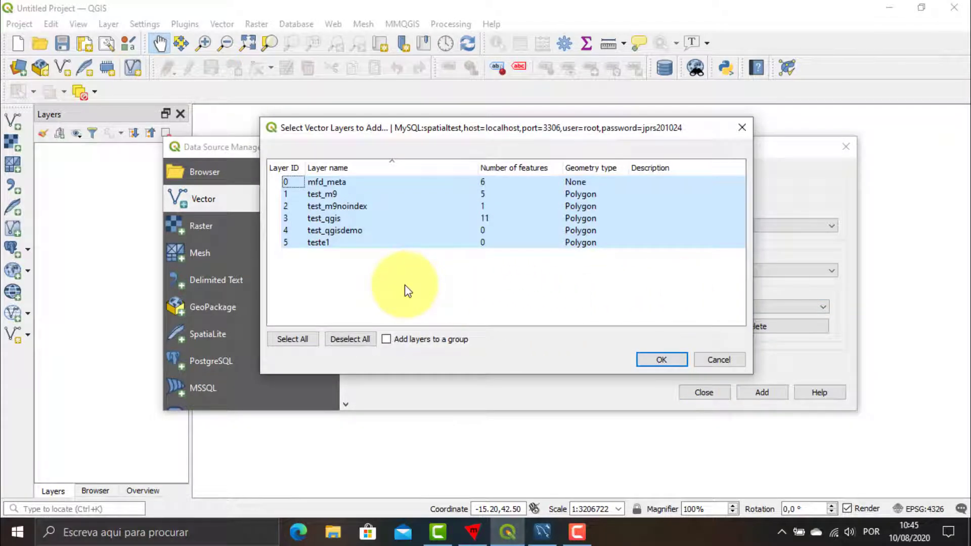
left_click(348, 206)
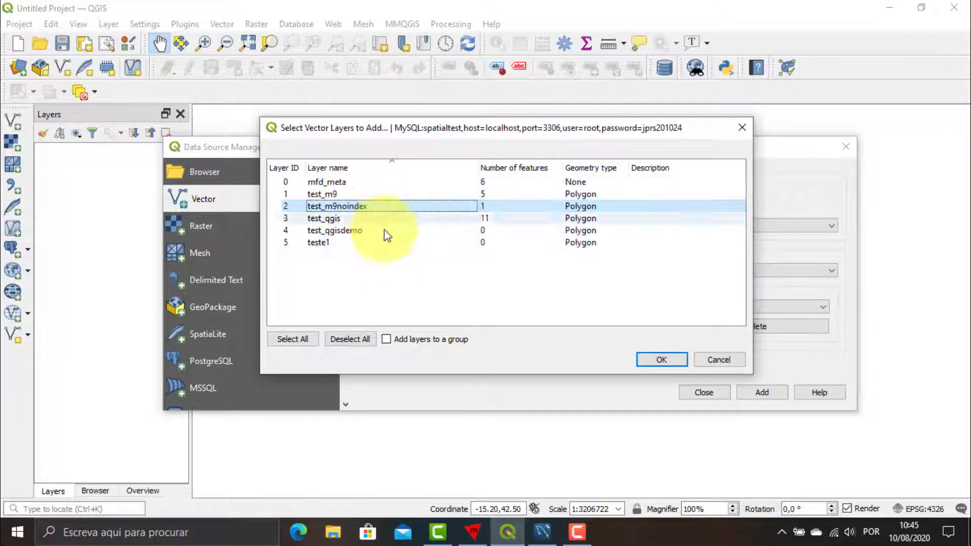
left_click(649, 360)
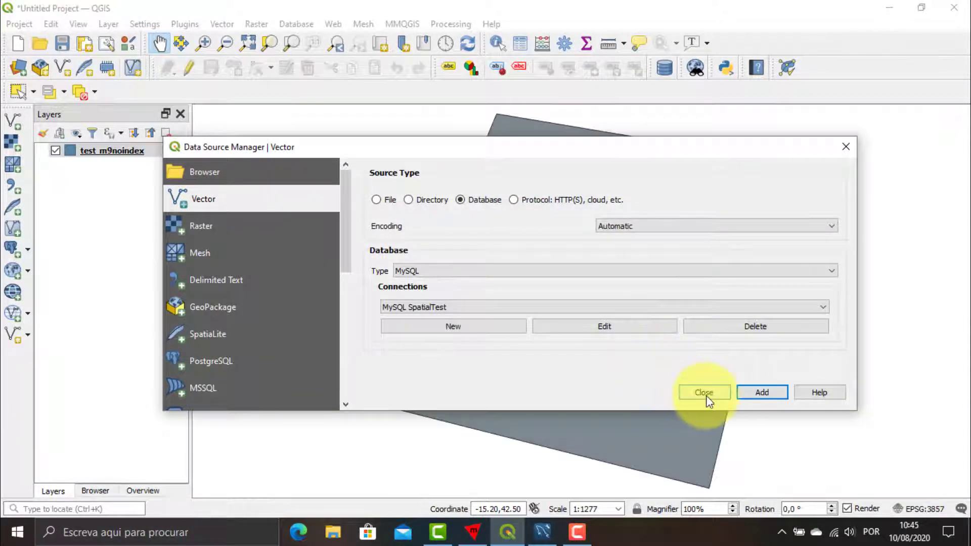
left_click(706, 395)
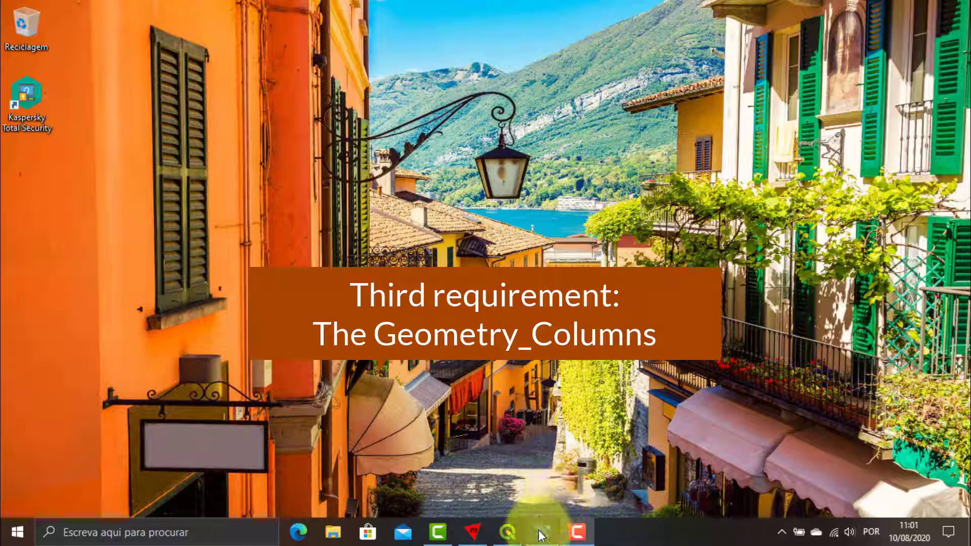
Switch to MySQL Workbench and display the rows of the geometry_columns table in the spatialtest schema.
left_click(537, 499)
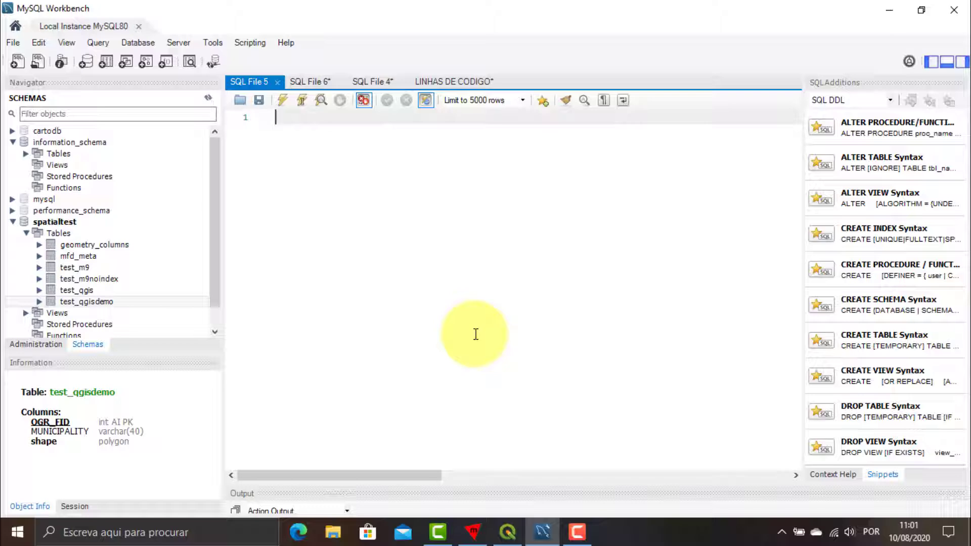
left_click(108, 248)
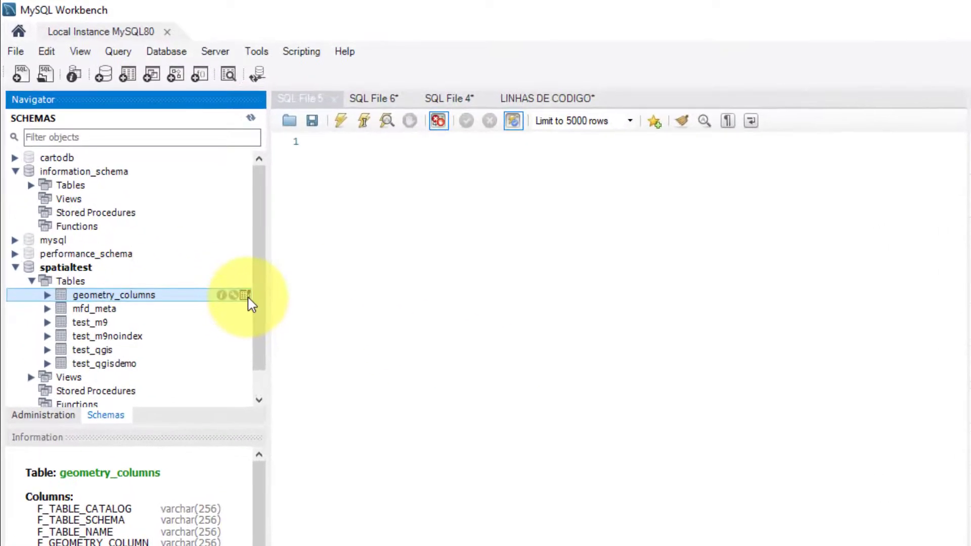
left_click(247, 296)
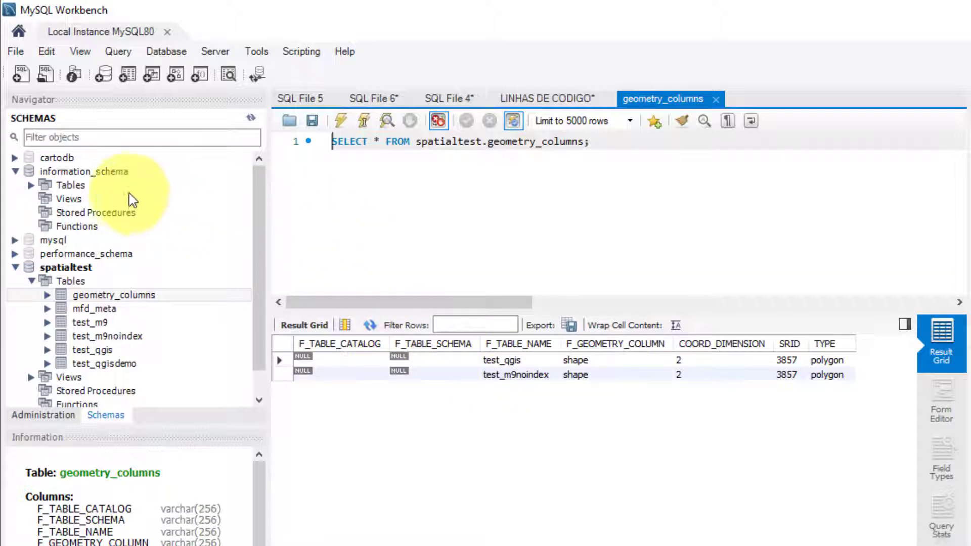
Expand the information_schema tables and display the rows of ST_GEOMETRY_COLUMNS.
left_click(31, 185)
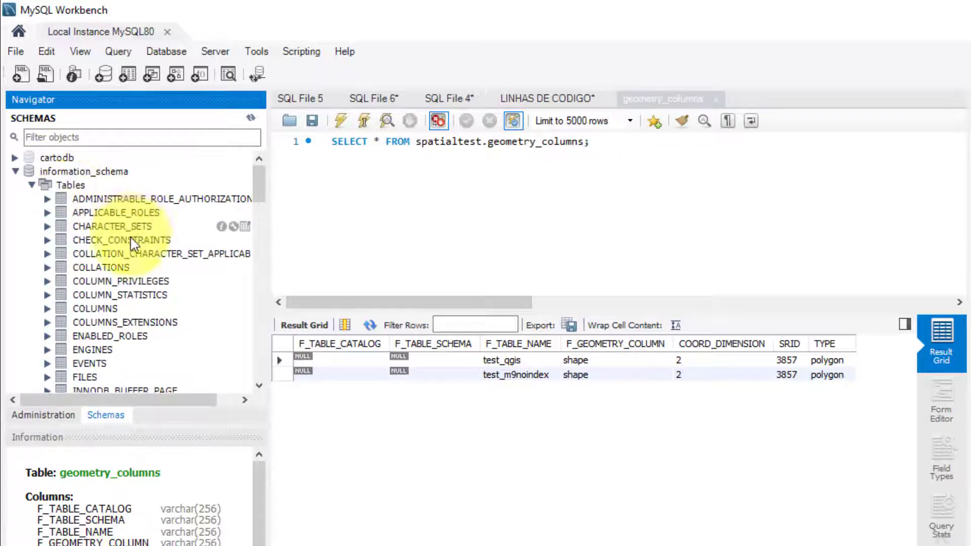
scroll(132, 244, "down", 20)
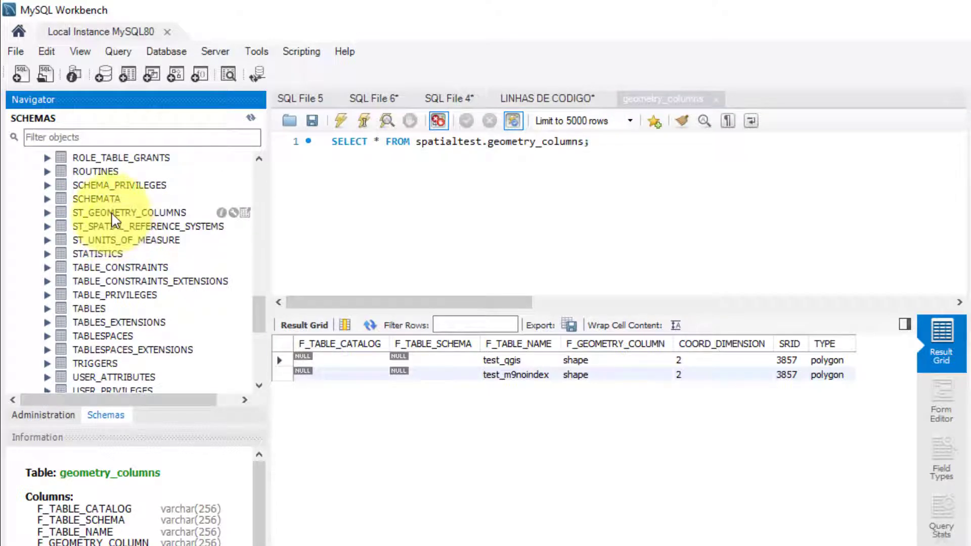
left_click(112, 213)
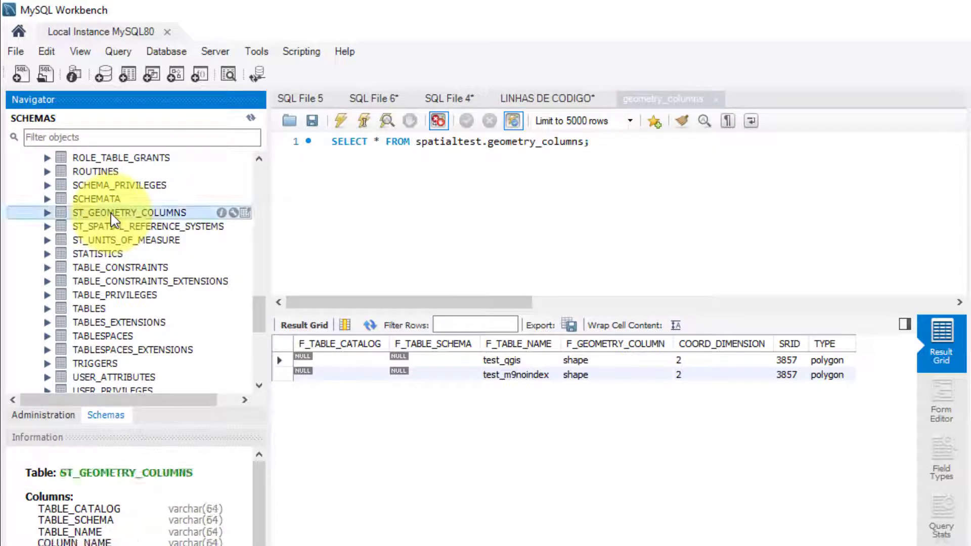
left_click(245, 213)
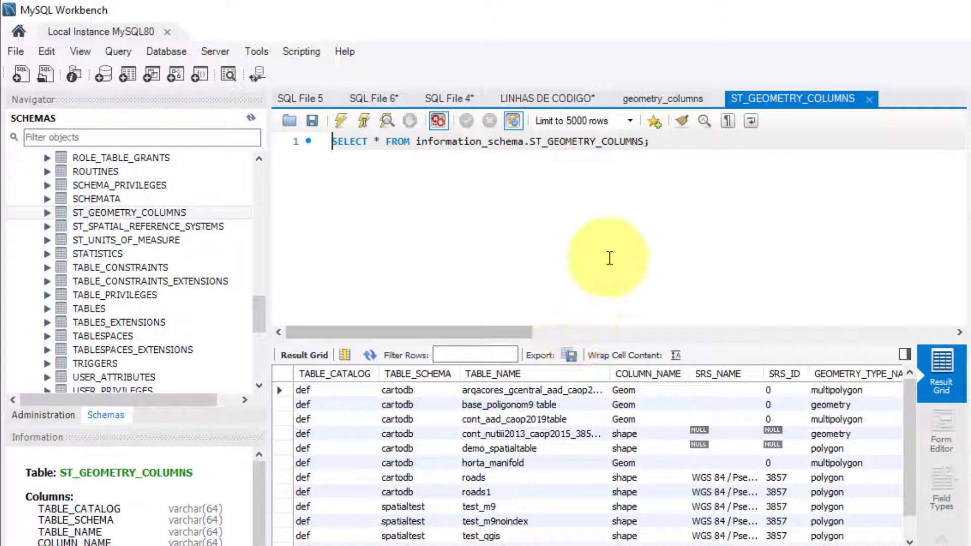
Return to the geometry_columns results, collapse information_schema, and compare the listed table names with the test_qgis and test_qgisdemo tables in spatialtest.
left_click(673, 99)
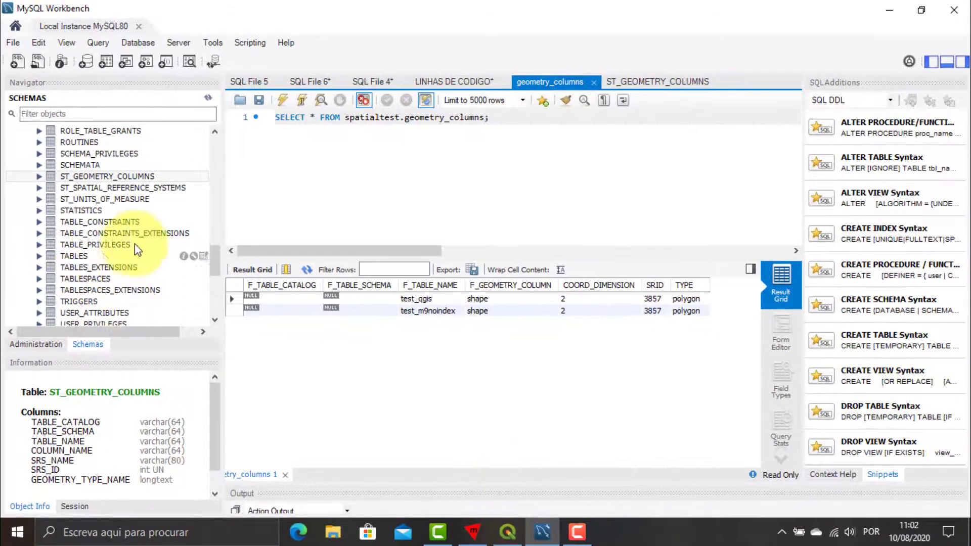
left_click_drag(218, 262, 215, 143)
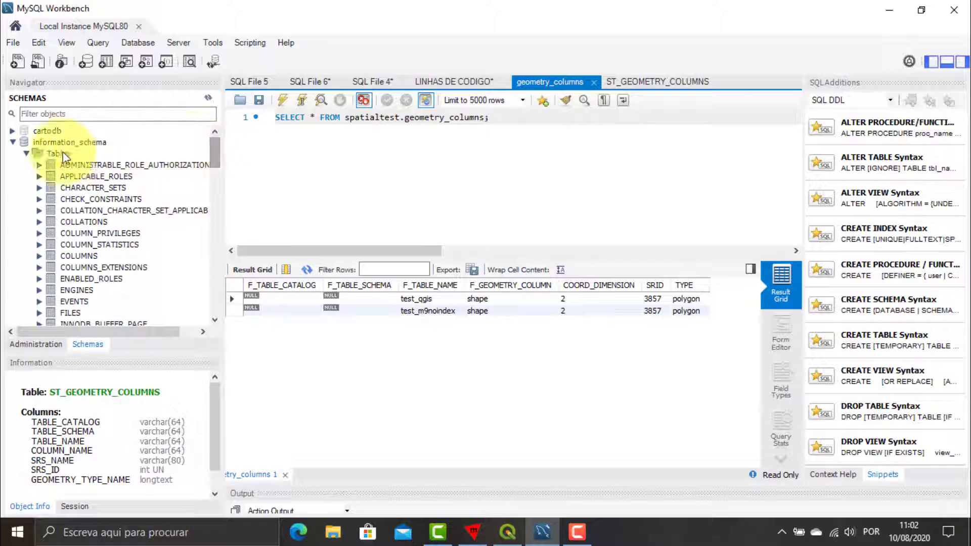
left_click(13, 142)
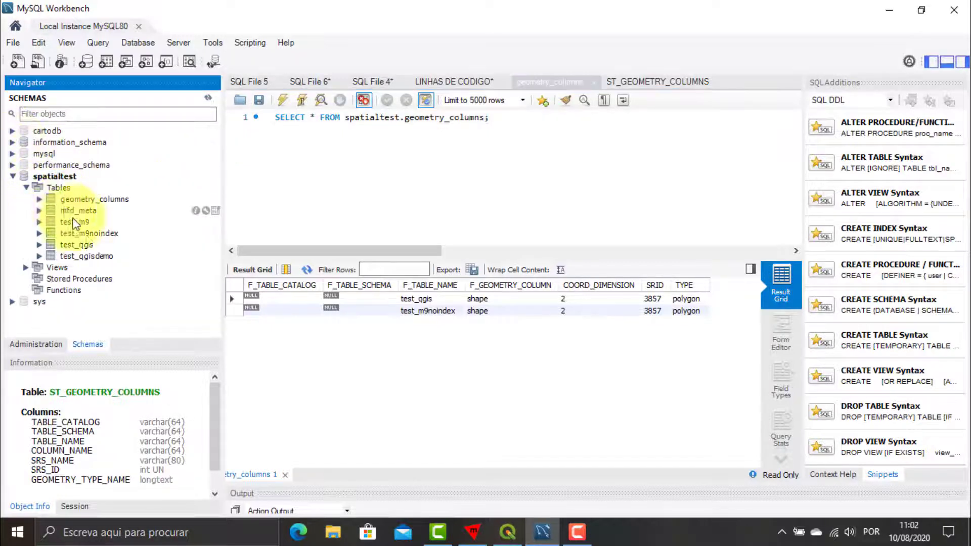
left_click(93, 245)
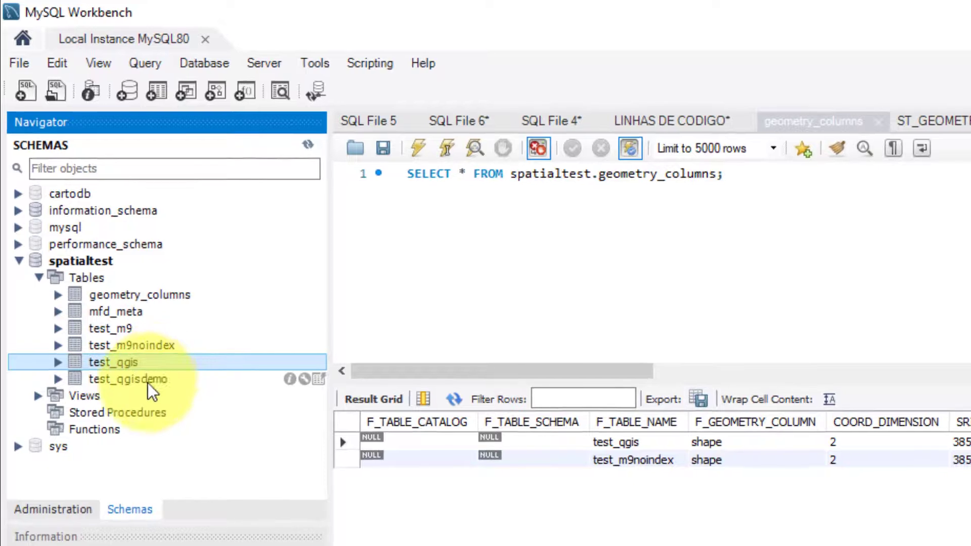
left_click(148, 381)
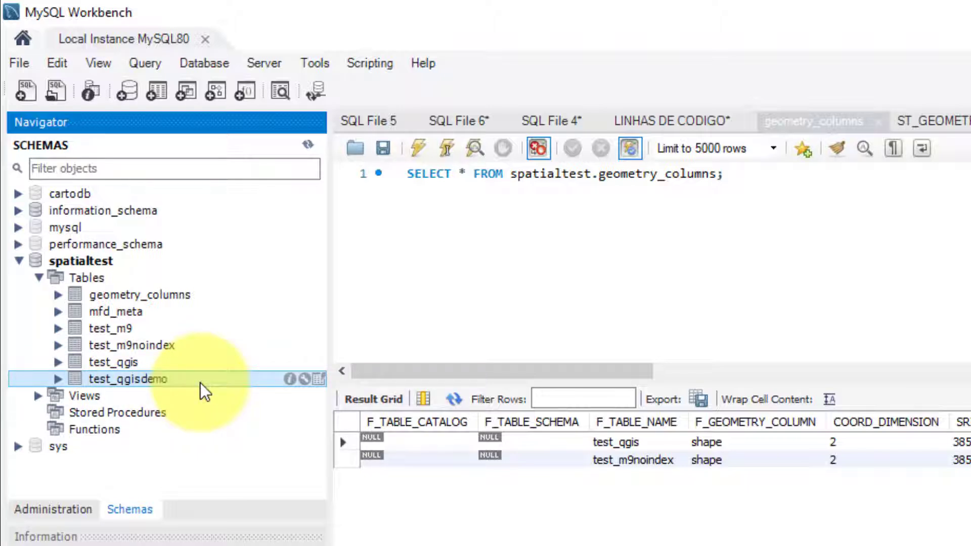
left_click(629, 447)
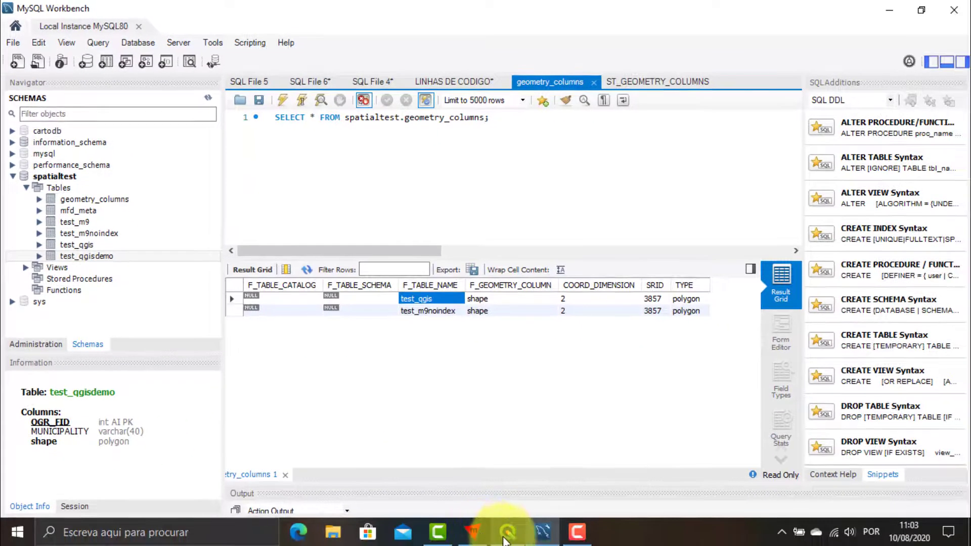
Switch to QGIS and add only the test_qgis and test_qgisdemo layers from the MySQL SpatialTest connection to the project.
left_click(504, 531)
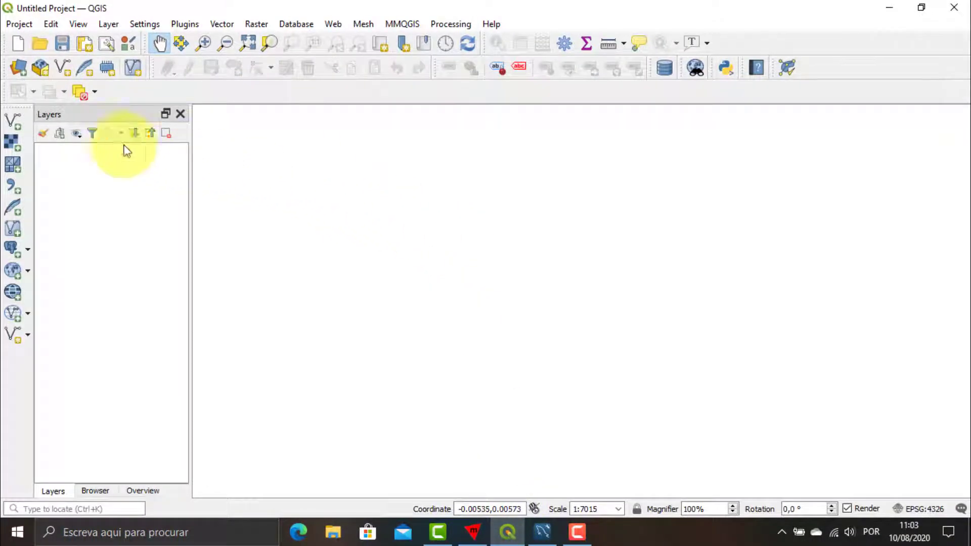
left_click(15, 123)
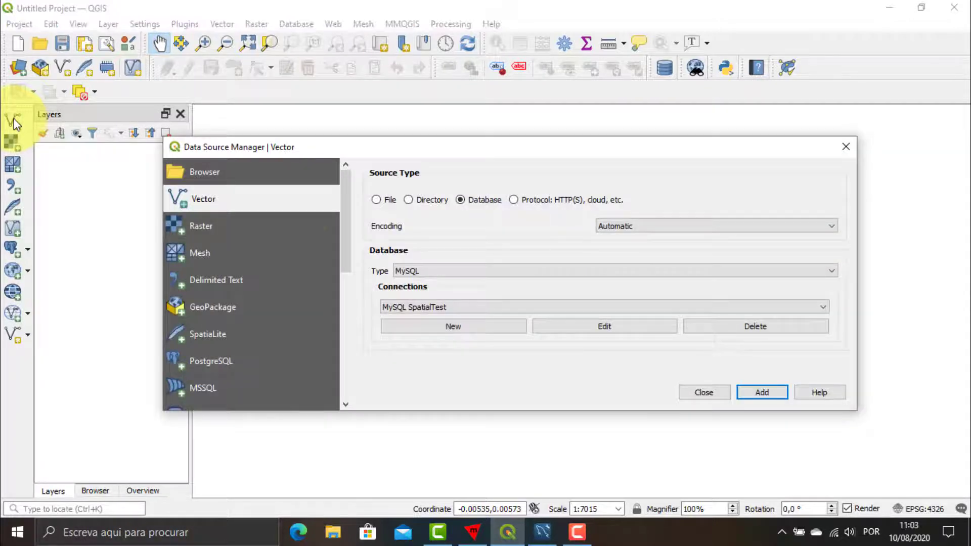
left_click(763, 392)
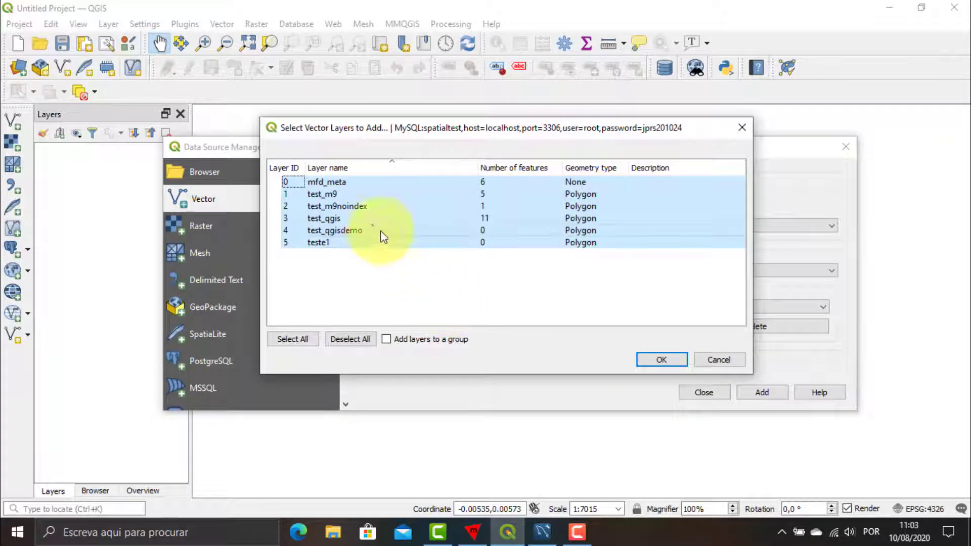
left_click(333, 218)
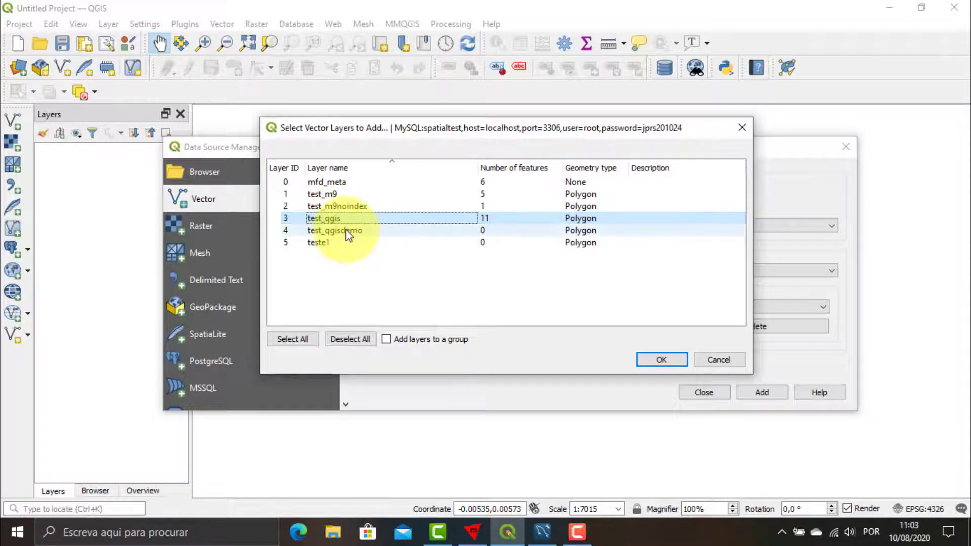
left_click(348, 232, "ctrl")
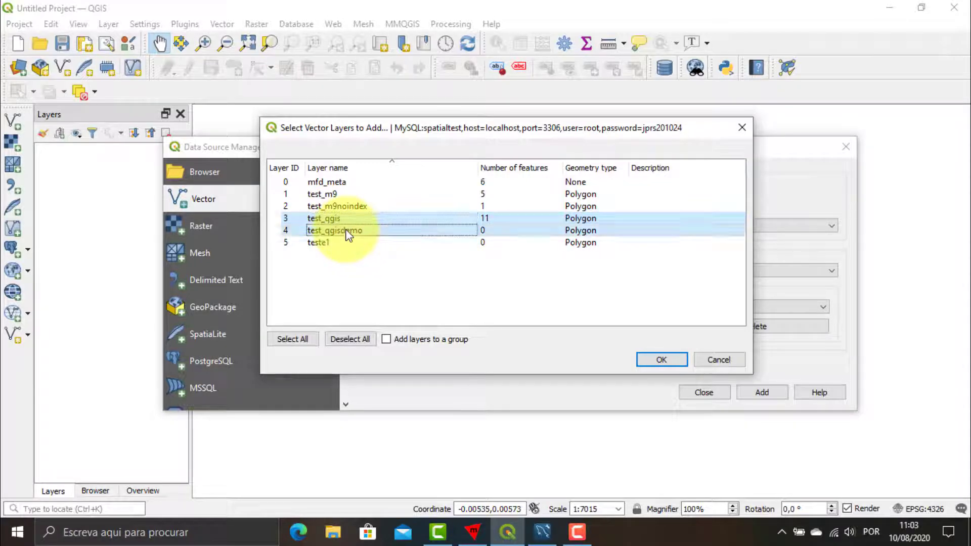
left_click(662, 360)
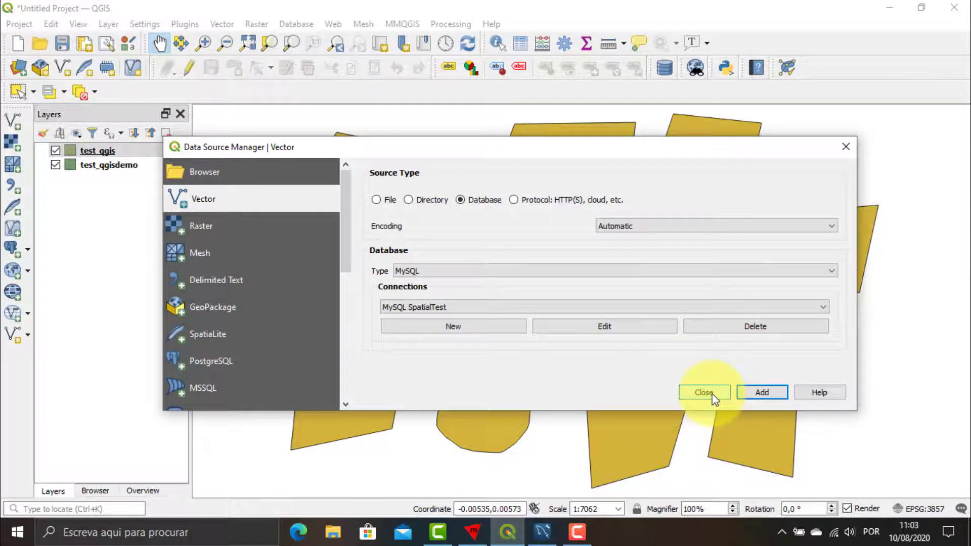
left_click(714, 396)
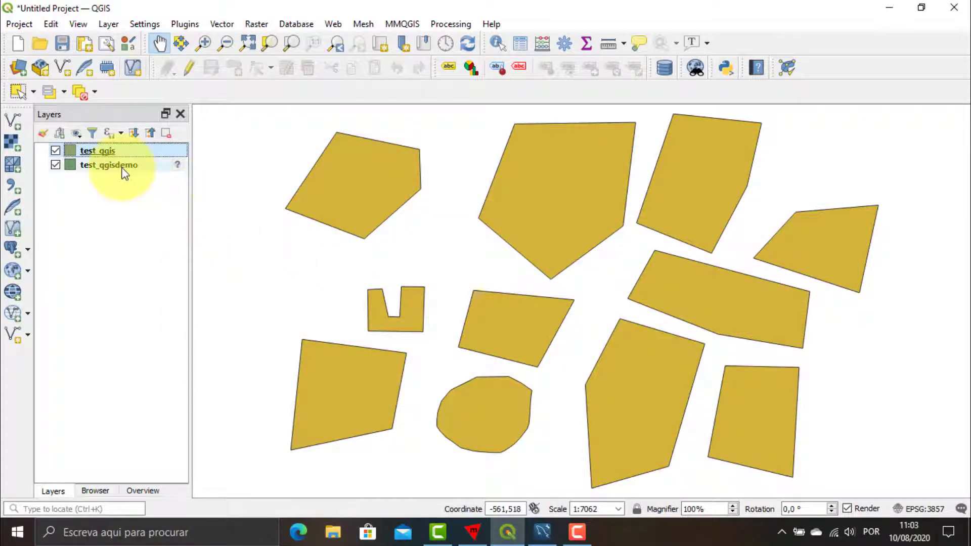
Add a four-sided polygon in the empty area west of the U-shaped polygon in test_qgis, keeping default attributes, and save the layer edits.
mouse_move(125, 175)
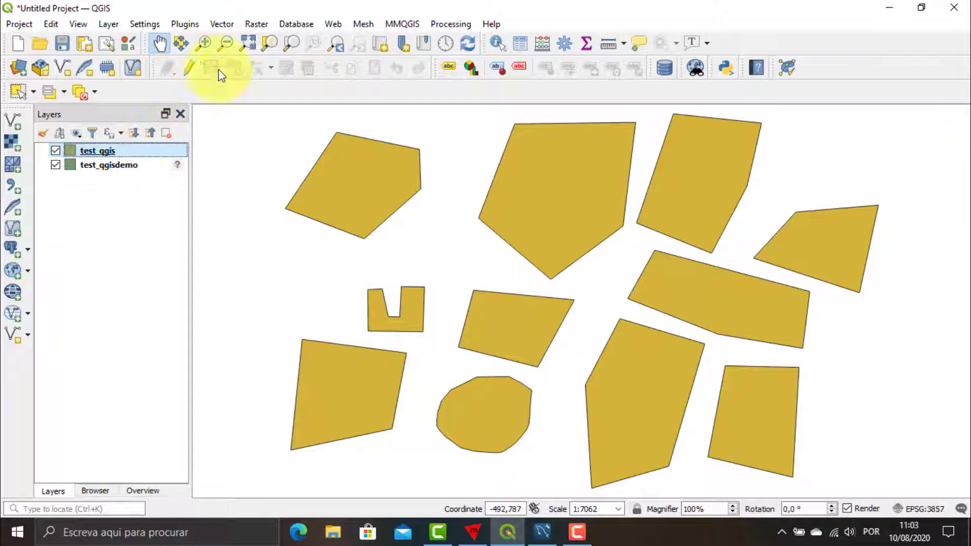
left_click(185, 72)
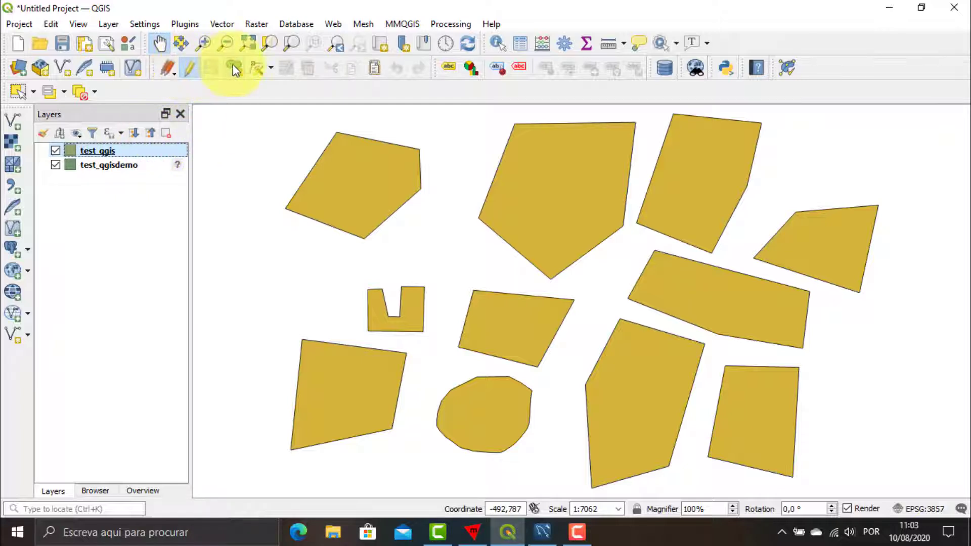
left_click(233, 65)
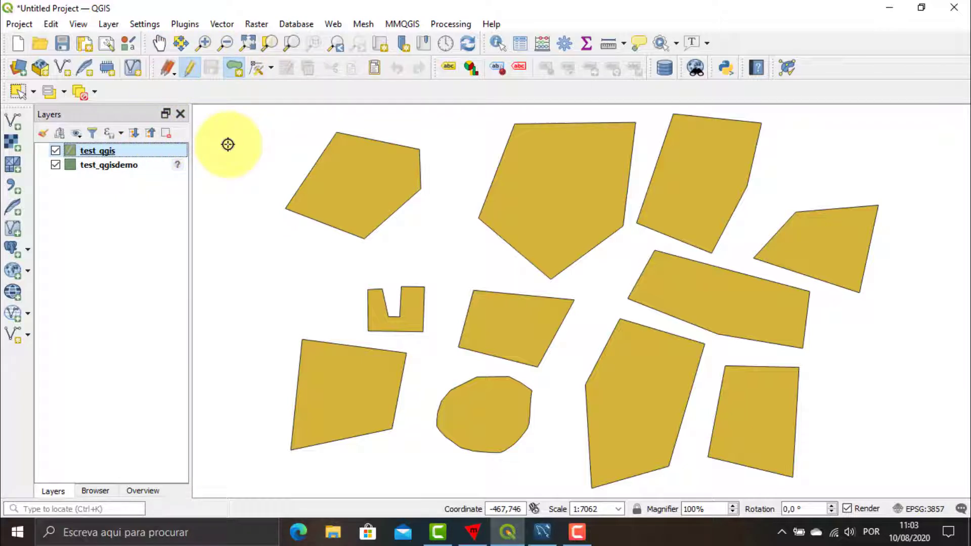
left_click(232, 239)
left_click(223, 309)
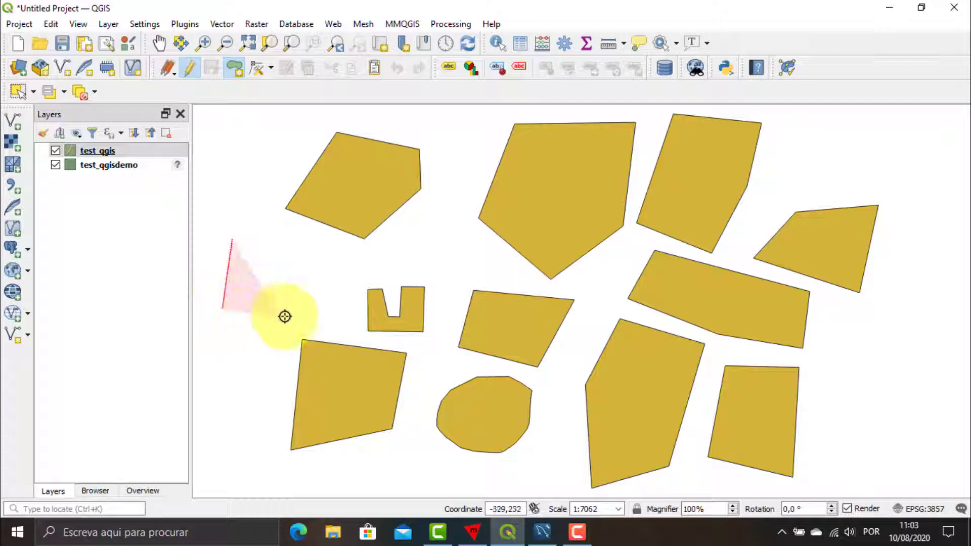
left_click(307, 317)
left_click(309, 245)
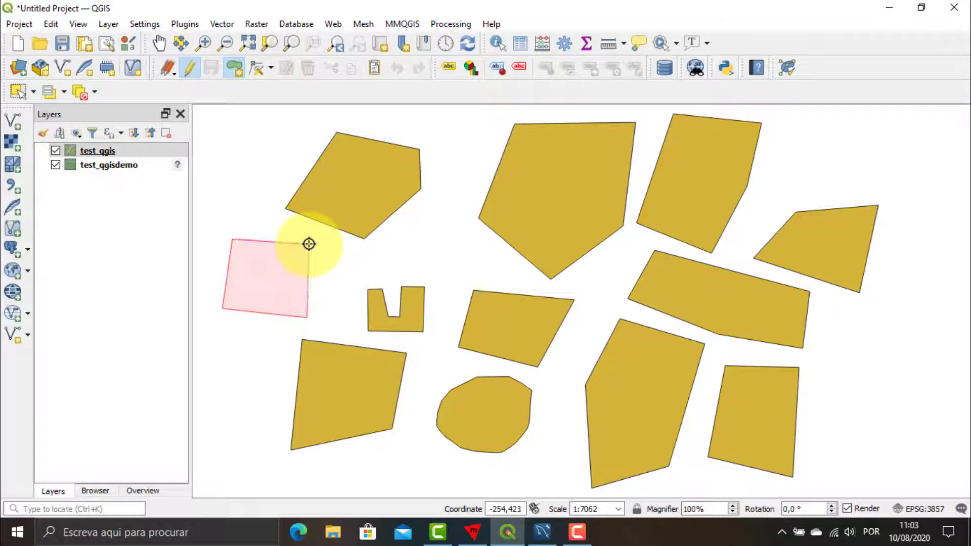
right_click(309, 244)
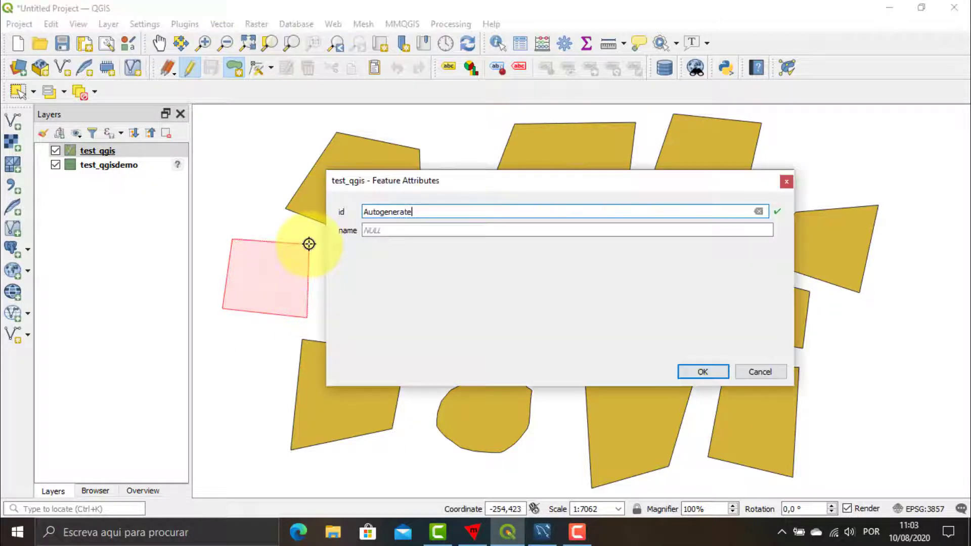
left_click(703, 372)
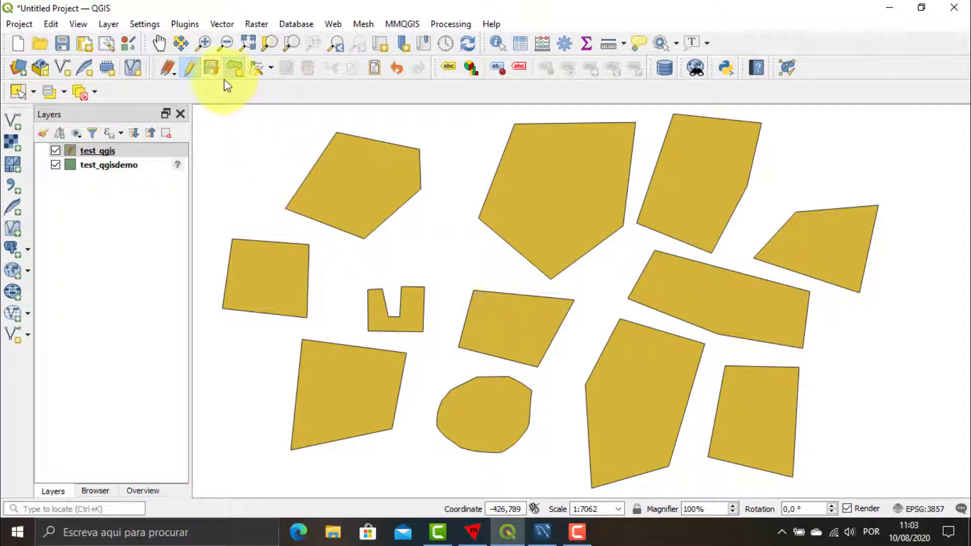
left_click(188, 73)
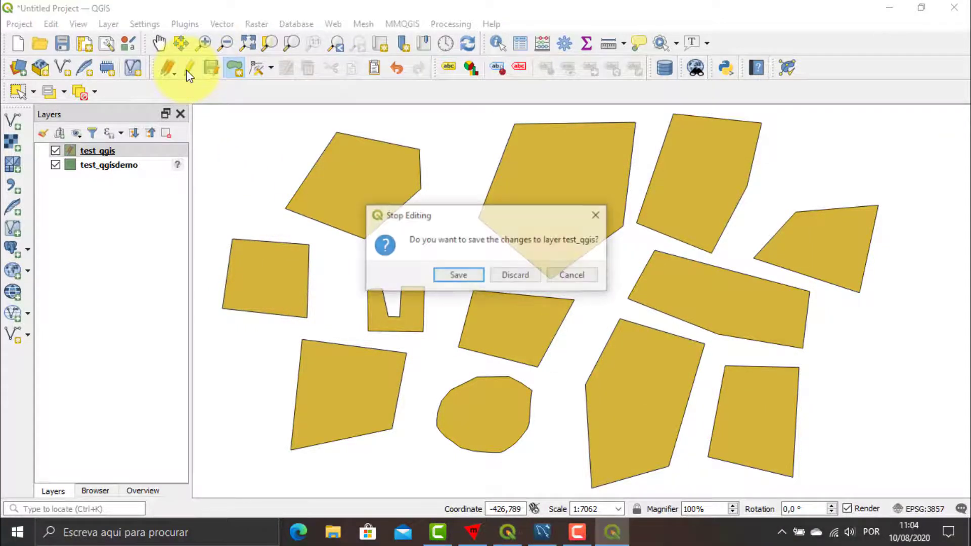
left_click(455, 276)
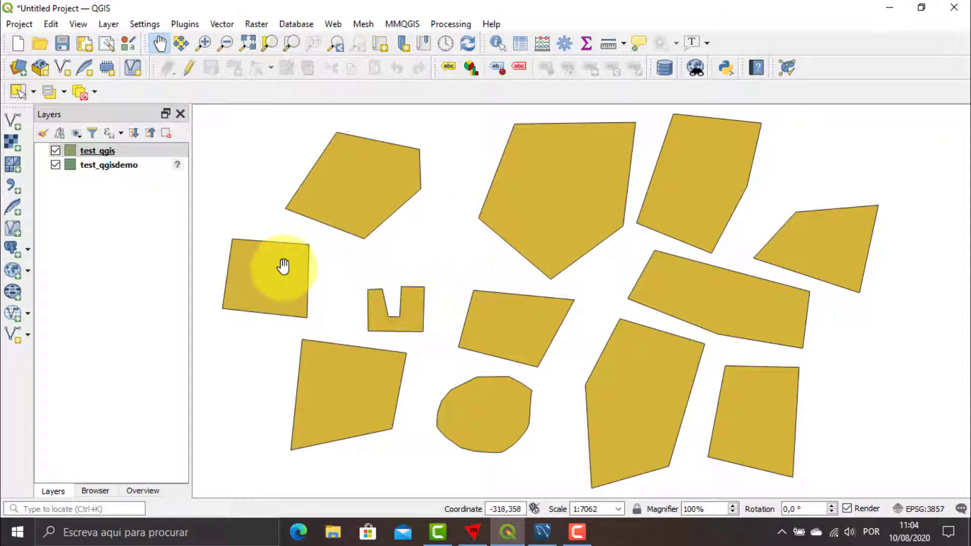
Hide test_qgis, draw a four-sided polygon with default attributes in the test_qgisdemo layer, and try to save the layer edits.
left_click(55, 151)
left_click(105, 164)
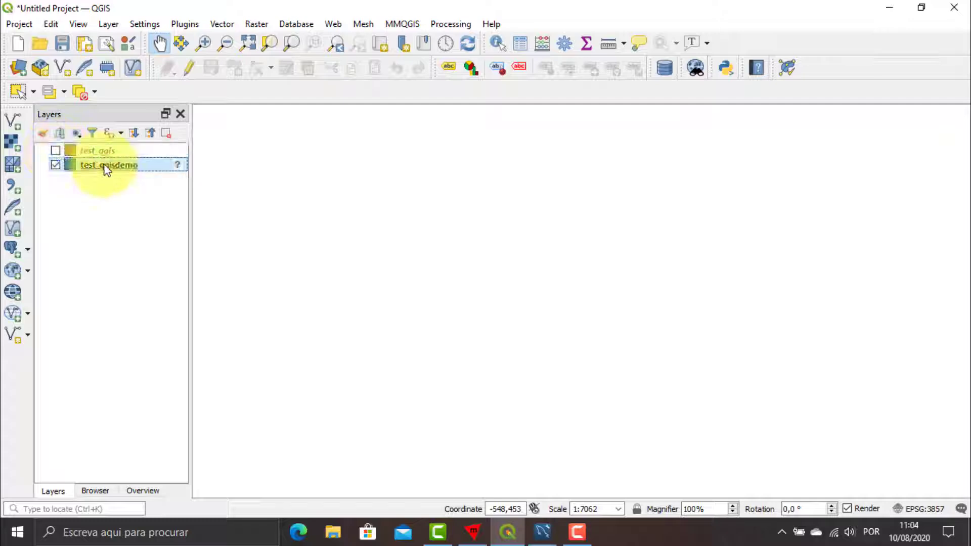
left_click(192, 67)
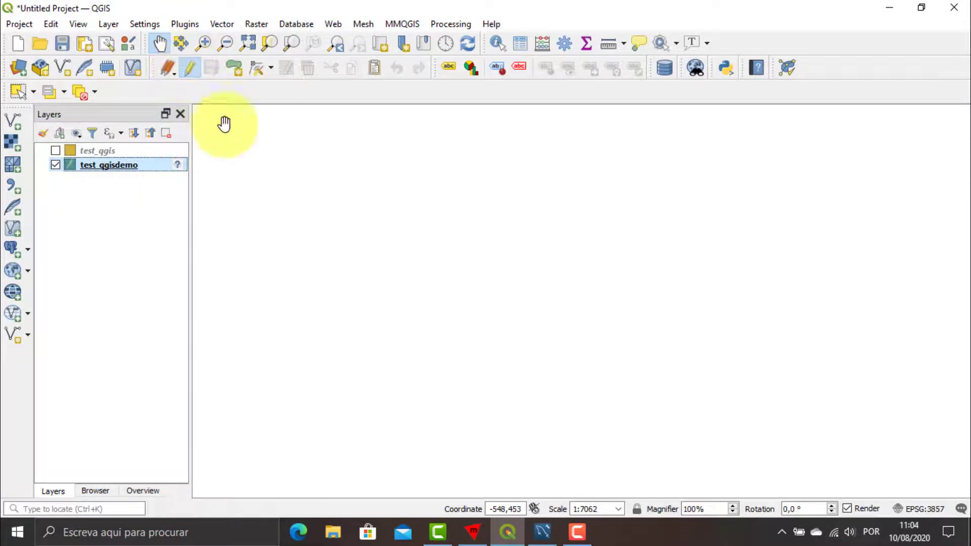
left_click(234, 71)
left_click(288, 185)
left_click(236, 298)
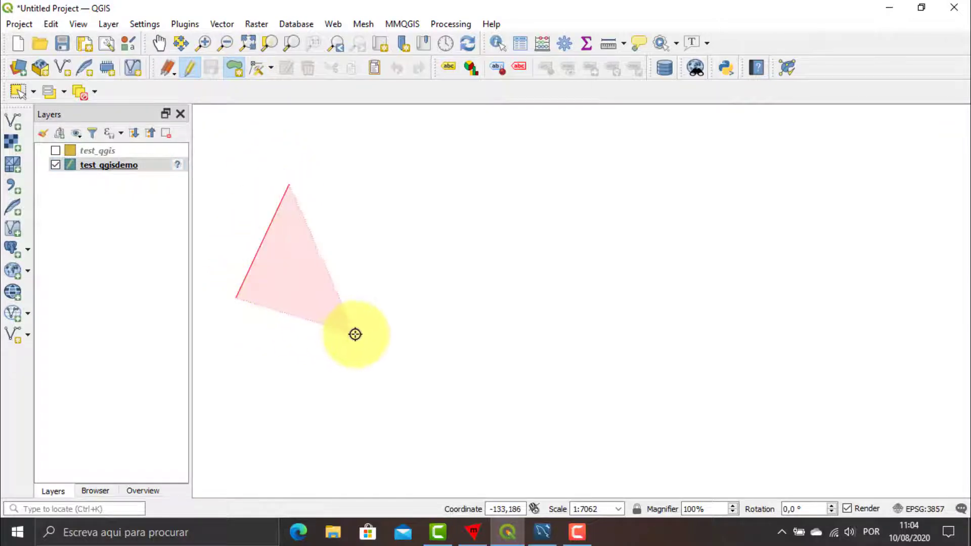
left_click(355, 334)
left_click(377, 204)
right_click(378, 204)
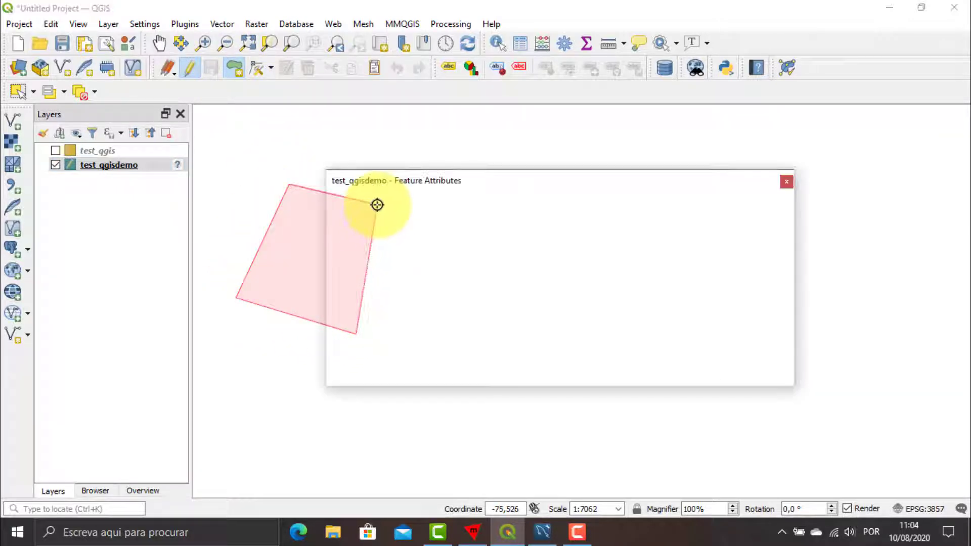
left_click(701, 372)
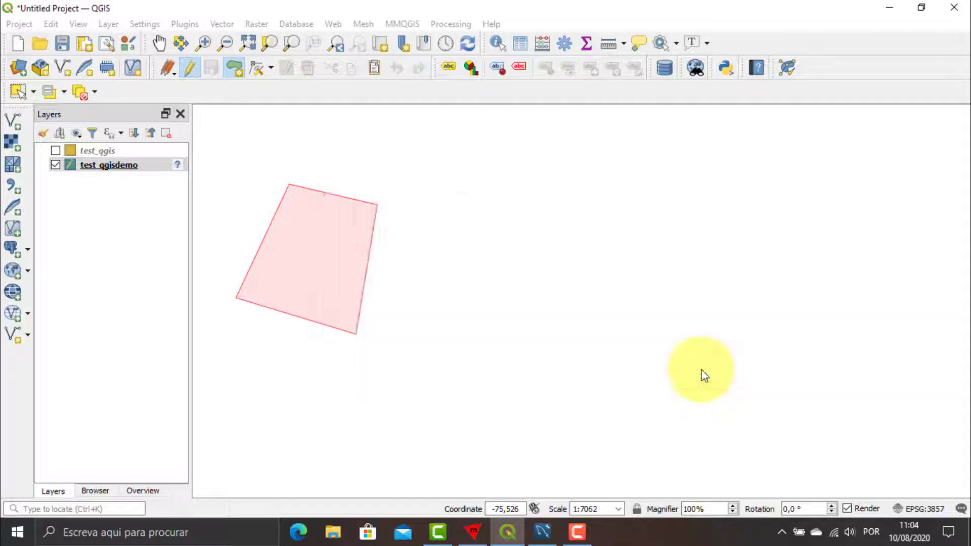
left_click(191, 76)
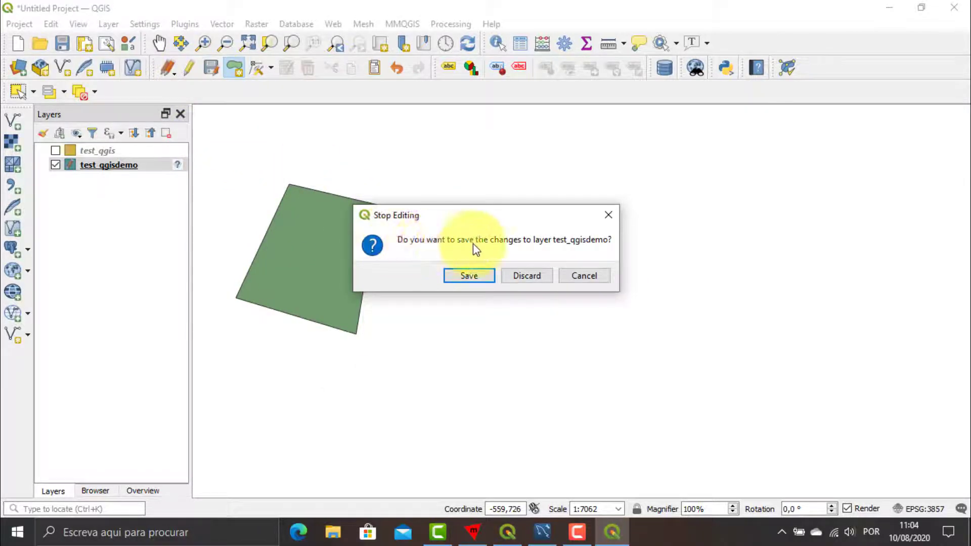
left_click(469, 277)
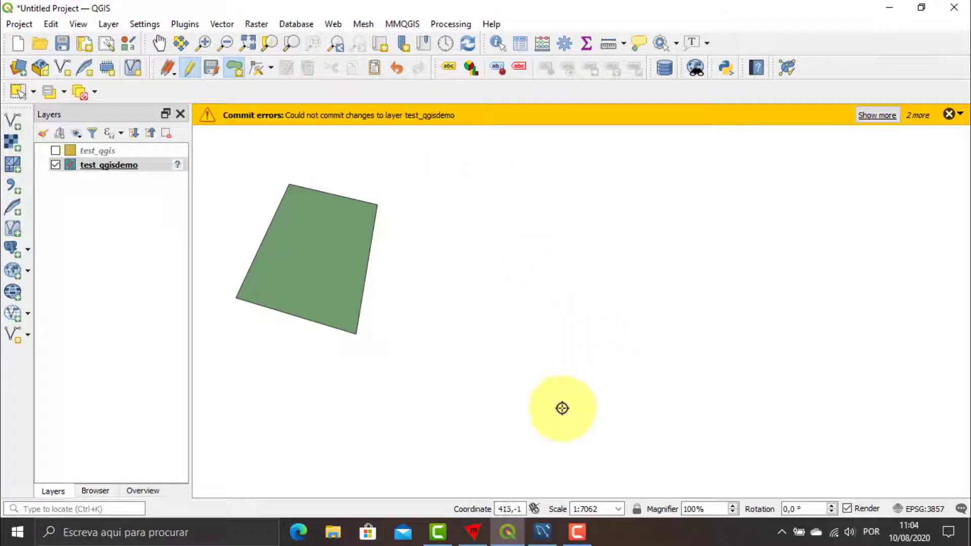
Switch to Manifold and open the spatialtest.test_qgisdemo.shape drawing from the MySQL data source.
left_click(543, 534)
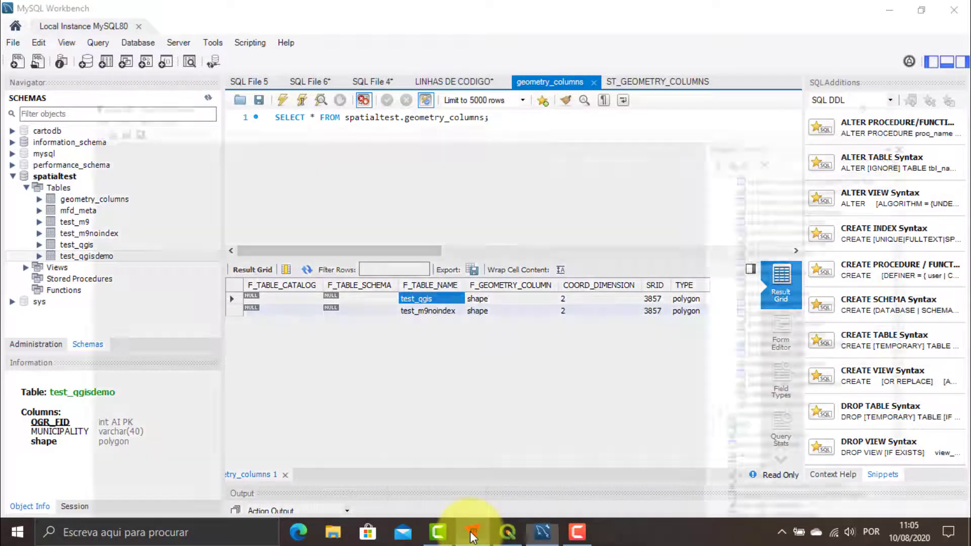
left_click(474, 531)
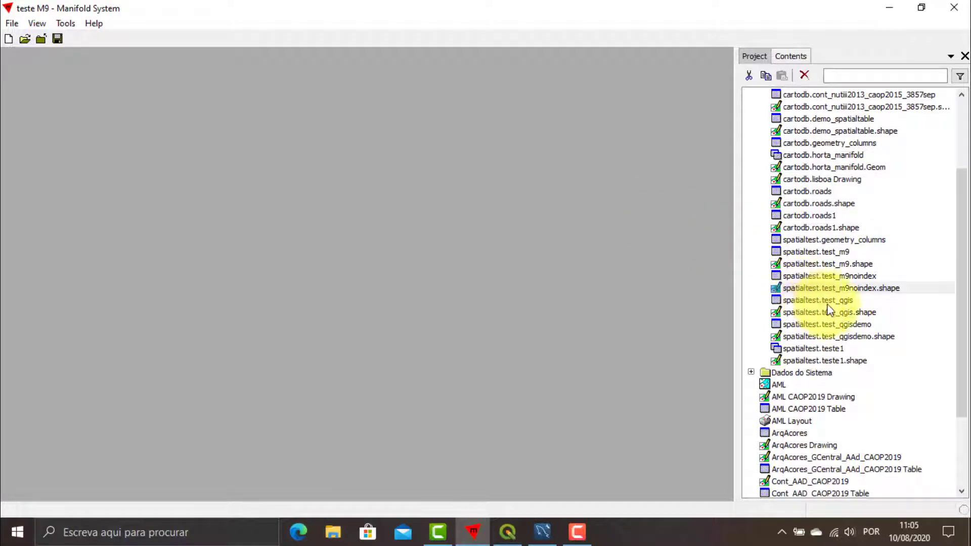
double_click(843, 337)
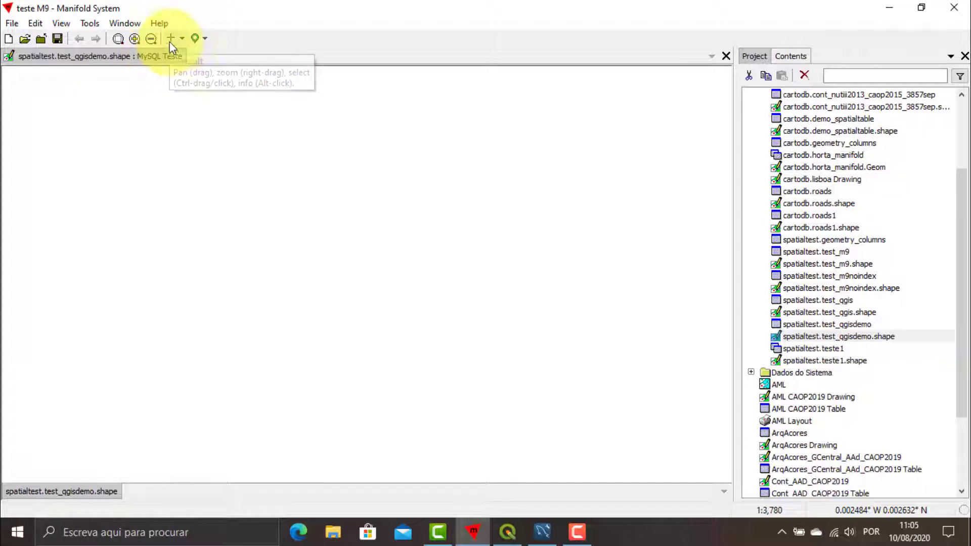
Draw a four-sided area in the upper-left part of the empty test_qgisdemo.shape drawing and add it as a record with default attributes.
left_click(183, 39)
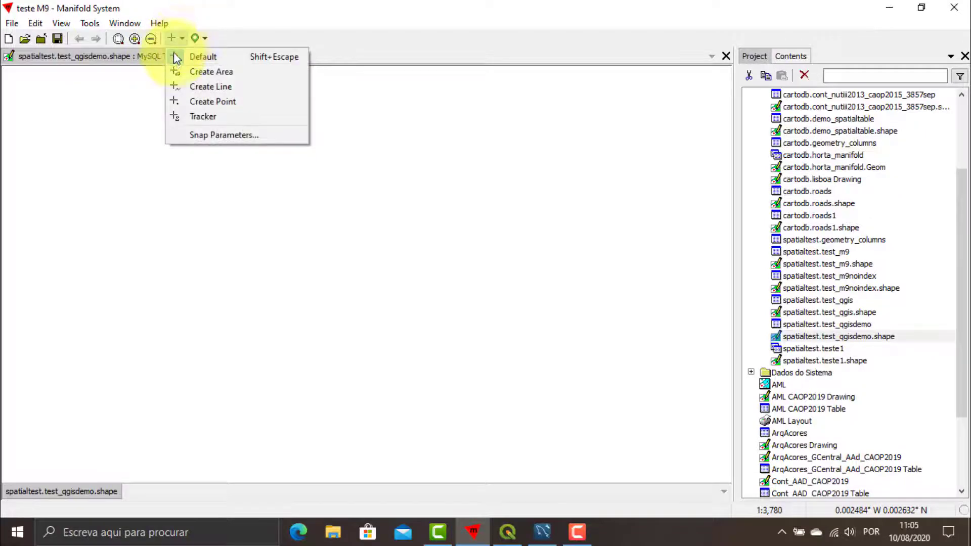
left_click(211, 74)
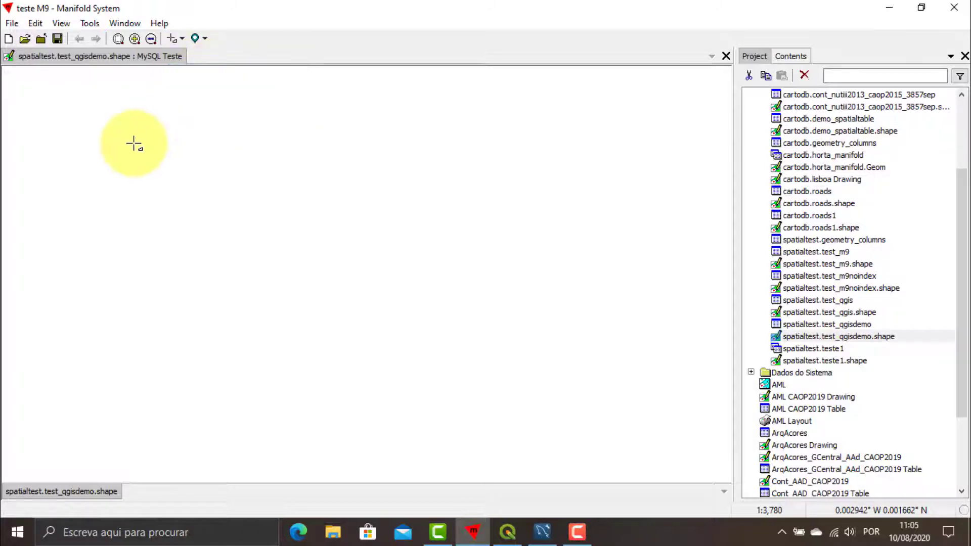
left_click(134, 143)
left_click(107, 247)
left_click(212, 272)
left_click(285, 148)
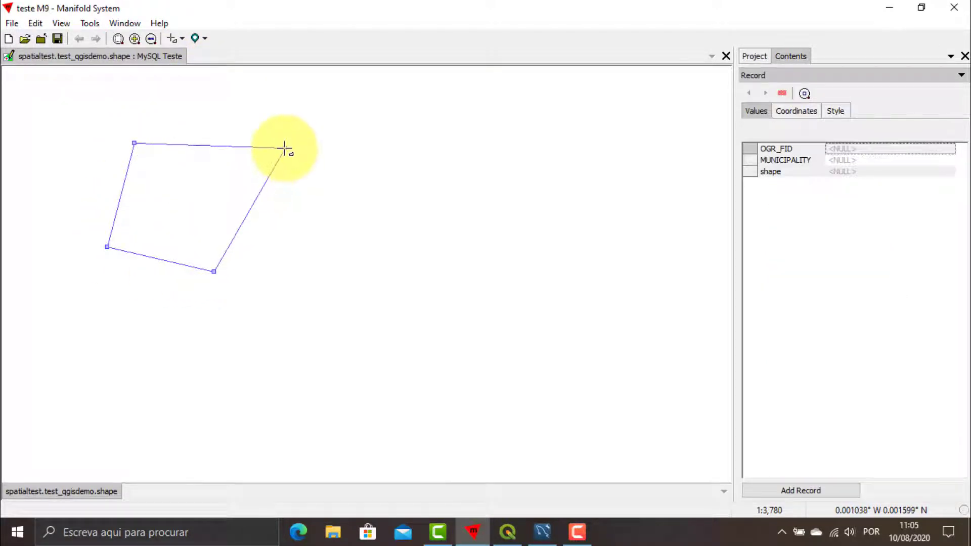
right_click(284, 148)
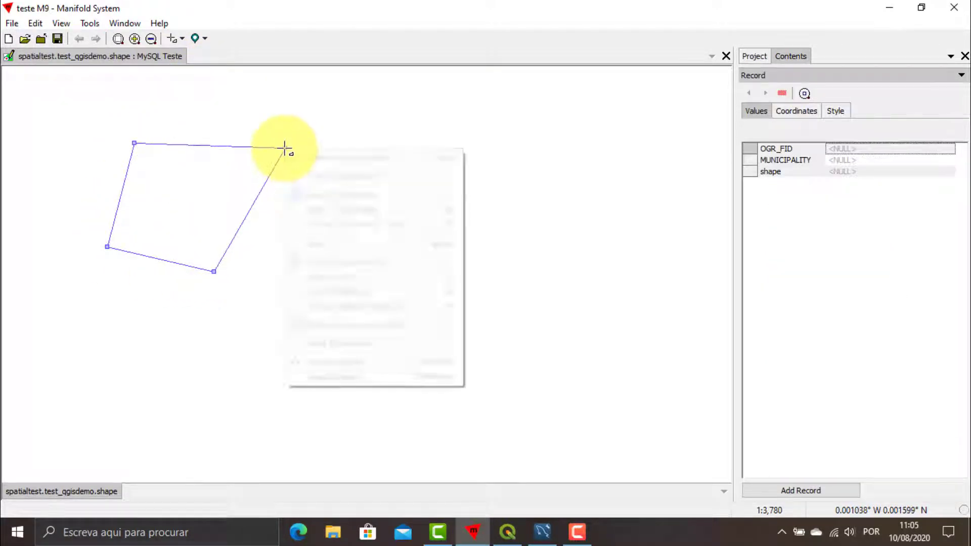
left_click(378, 377)
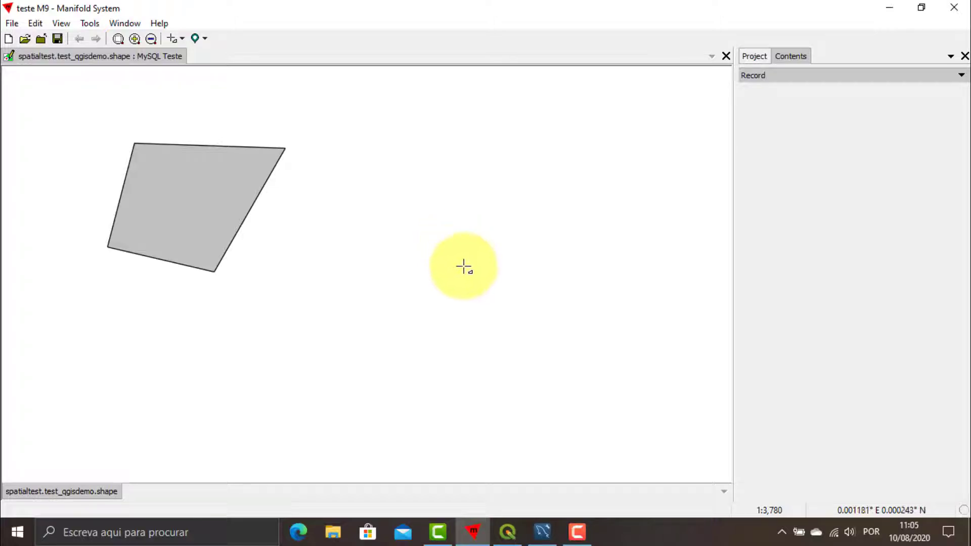
Switch to MySQL Workbench and check the test_qgisdemo entry in the information_schema.ST_GEOMETRY_COLUMNS results.
left_click(540, 538)
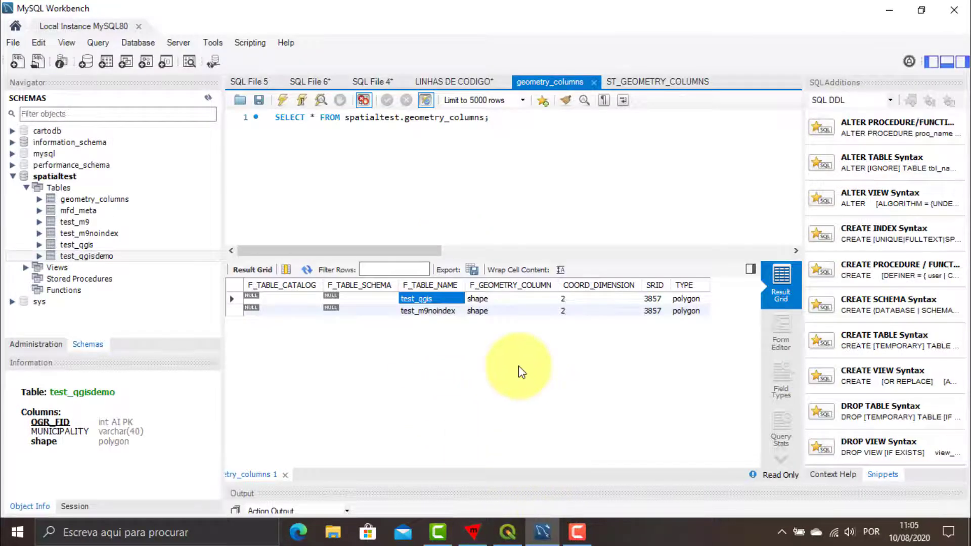
left_click(657, 81)
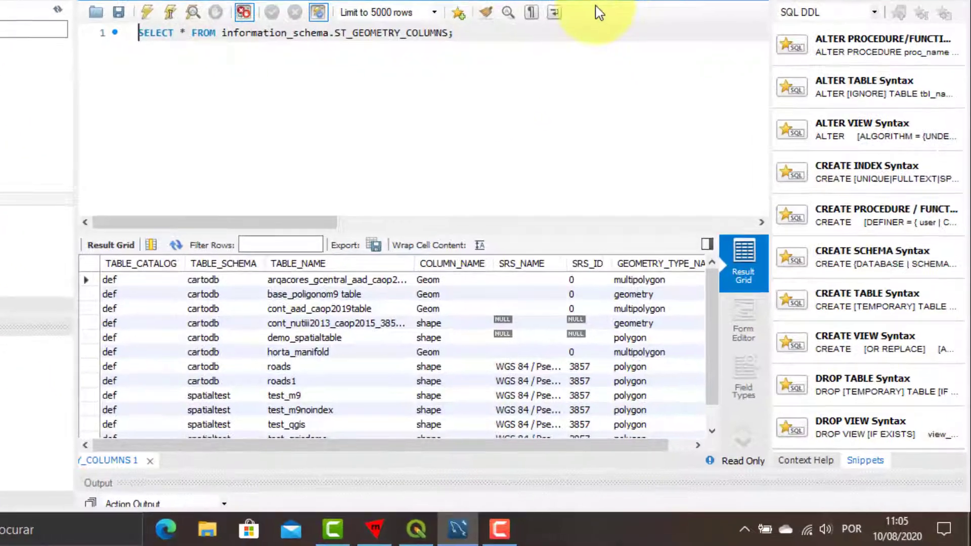
scroll(436, 308, "down", 1)
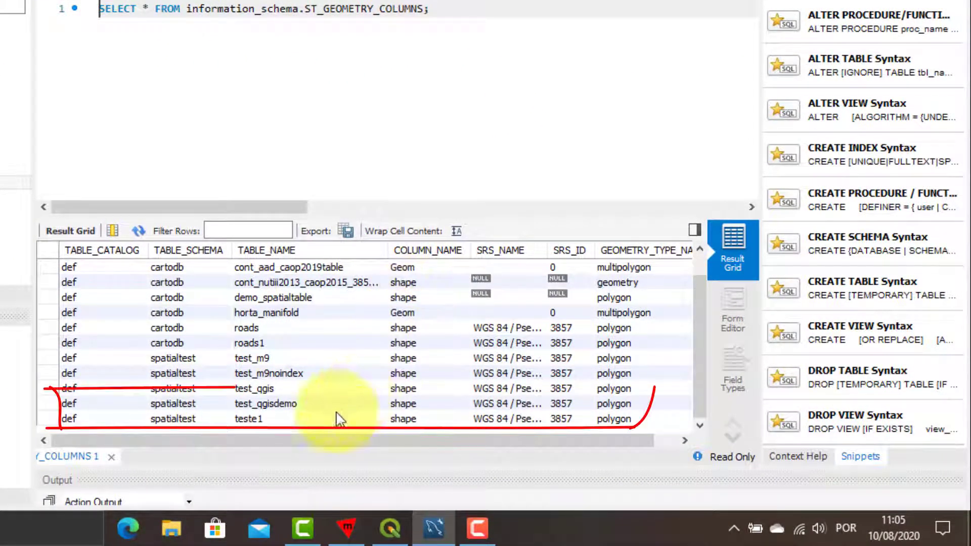
left_click(284, 404)
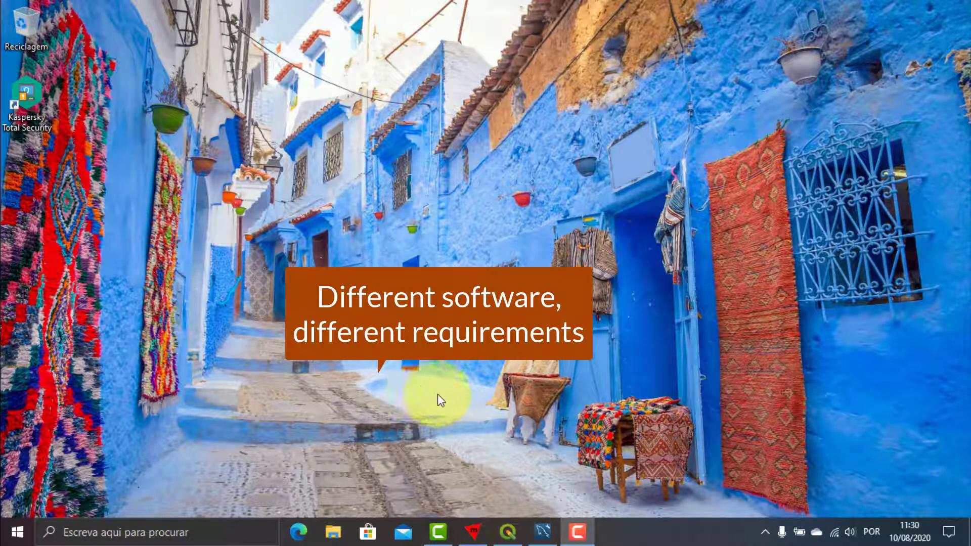
From the desktop, return to MySQL Workbench and open the index details of the spatialtest table test_m9noindex.
left_click(543, 531)
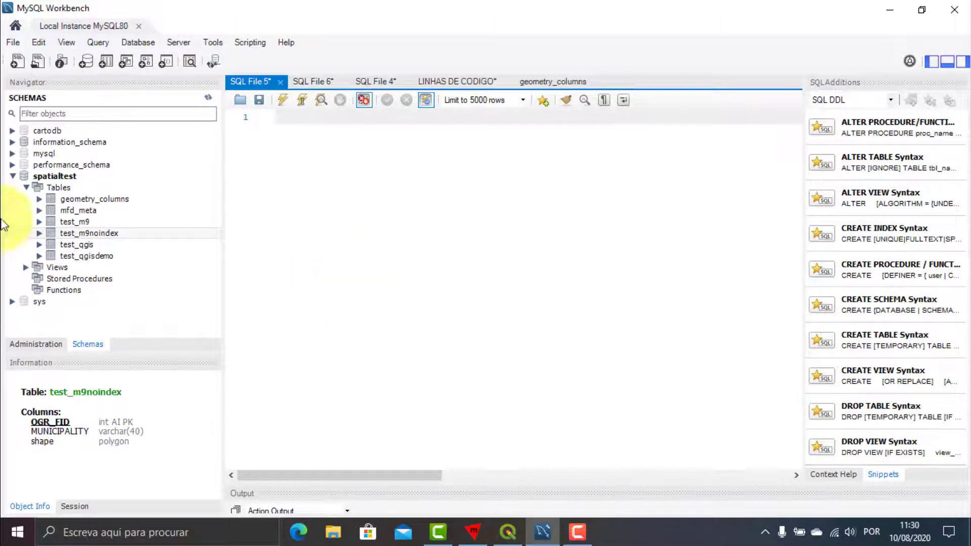
left_click(107, 235)
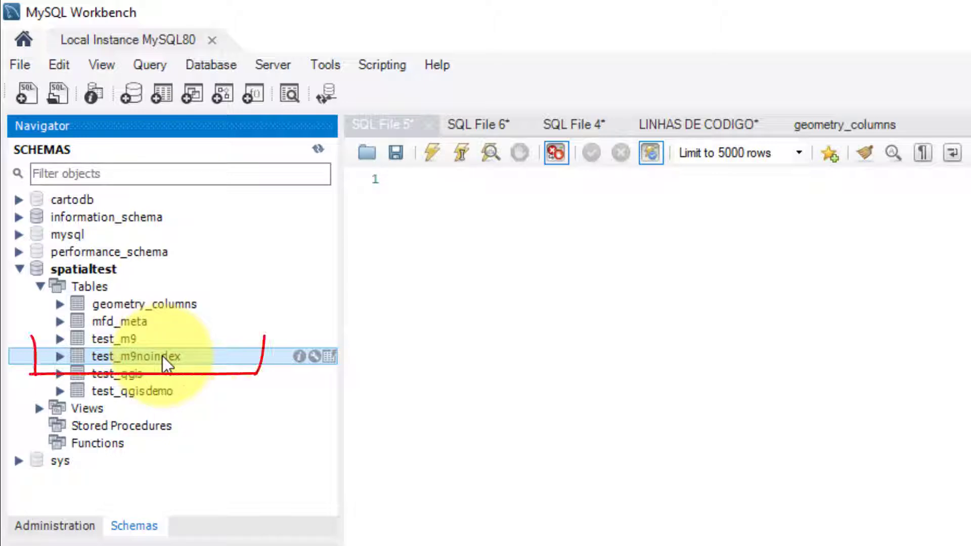
left_click(162, 395)
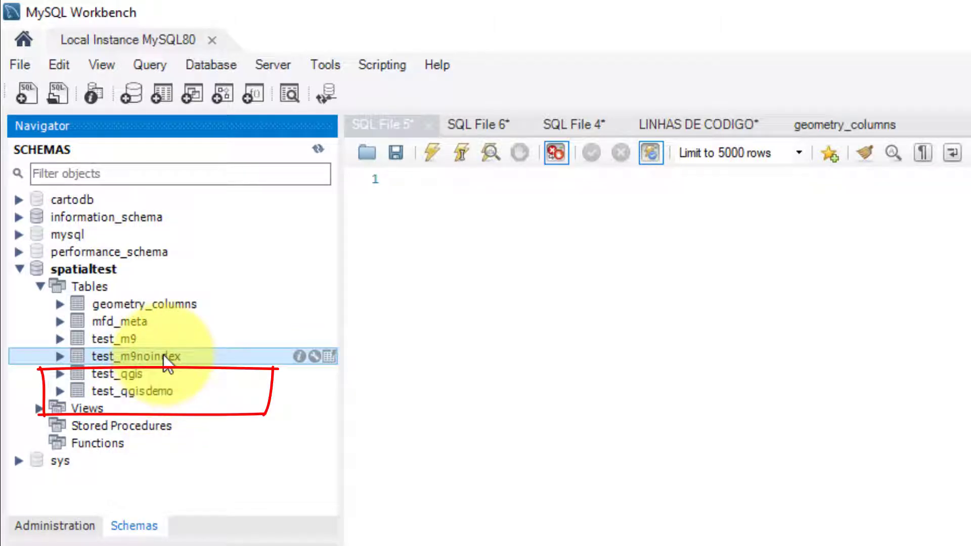
left_click(299, 356)
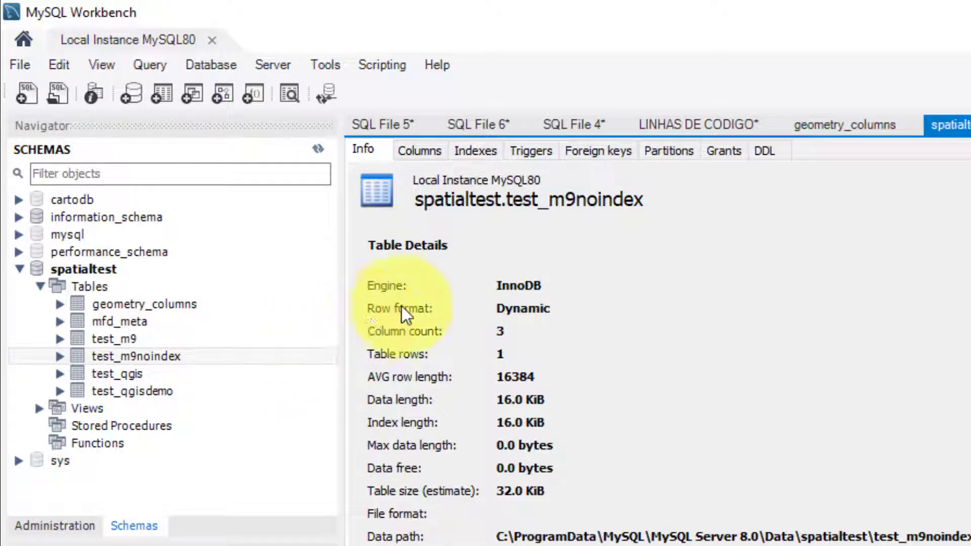
left_click(478, 151)
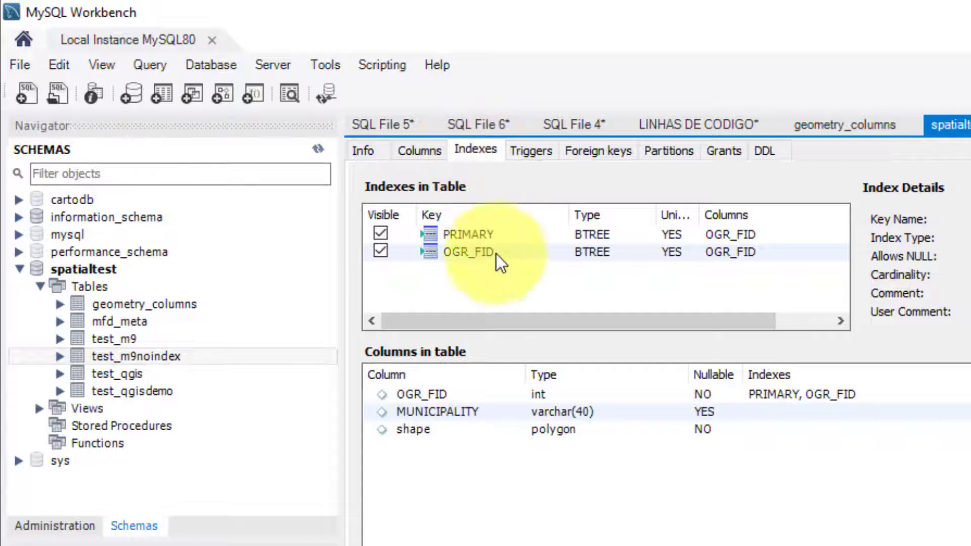
Create a Spatial index on the shape column of test_m9noindex with the default name and options, and close the table inspector.
left_click(447, 435)
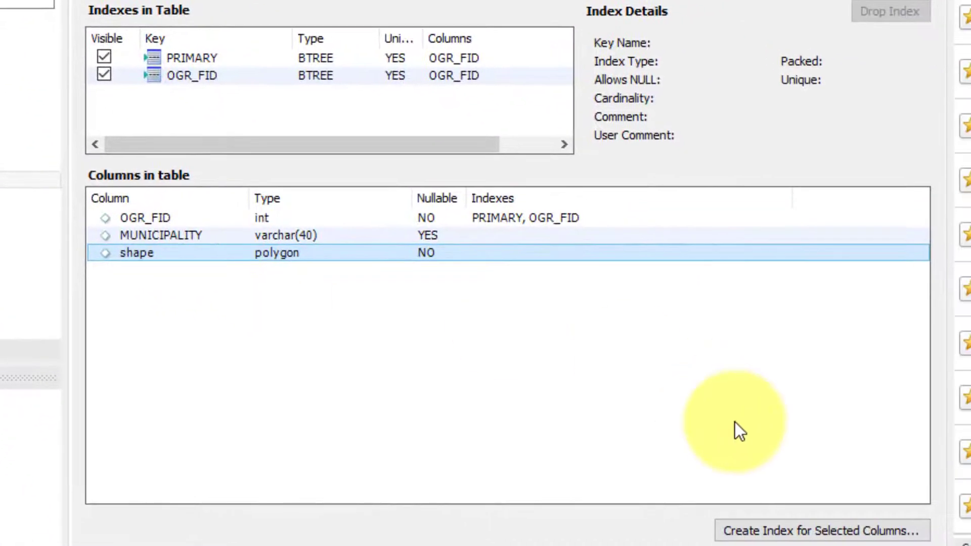
left_click(775, 530)
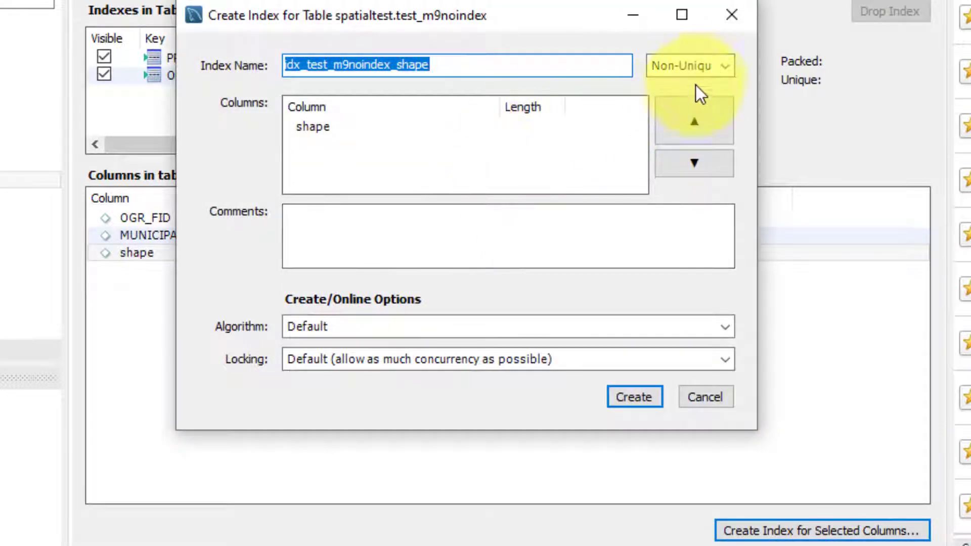
left_click(697, 63)
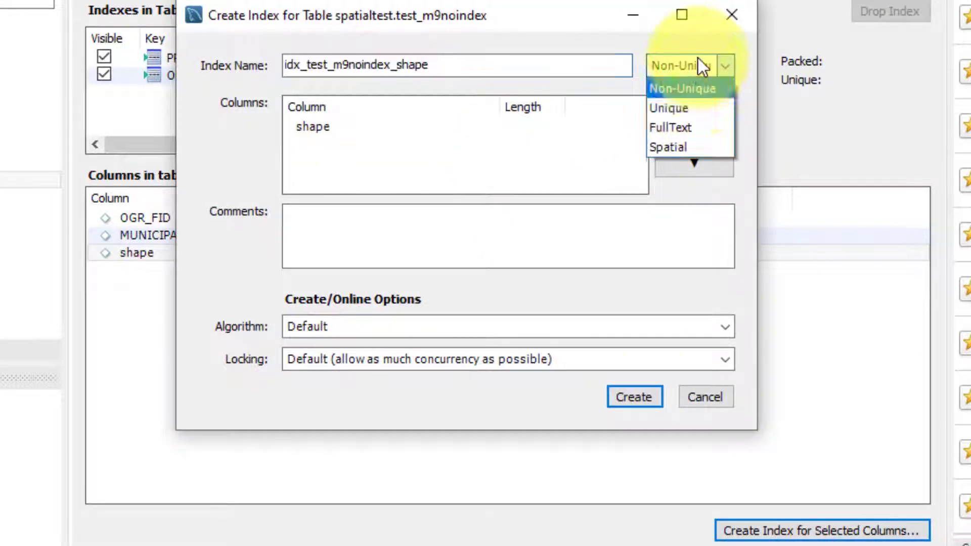
left_click(678, 146)
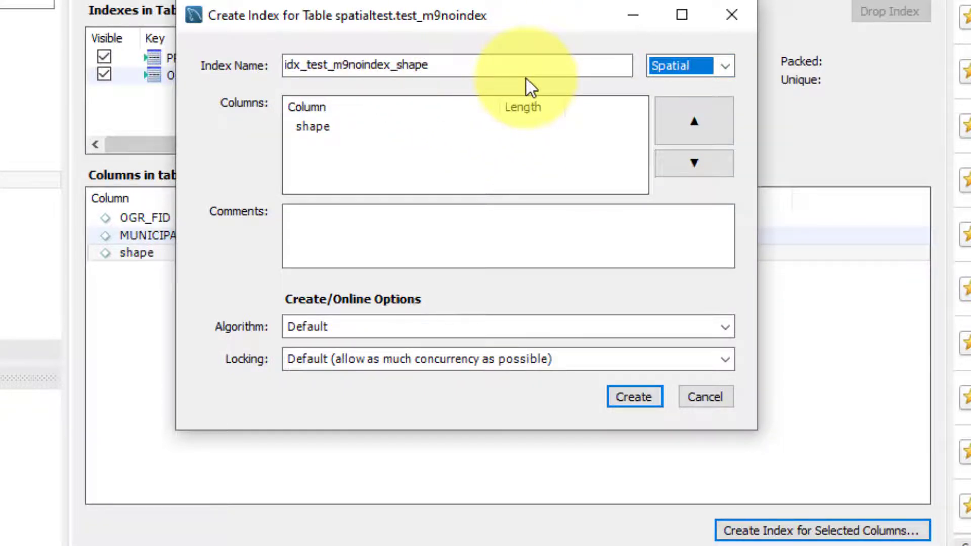
left_click(639, 397)
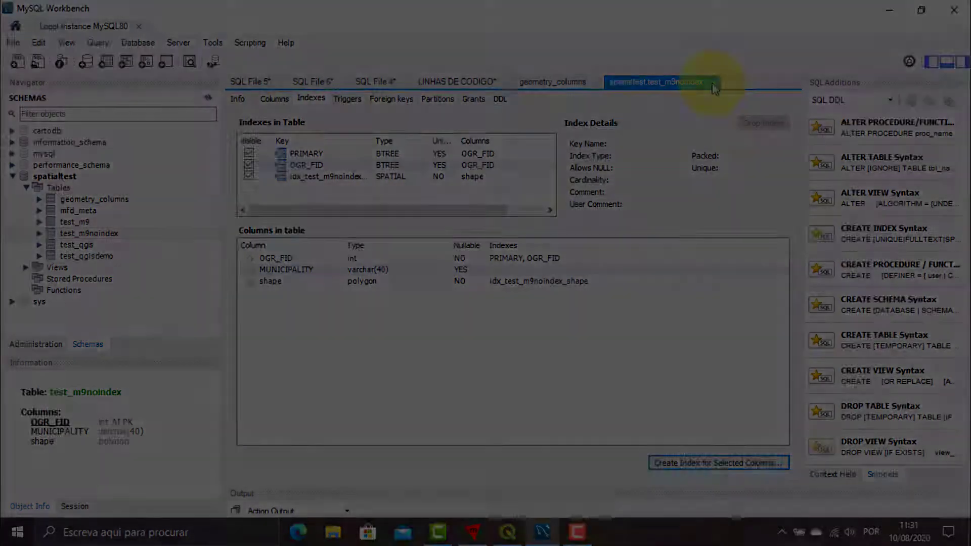
left_click(711, 82)
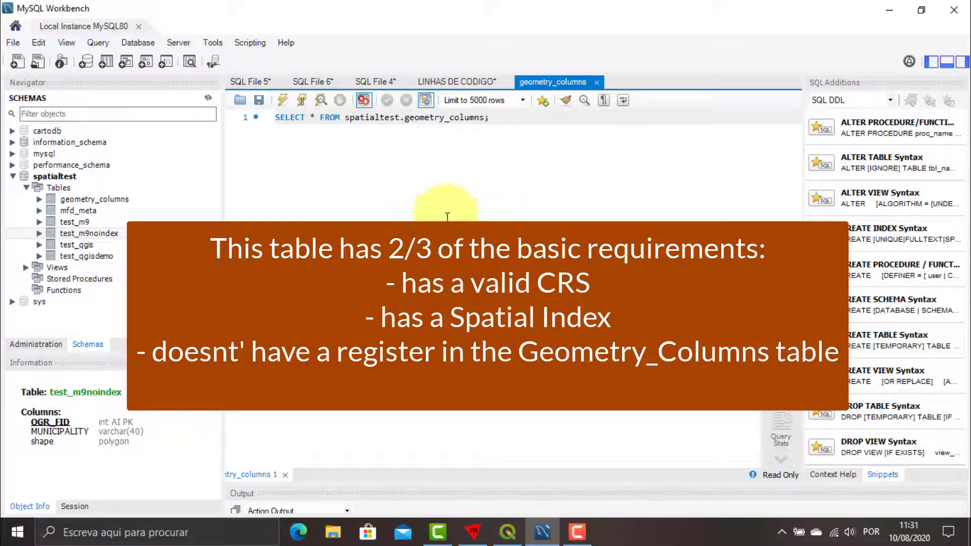
Run an INSERT into geometry_columns with values NULL, NULL, 'test_qgisdemo', 'shape', '2', '3857', 'polygon', and refresh the geometry_columns results.
left_click(248, 80)
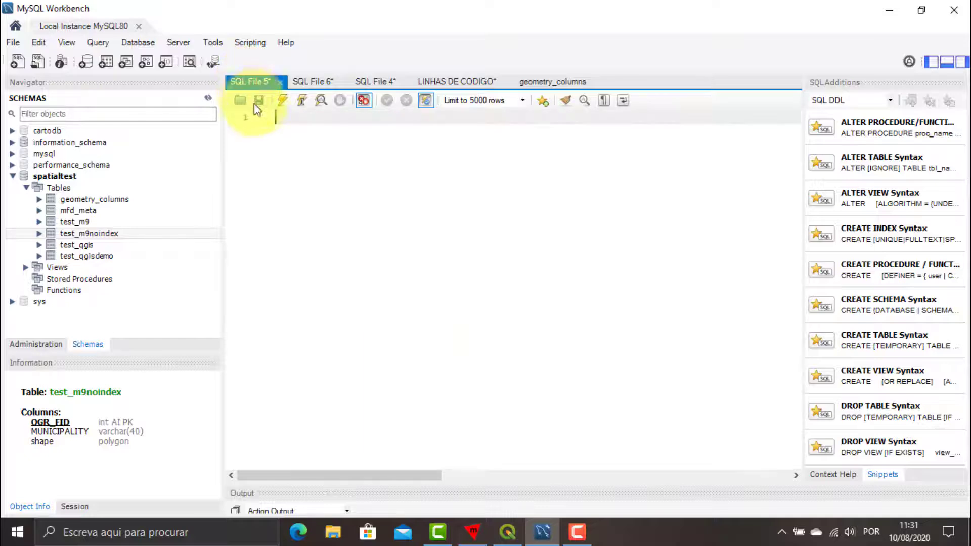
right_click(284, 115)
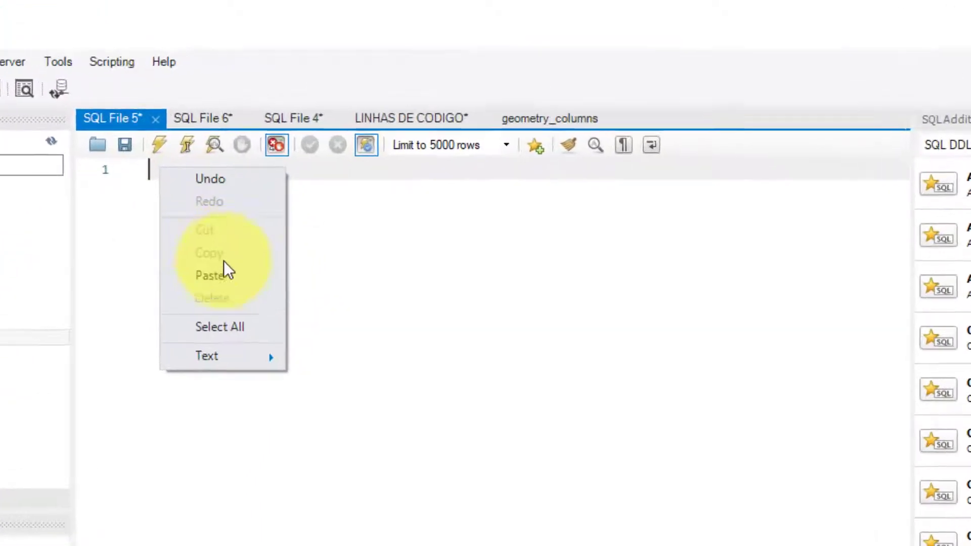
left_click(217, 276)
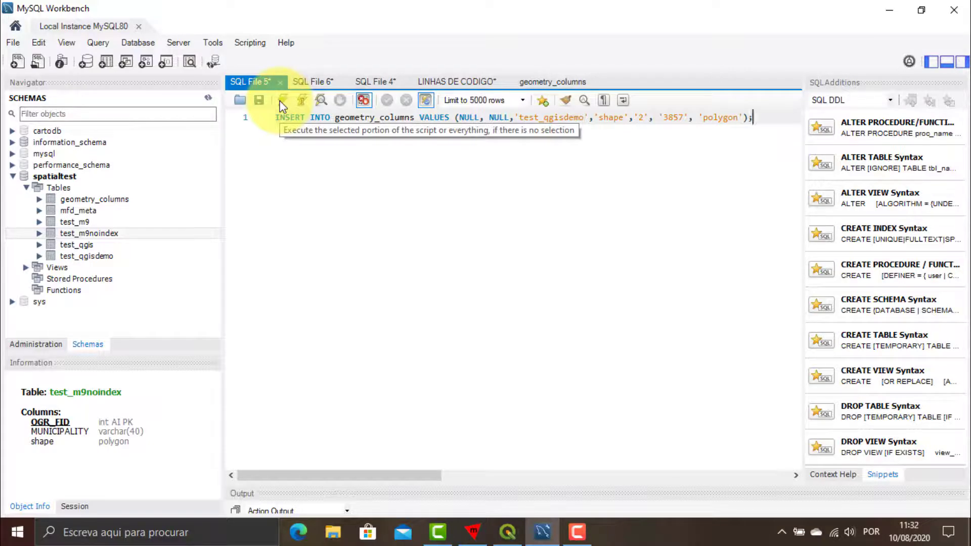
left_click(569, 85)
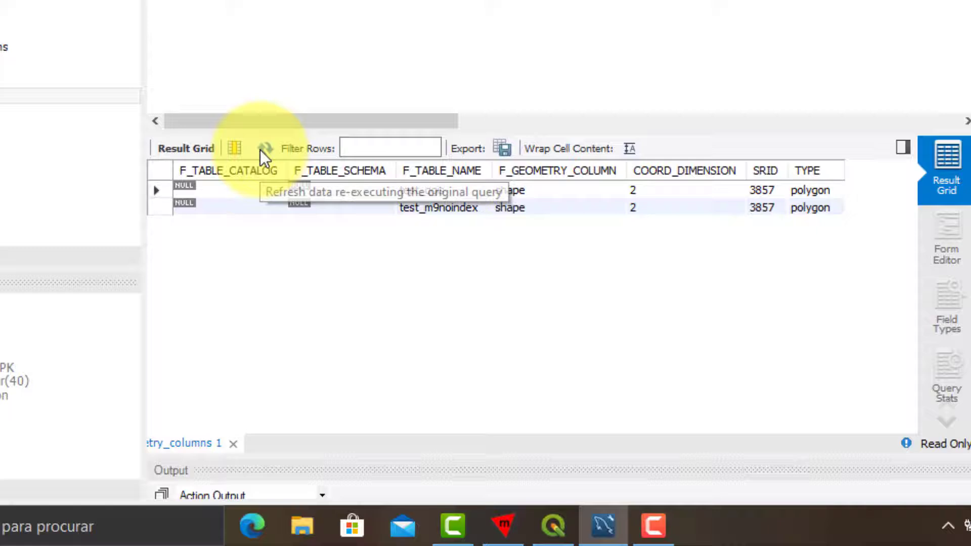
left_click(261, 149)
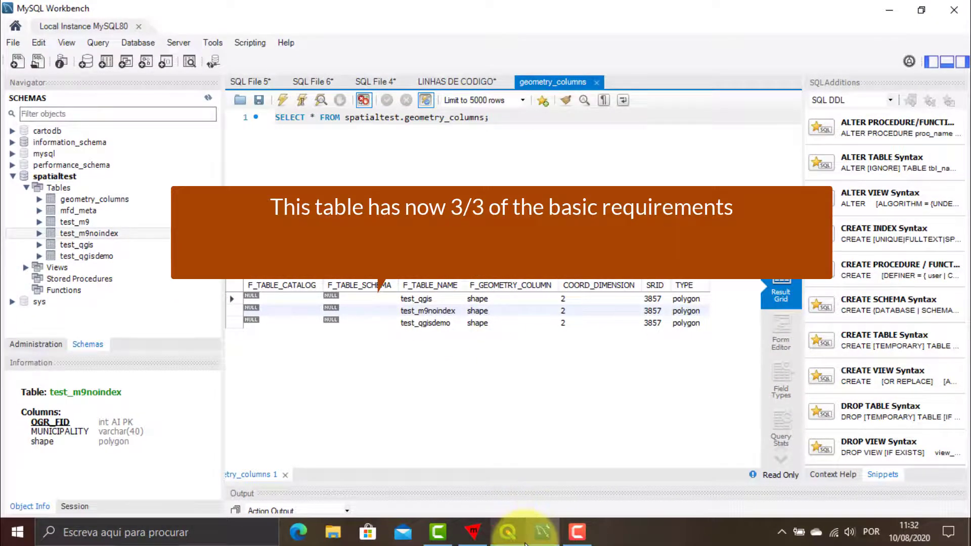
mouse_move(525, 544)
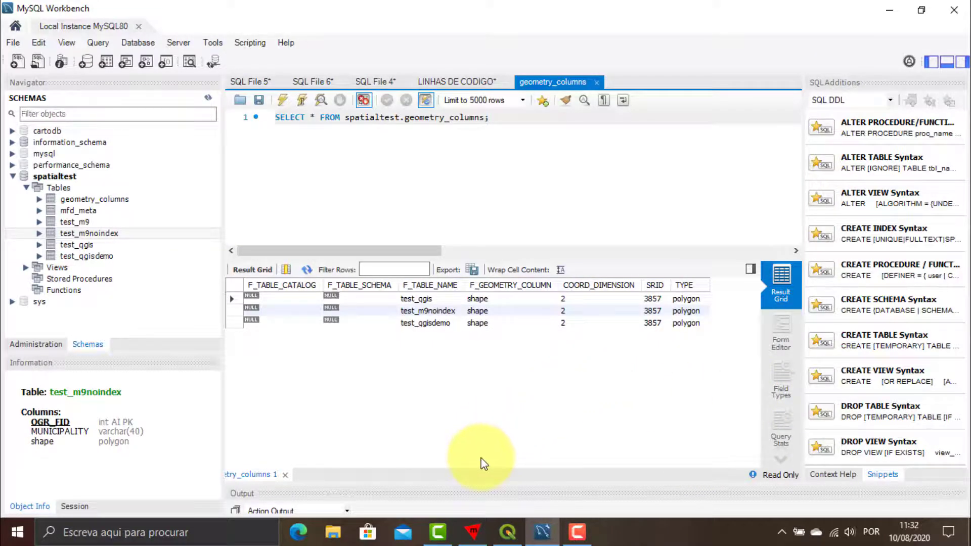
left_click(506, 529)
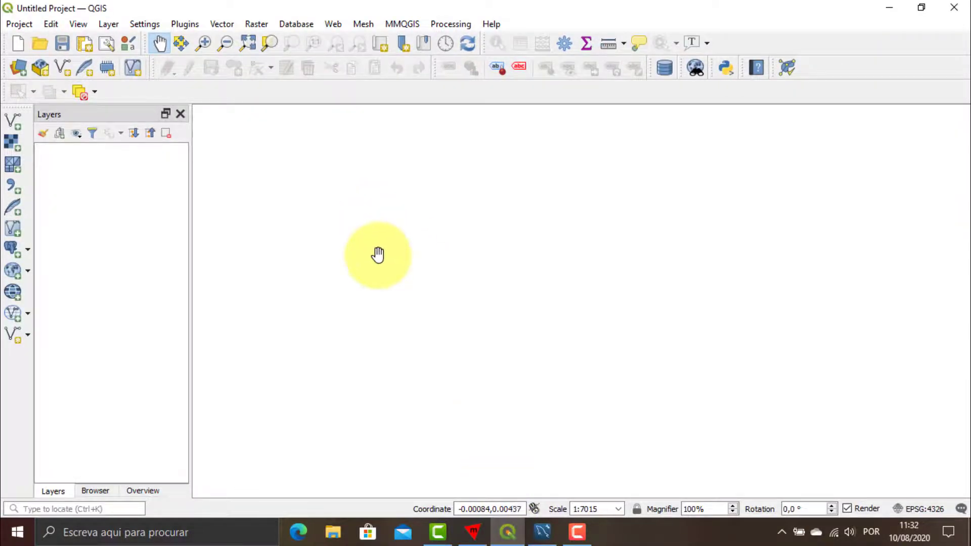
left_click(510, 530)
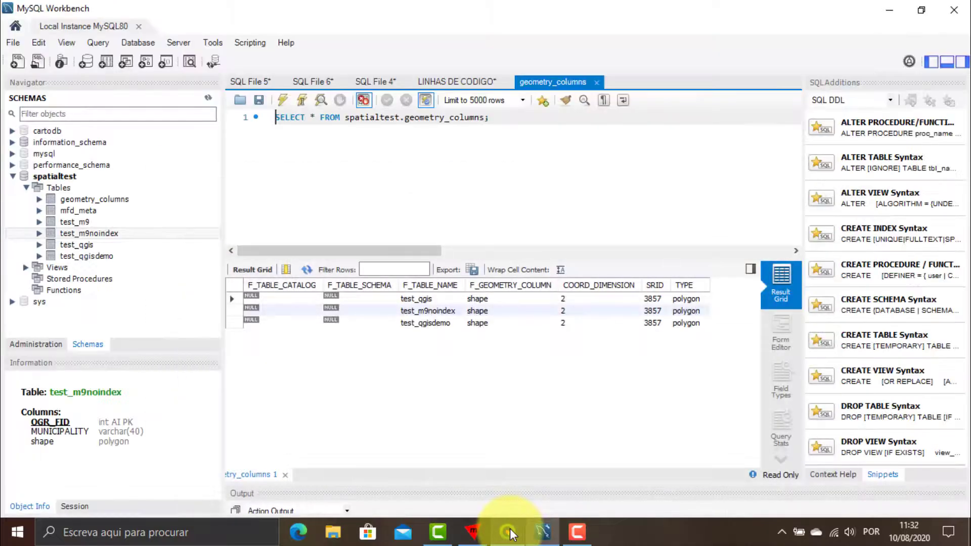
Switch to Manifold and open the recent project D:\TRABALHO\teste M9.map.
left_click(472, 532)
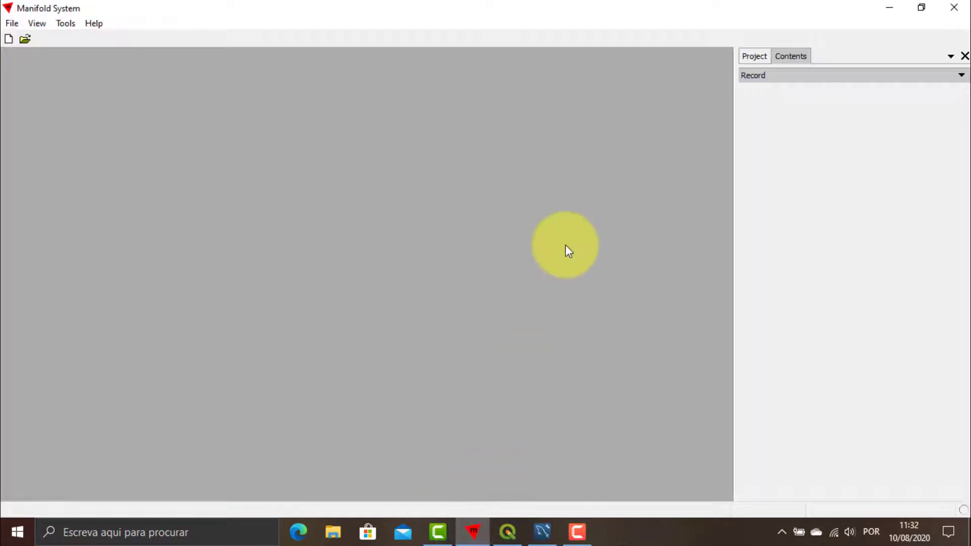
left_click(751, 60)
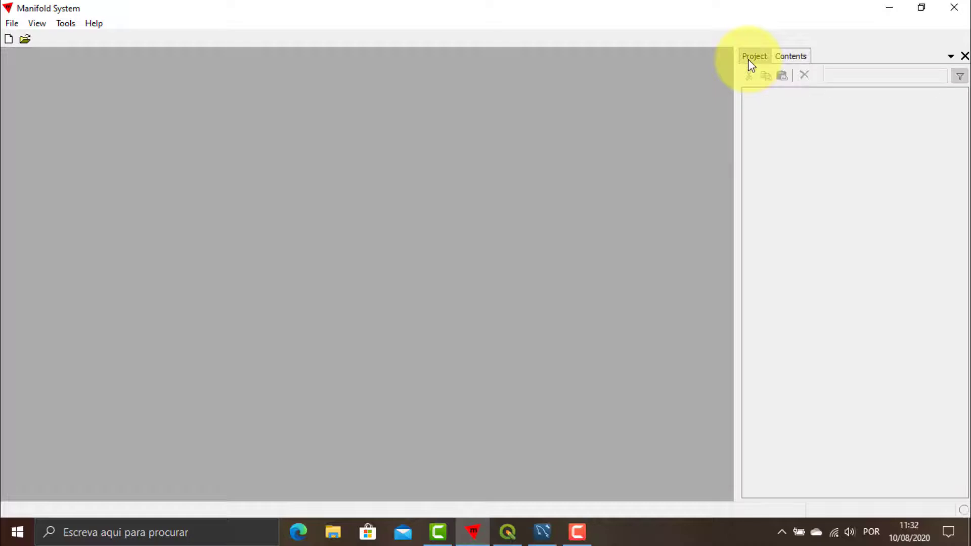
left_click(13, 24)
mouse_move(10, 70)
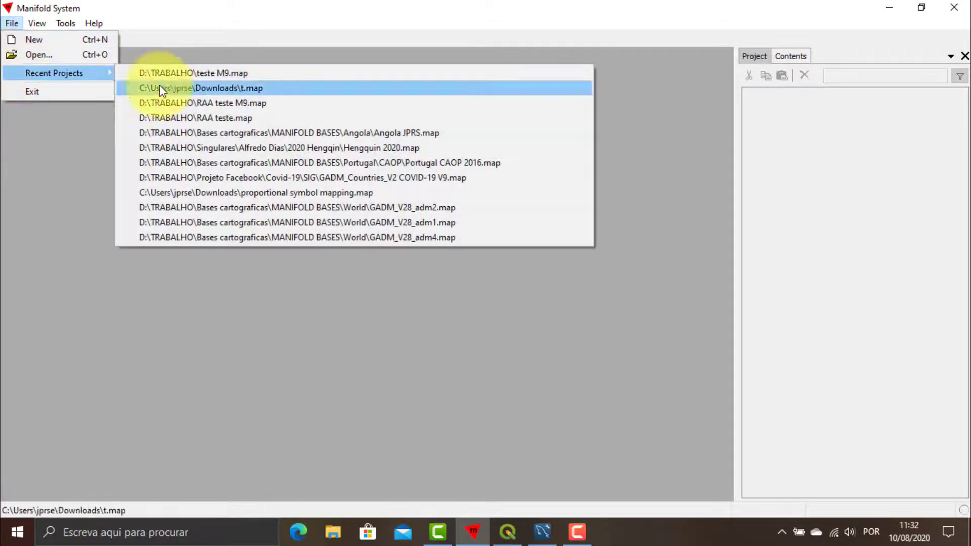
left_click(189, 74)
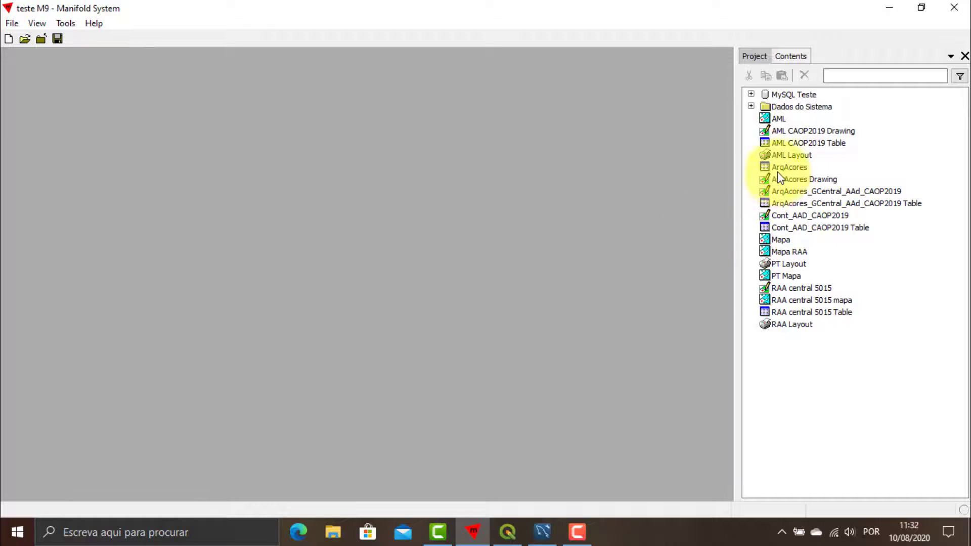
Expand the MySQL Teste data source and open its spatialtest.test_m9noindex.shape drawing.
left_click(752, 95)
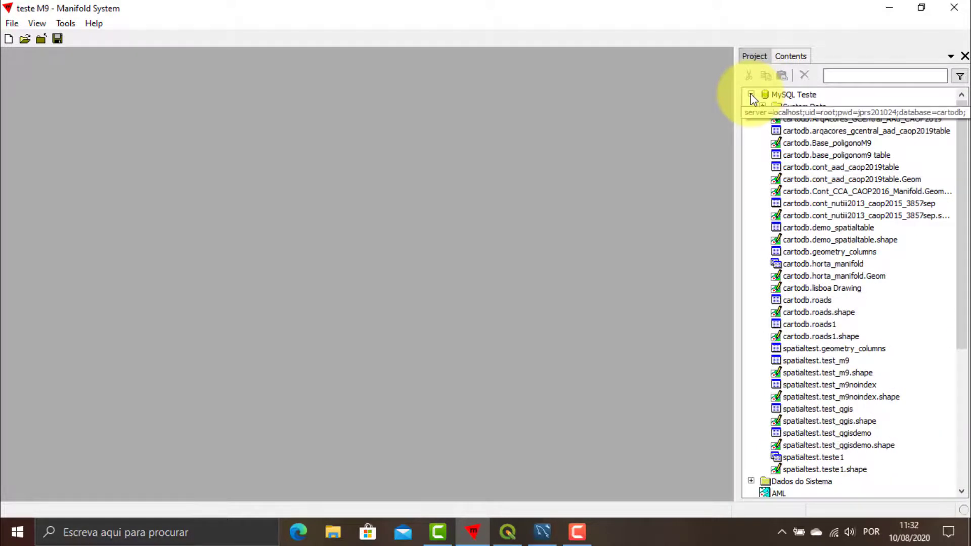
left_click(830, 397)
double_click(830, 397)
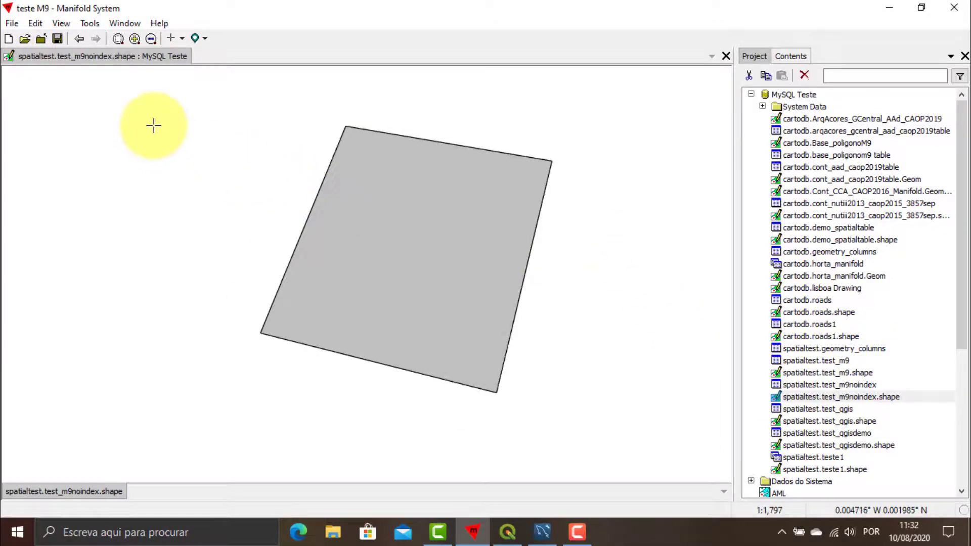
left_click(204, 38)
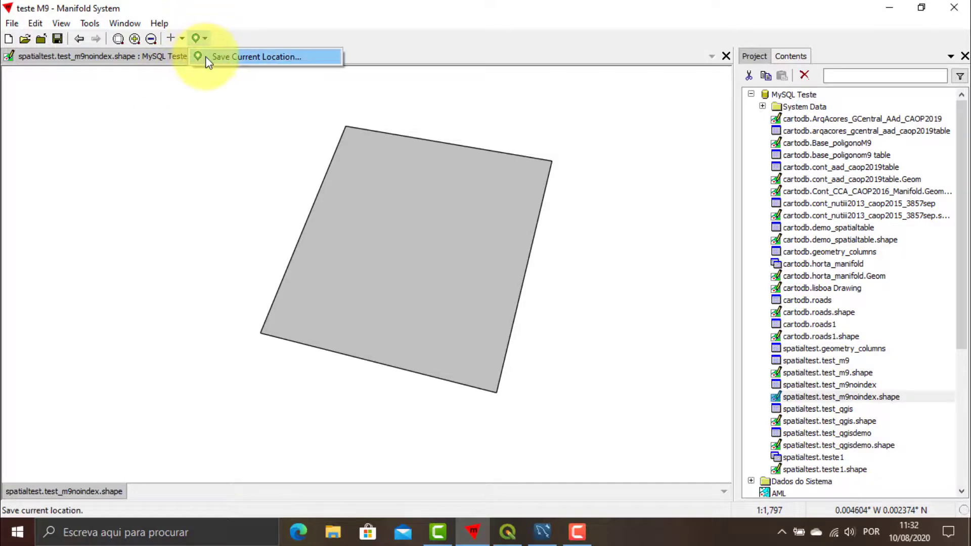
Create a four-sided area beside the existing polygon in the test_m9noindex.shape drawing and save the changes.
left_click(179, 39)
left_click(179, 38)
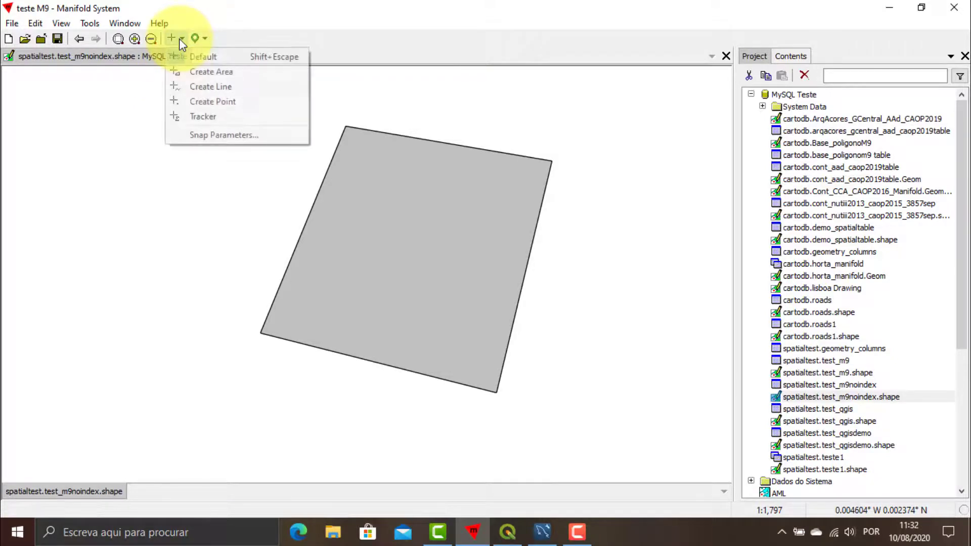
left_click(189, 75)
left_click(88, 149)
left_click(67, 271)
left_click(200, 288)
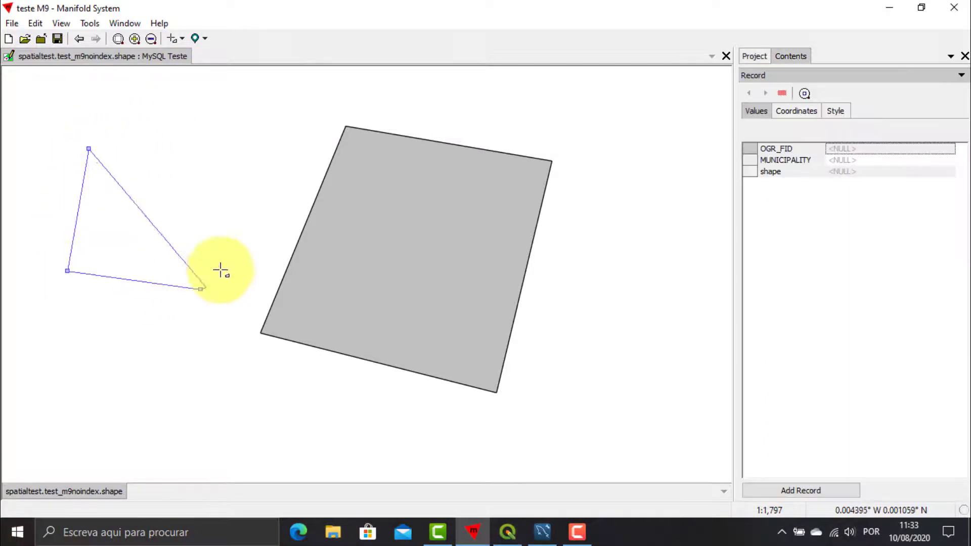
left_click(244, 168)
right_click(244, 167)
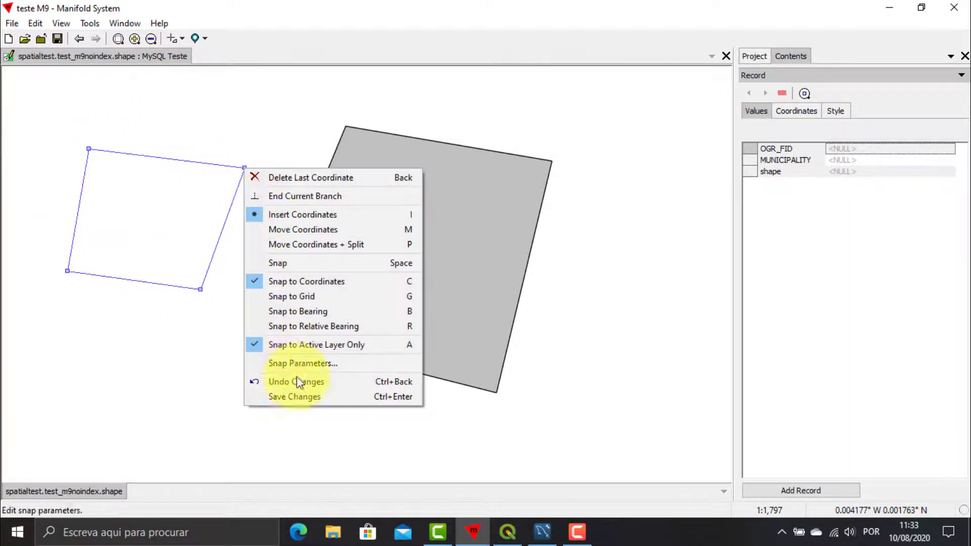
left_click(302, 396)
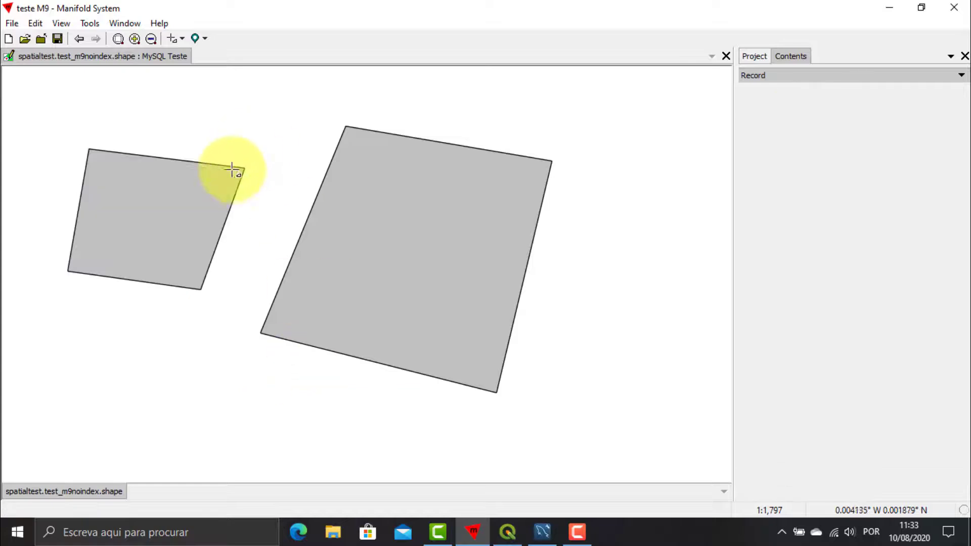
Switch to QGIS and add the test_qgisdemo vector layer from the MySQL SpatialTest database connection.
left_click(890, 9)
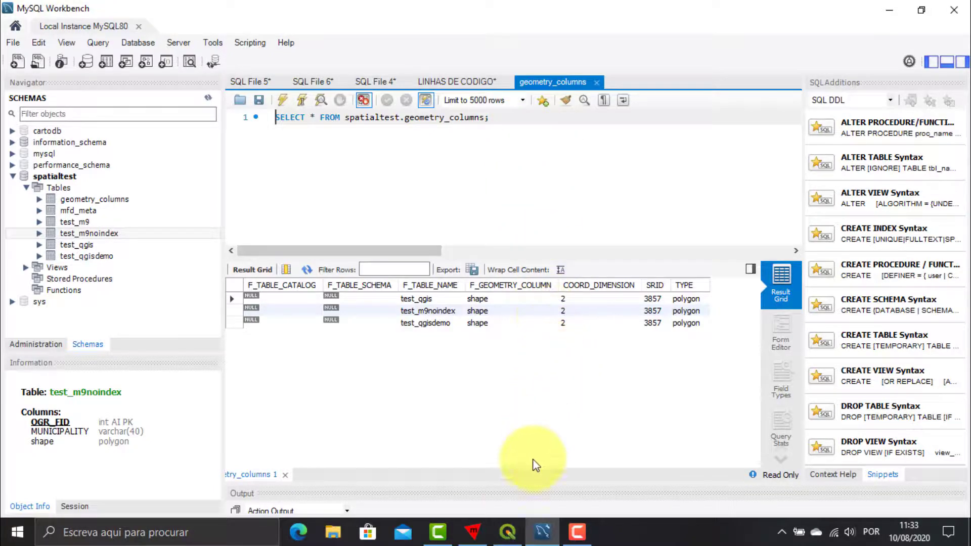
left_click(508, 536)
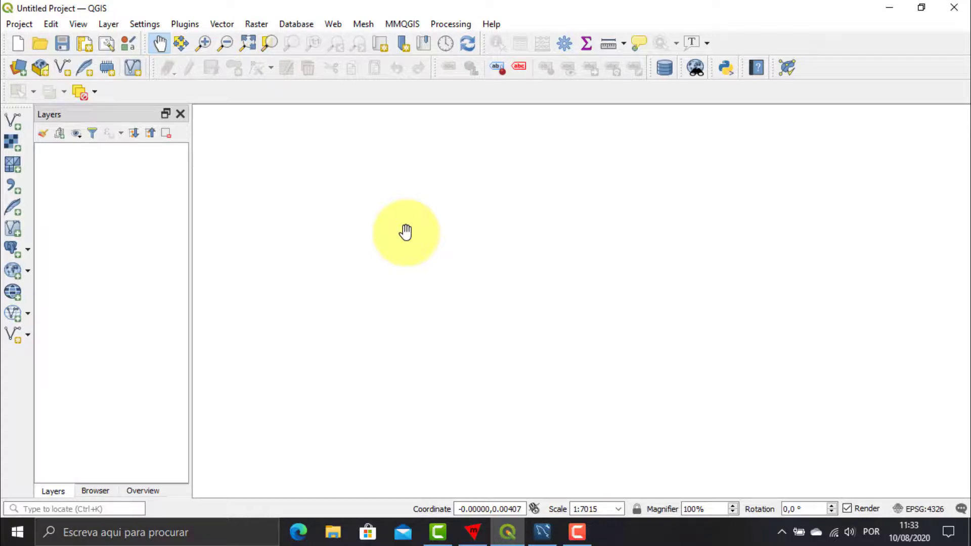
left_click(13, 117)
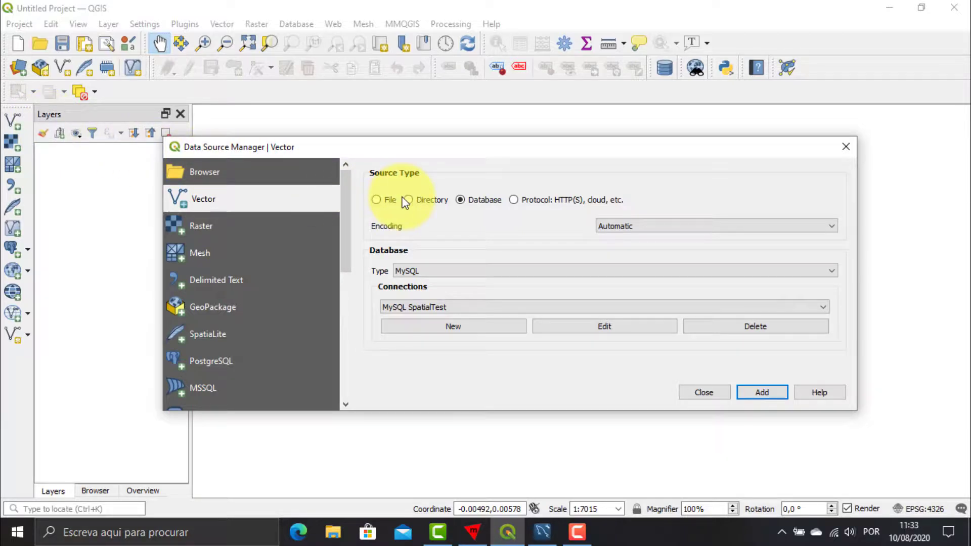
left_click(761, 392)
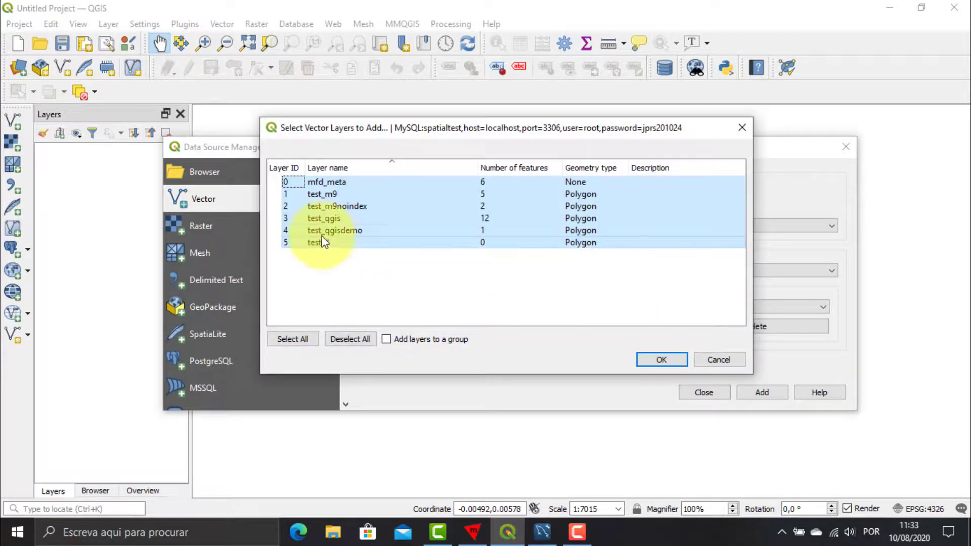
left_click(342, 230)
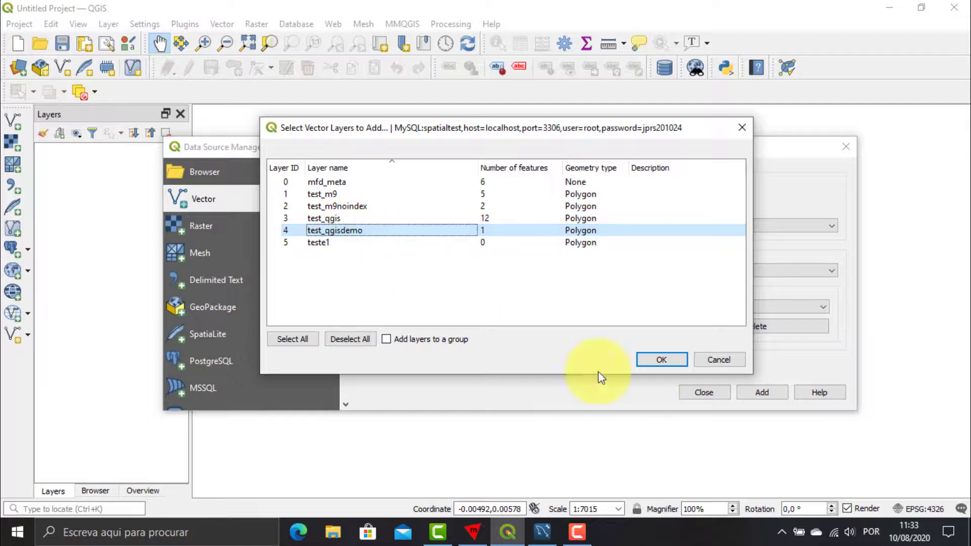
left_click(661, 361)
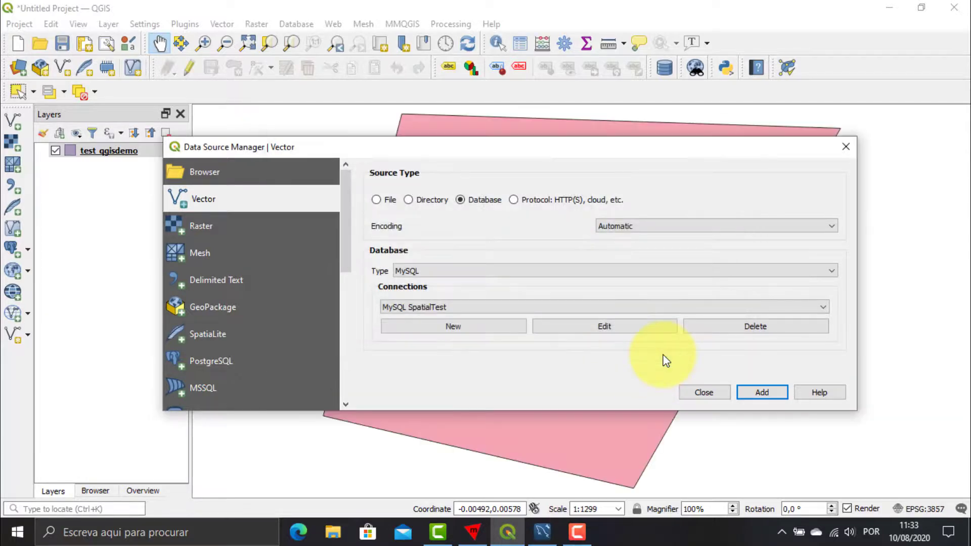
left_click(705, 393)
Enable editing on test_qgisdemo and add a four-sided polygon just west of the existing one, keeping the default attributes.
scroll(541, 257, "down", 2)
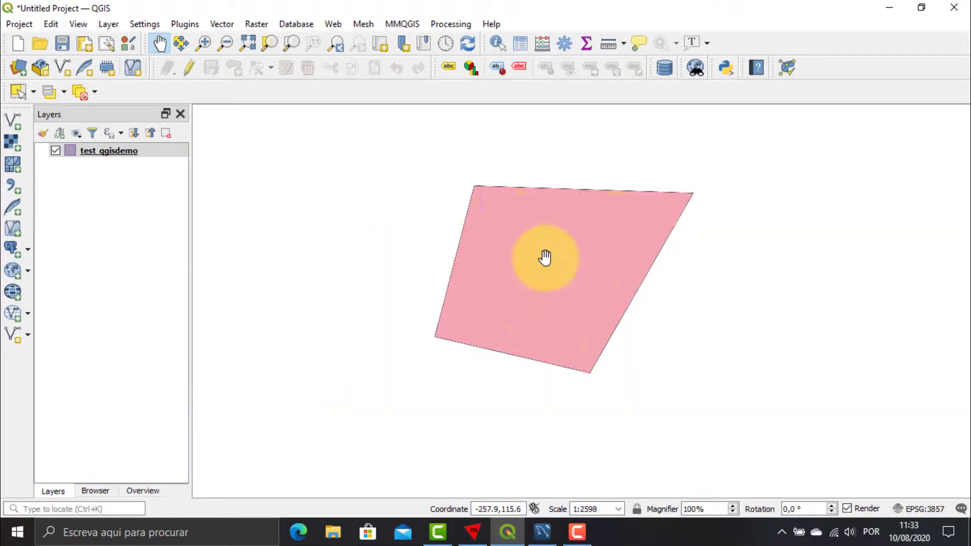
left_click(189, 67)
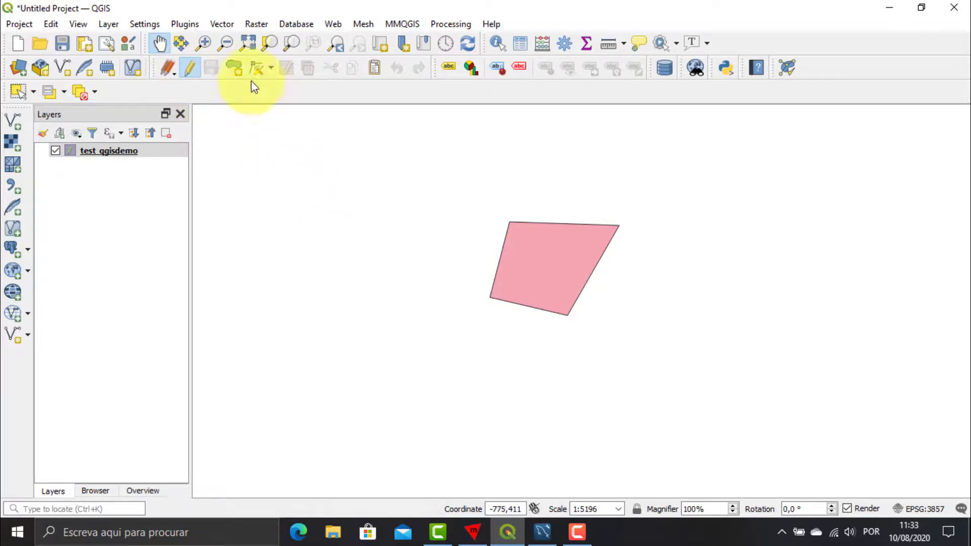
left_click(235, 68)
left_click(428, 209)
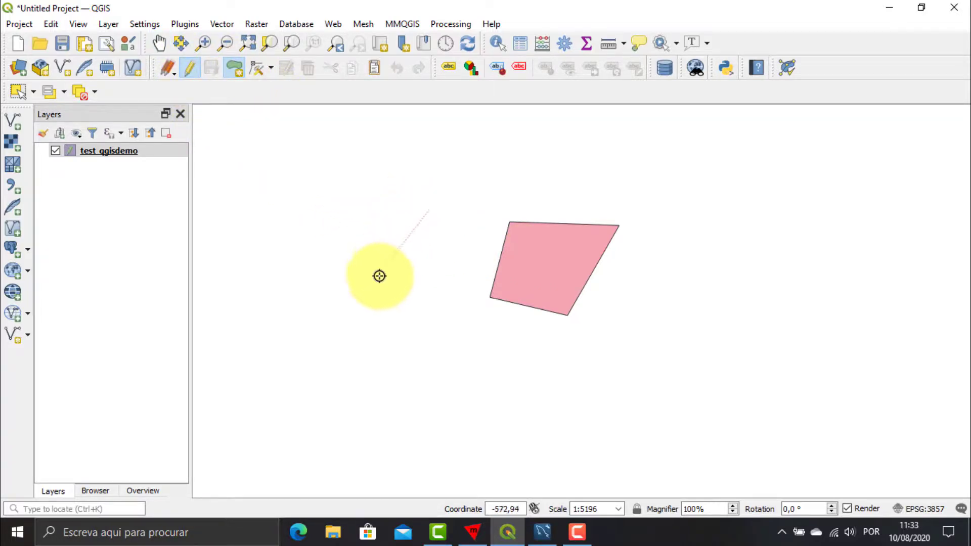
left_click(378, 284)
left_click(469, 298)
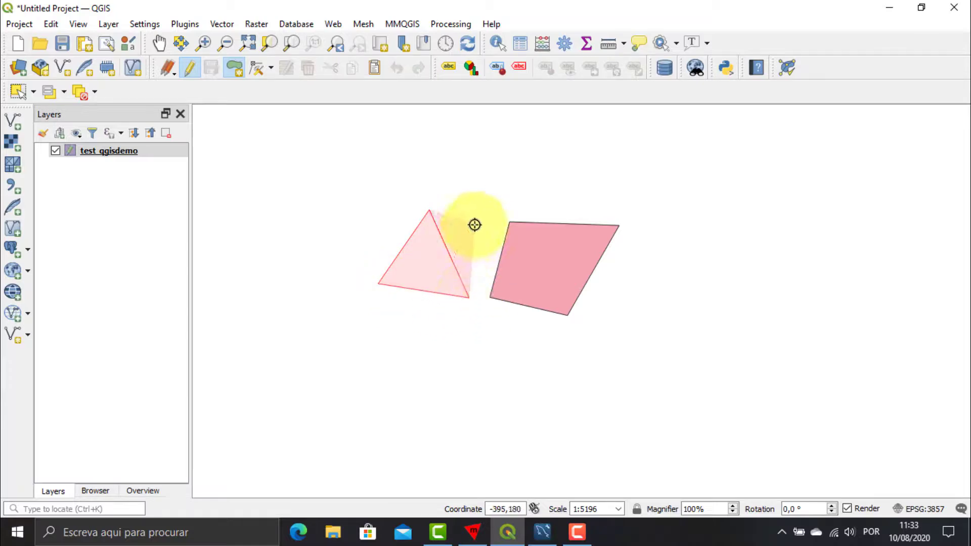
left_click(476, 221)
right_click(476, 221)
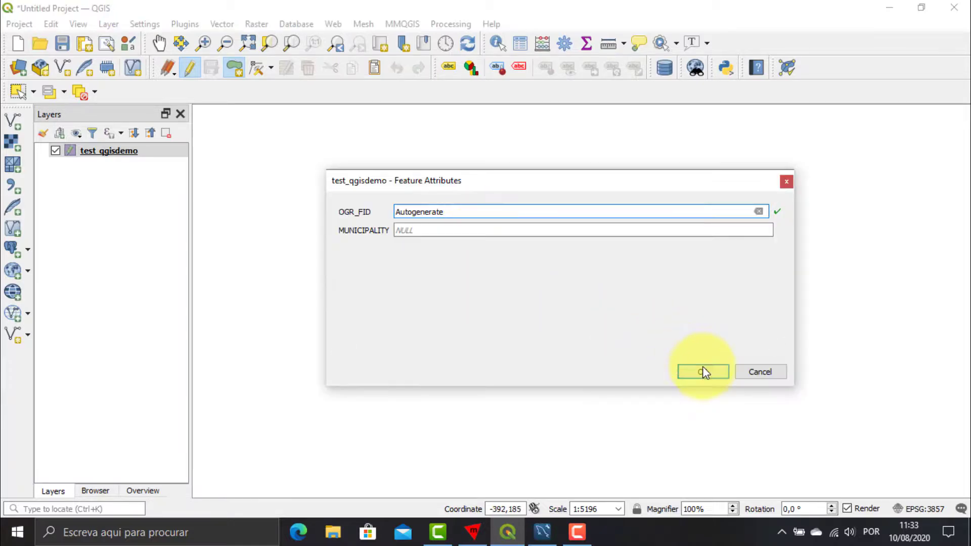
left_click(700, 371)
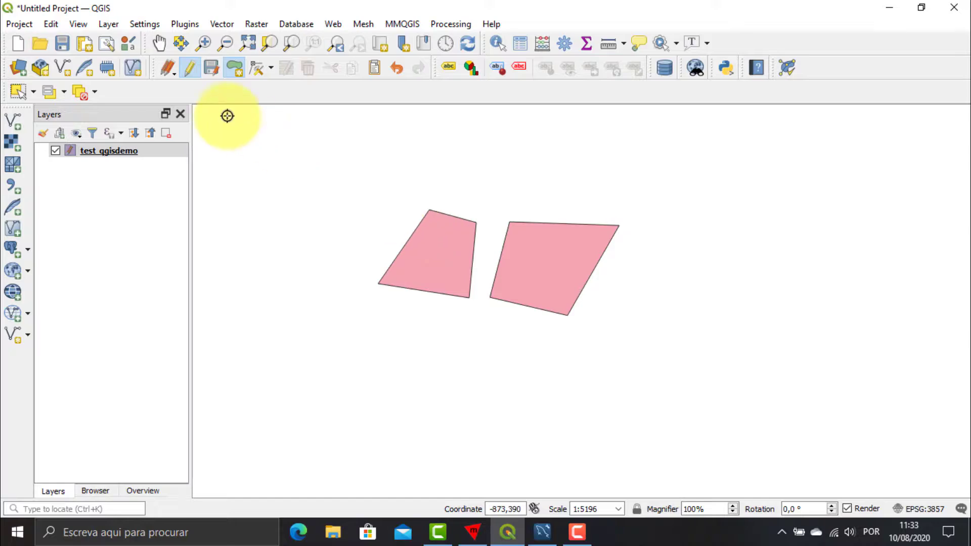
Stop editing test_qgisdemo and save the changes to the layer.
left_click(190, 70)
left_click(190, 73)
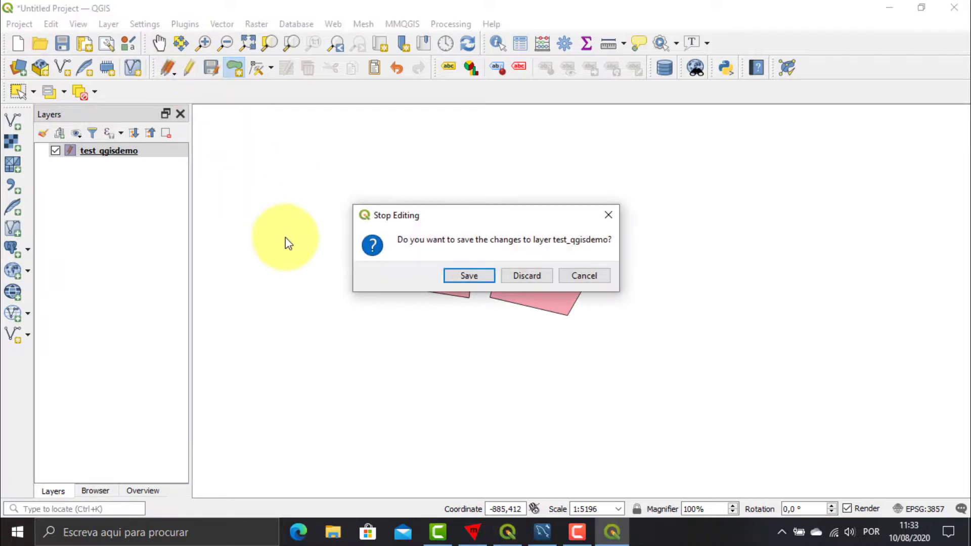
left_click(464, 277)
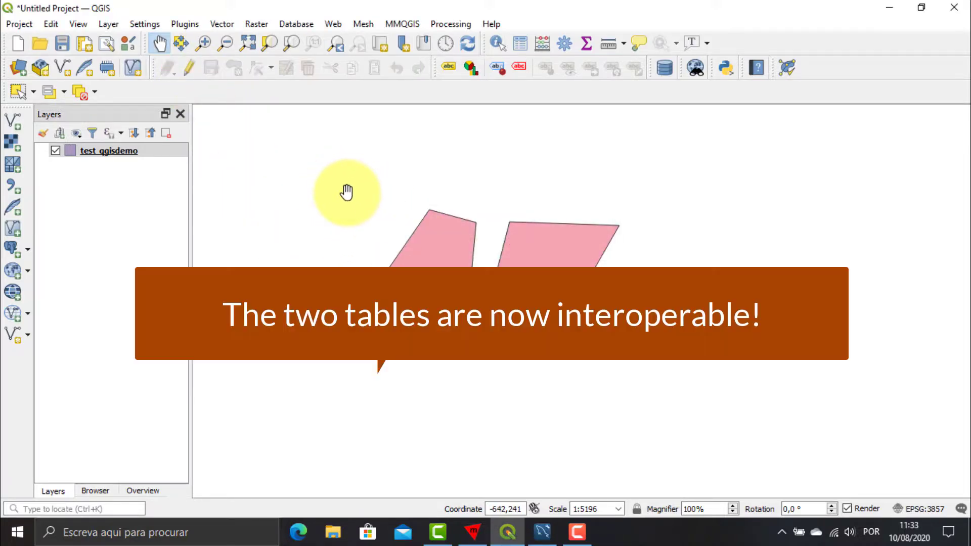